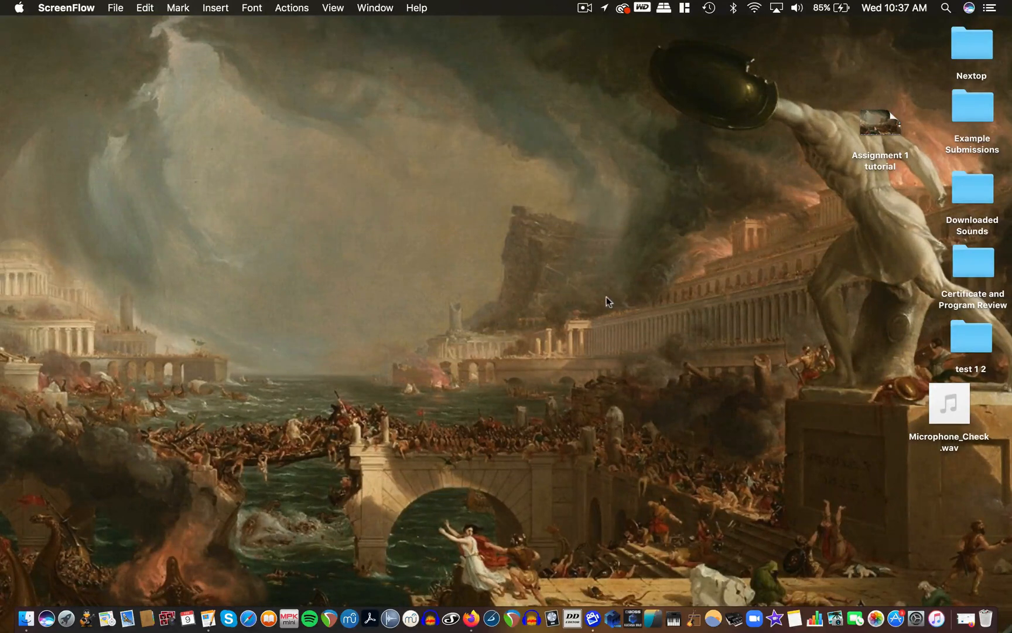
# Switch to Firefox and read the Assignment 1 page, covering the Microphone Check download, overview, project tasks and problematic words.
pyautogui.moveTo(947, 398); pyautogui.dragTo(964, 404)
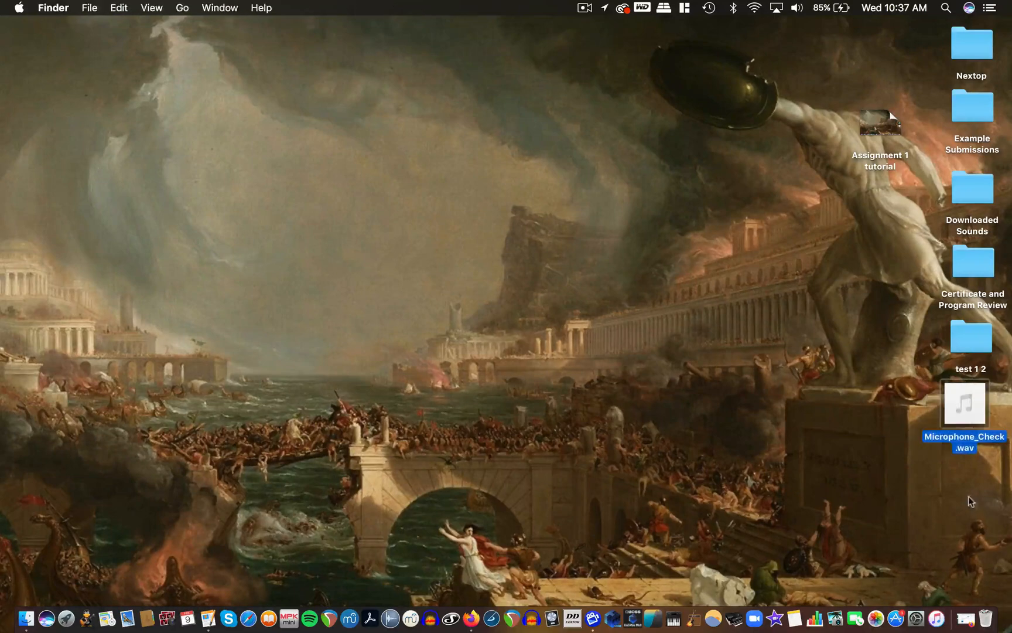
pyautogui.click(965, 616)
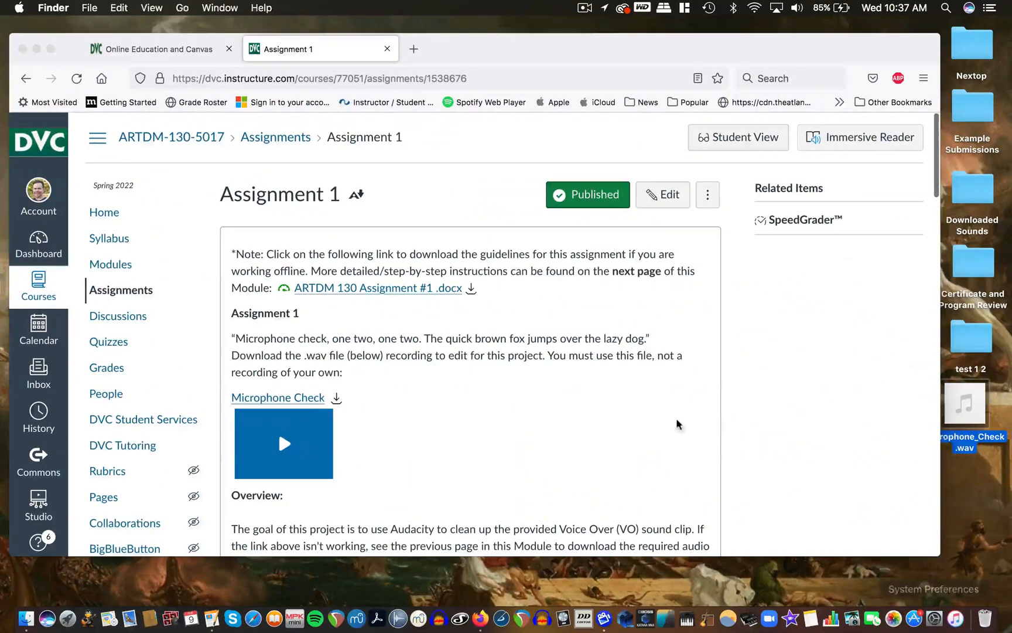
pyautogui.scroll(-2, 529, 390)
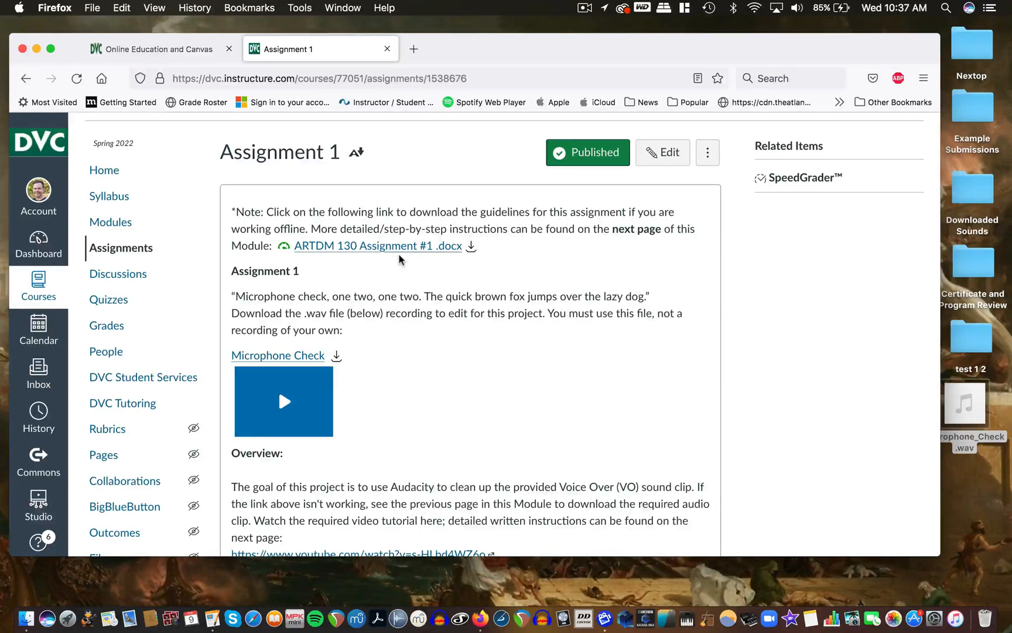
pyautogui.scroll(-1, 399, 258)
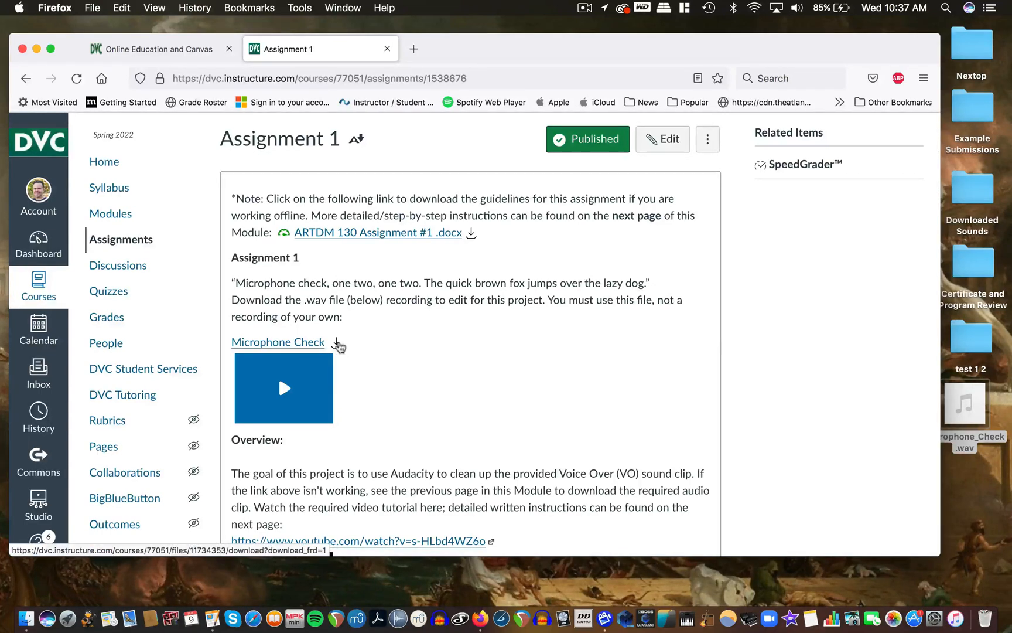
pyautogui.scroll(-5, 385, 363)
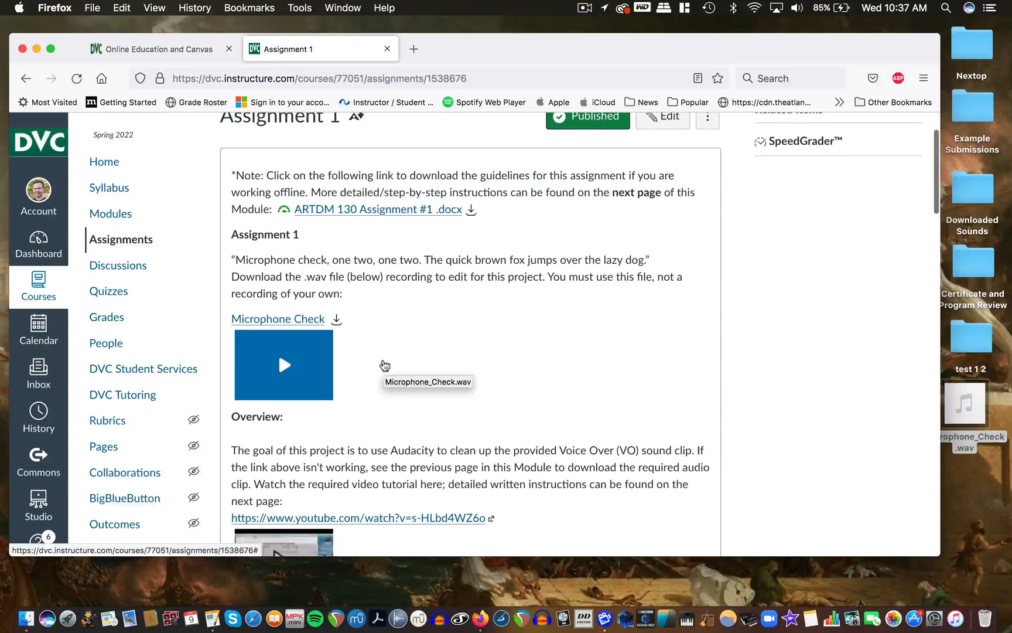
pyautogui.scroll(-1, 385, 365)
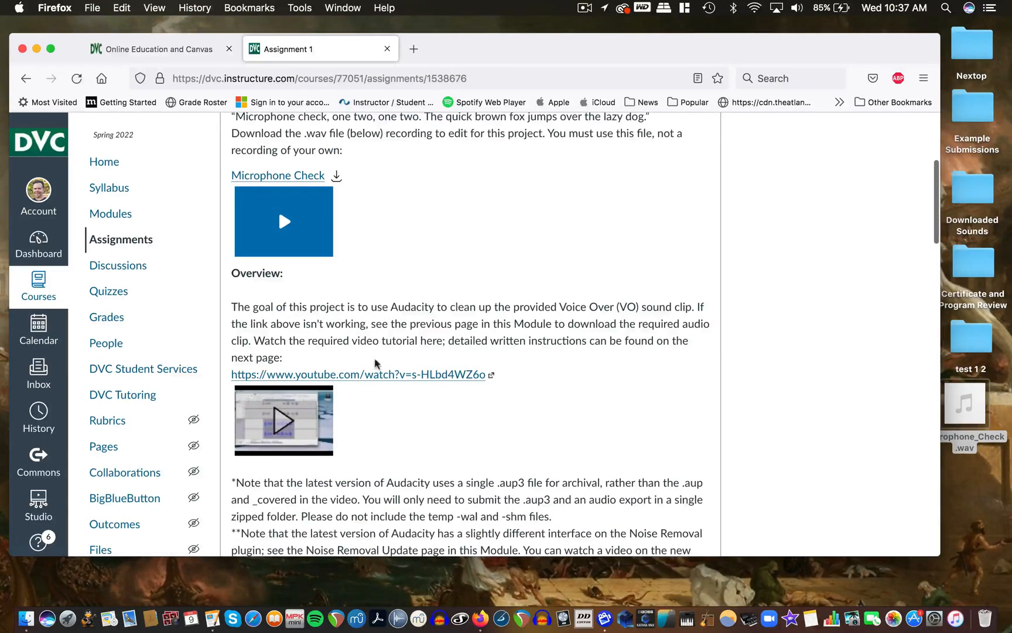
pyautogui.scroll(-4, 383, 418)
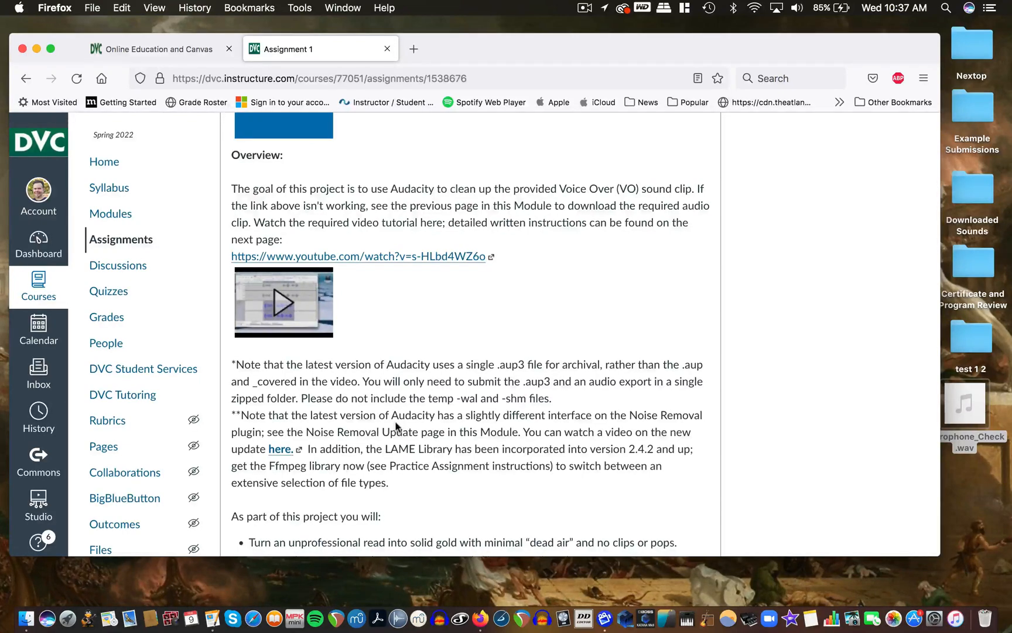
pyautogui.scroll(-1, 396, 425)
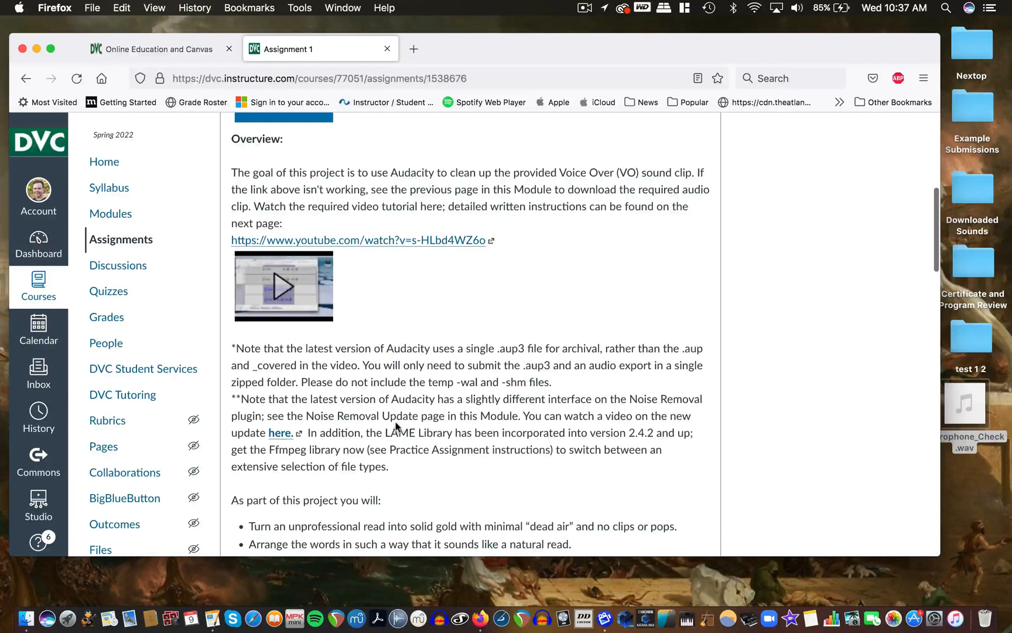
pyautogui.scroll(-3, 395, 427)
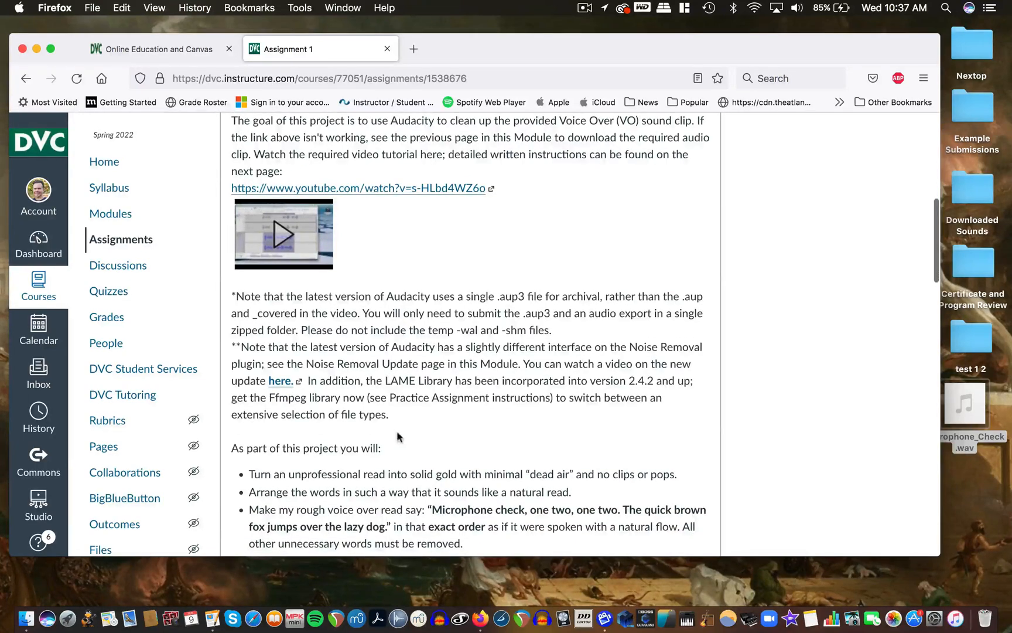
pyautogui.scroll(-8, 410, 432)
pyautogui.scroll(1, 410, 432)
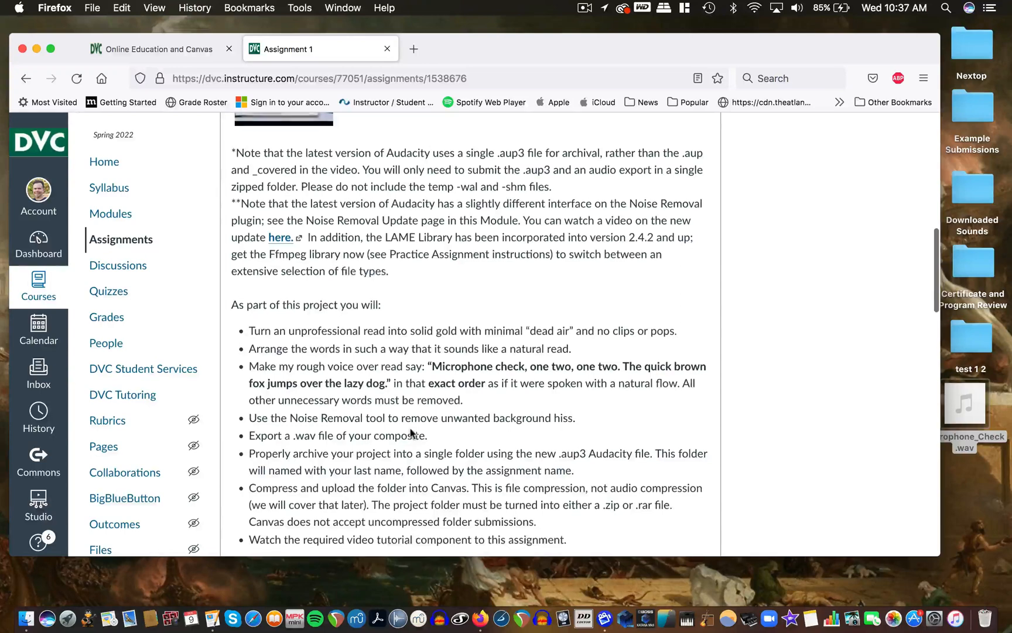
pyautogui.scroll(-1, 411, 433)
pyautogui.scroll(-1, 410, 429)
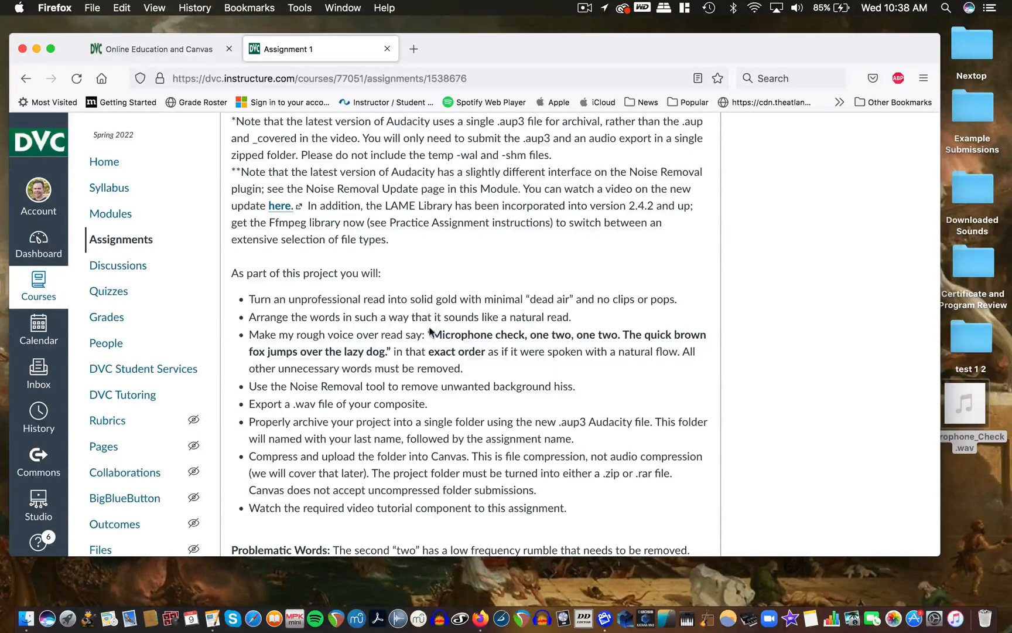
pyautogui.scroll(-5, 429, 332)
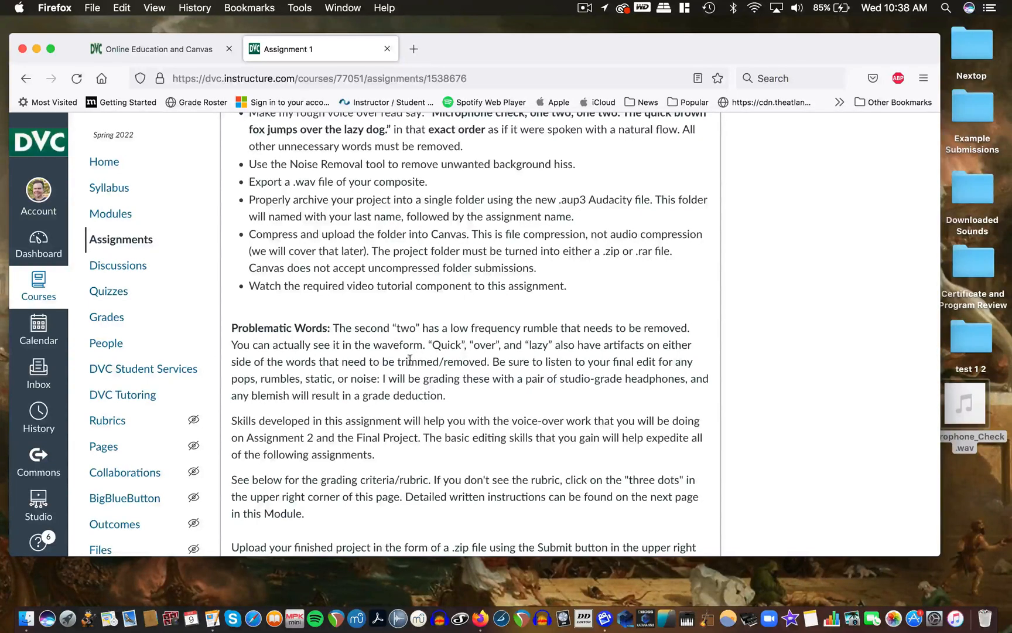
pyautogui.scroll(-5, 460, 375)
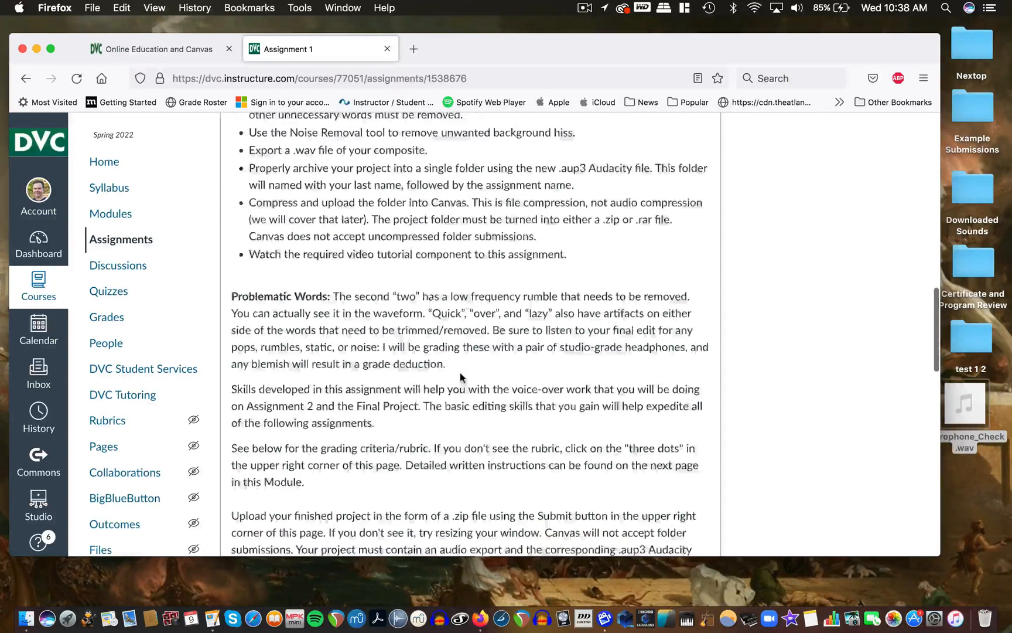
pyautogui.scroll(-2, 460, 378)
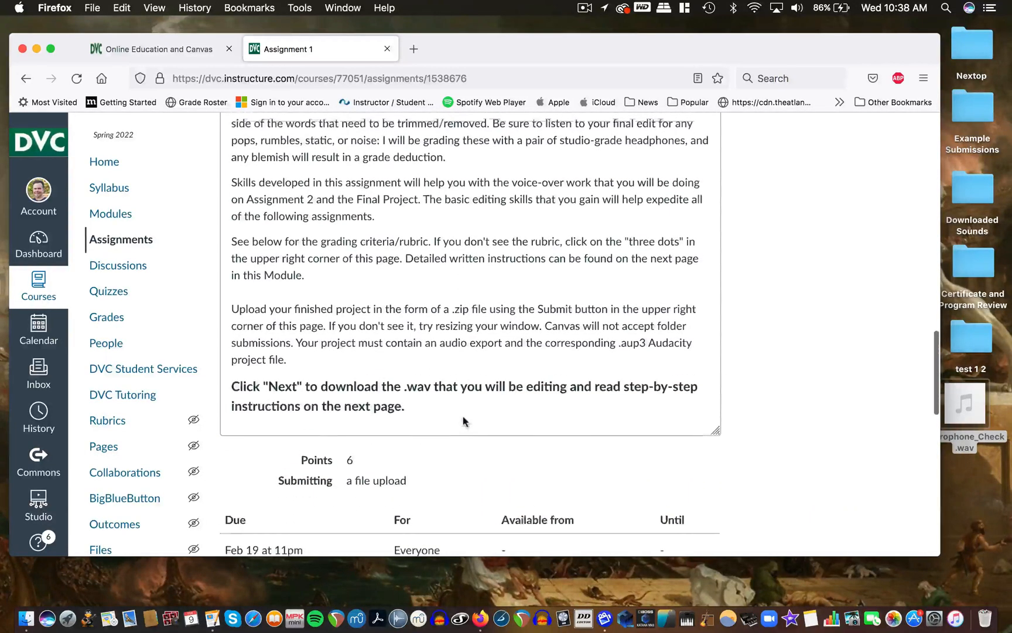
# Review the submission instructions and examine the grading criteria in the Assignment 1 rubric.
pyautogui.scroll(1, 464, 421)
pyautogui.scroll(10, 489, 436)
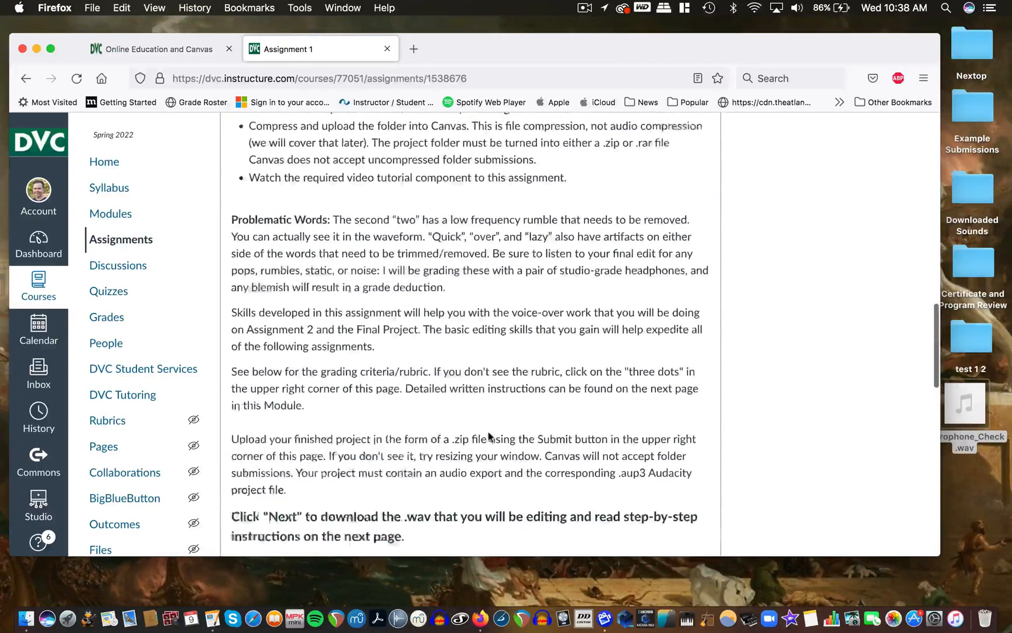
pyautogui.scroll(-14, 489, 437)
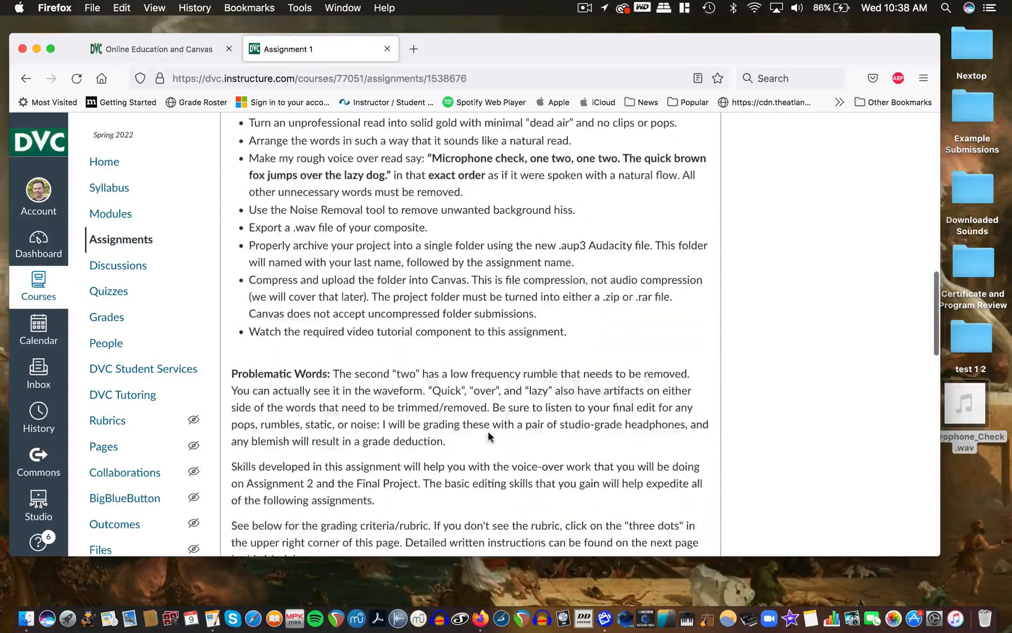
pyautogui.scroll(2, 488, 437)
pyautogui.scroll(-9, 488, 434)
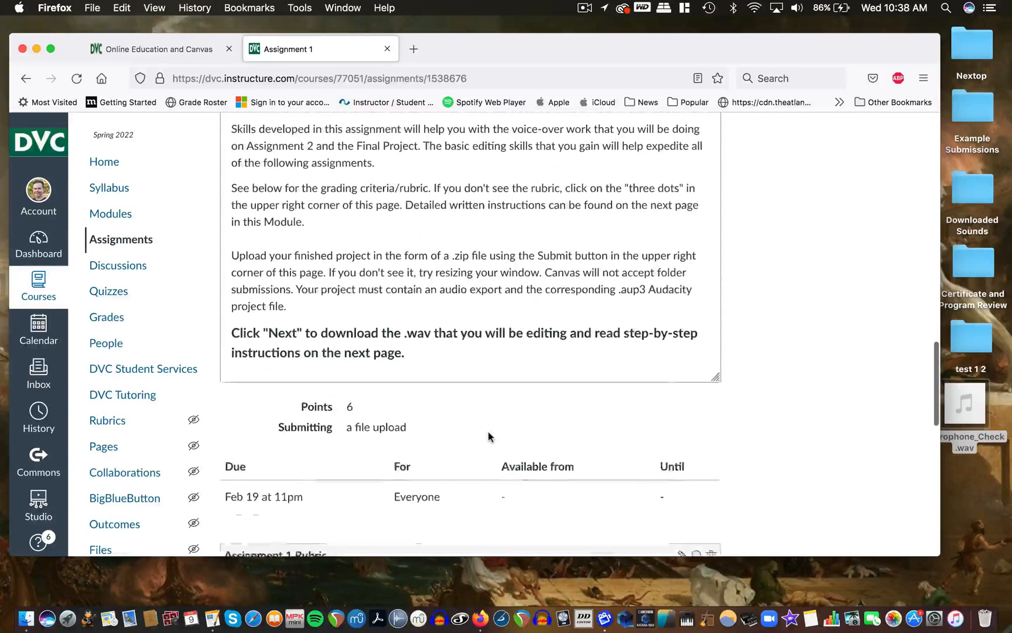
pyautogui.scroll(-6, 517, 436)
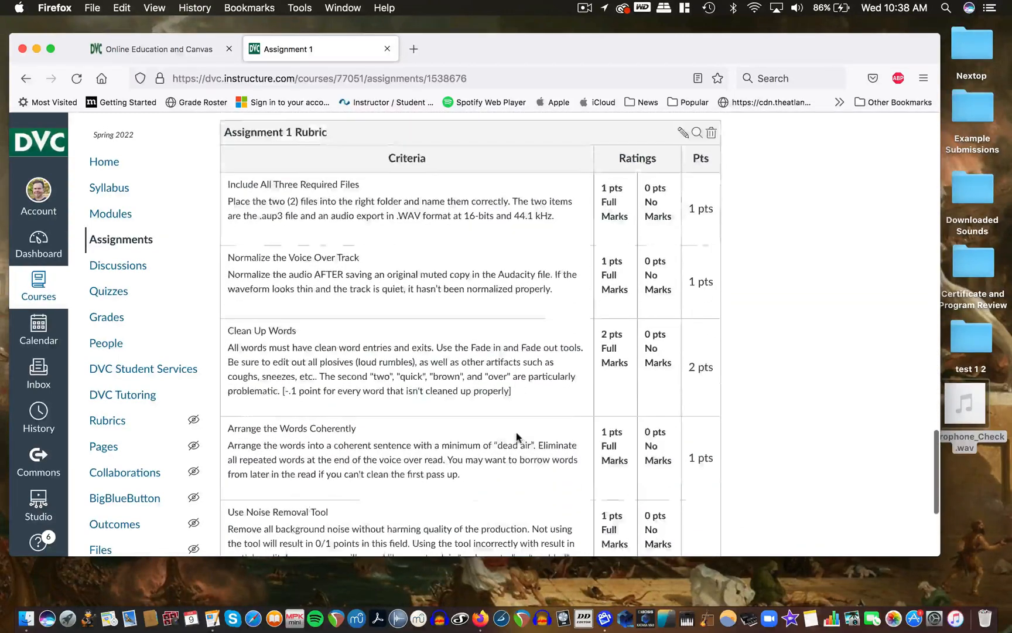
pyautogui.scroll(-4, 513, 386)
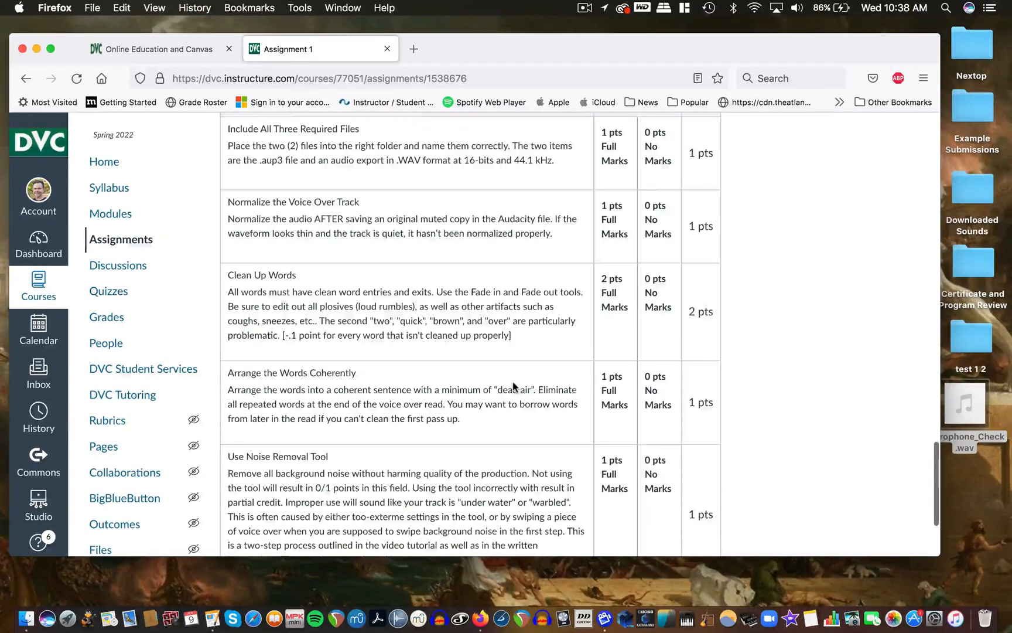
pyautogui.scroll(4, 513, 386)
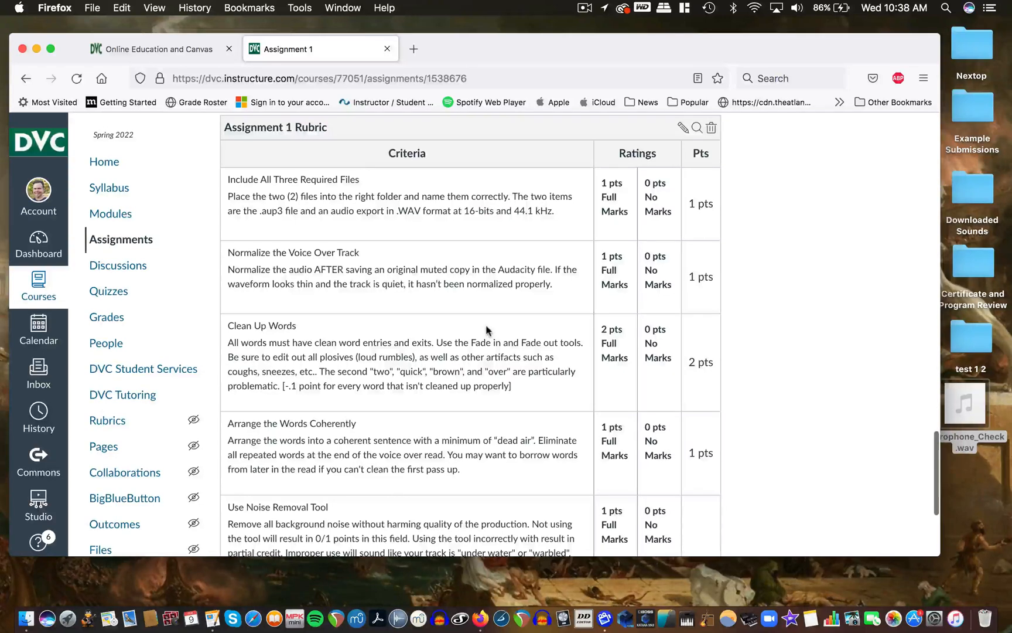
pyautogui.scroll(2, 486, 329)
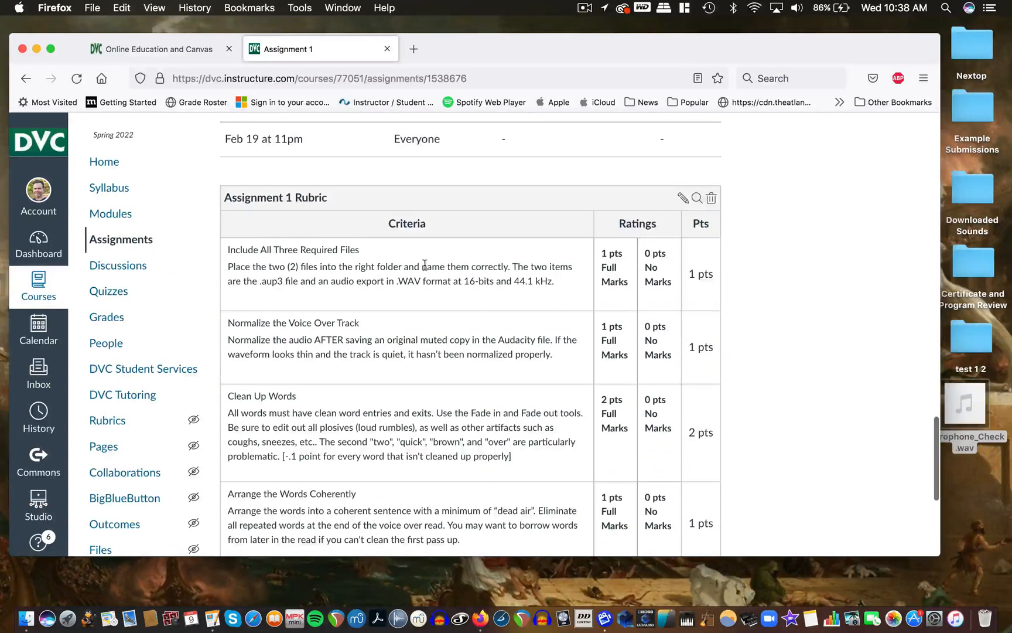
pyautogui.scroll(1, 487, 353)
pyautogui.scroll(2, 486, 353)
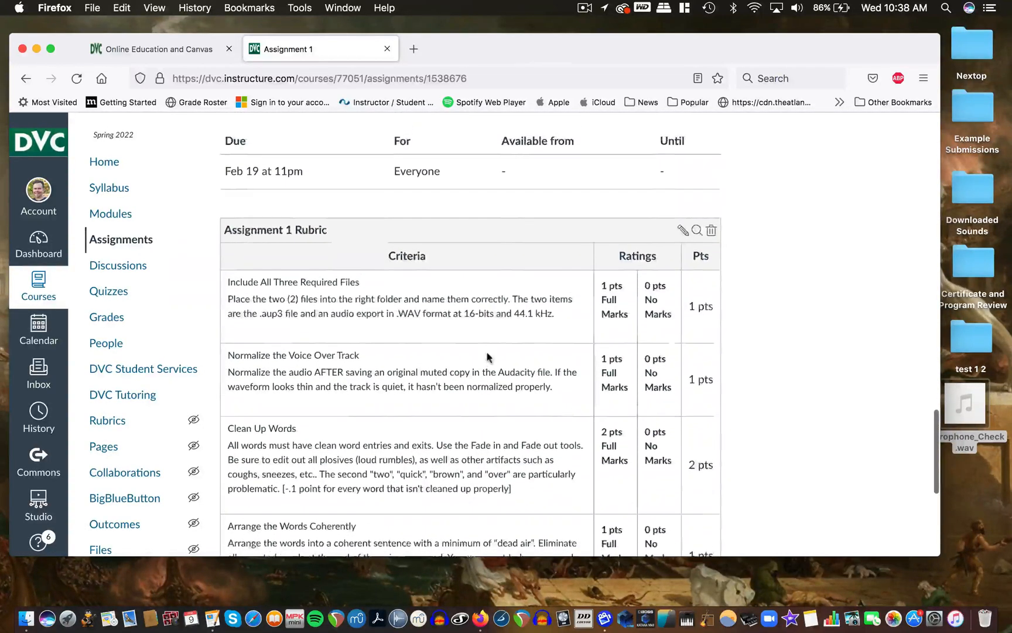
# Minimize the browser, switch to Audacity and import Microphone_Check.wav from the desktop as a new track.
pyautogui.click(37, 48)
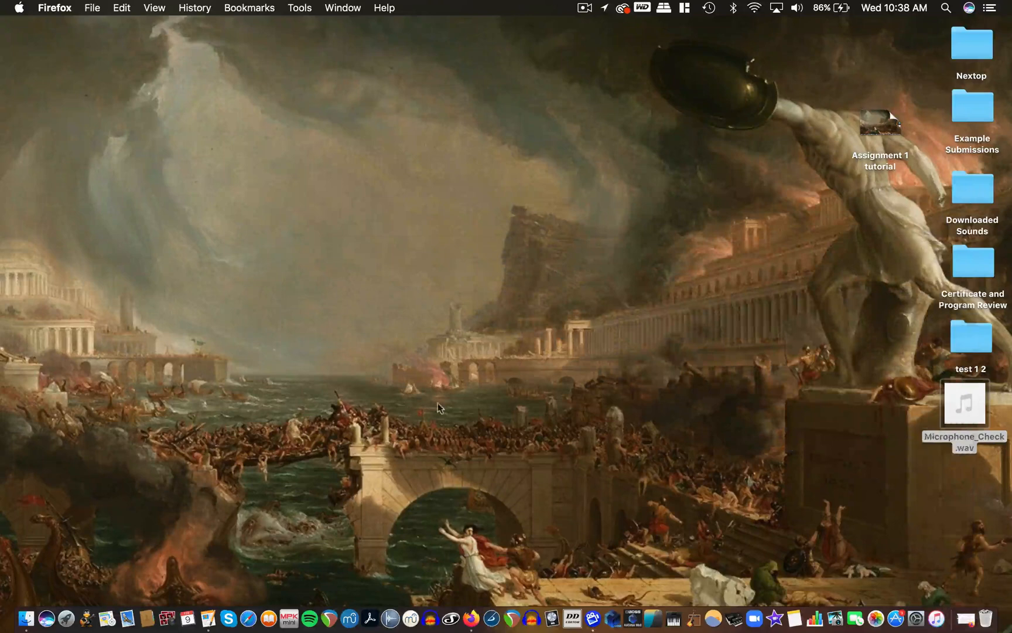
pyautogui.click(528, 613)
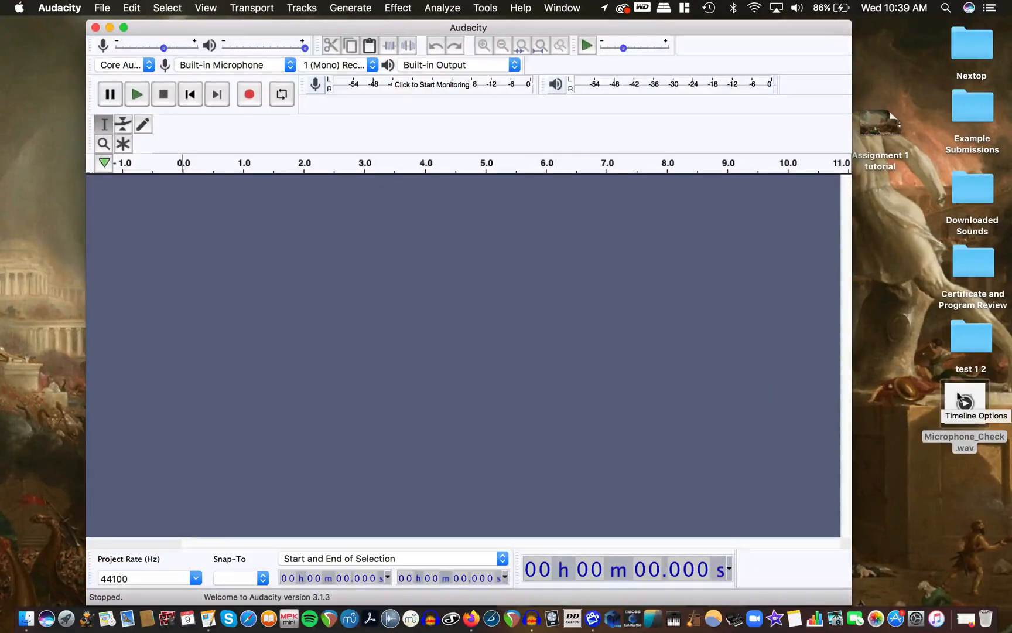
pyautogui.moveTo(955, 391); pyautogui.dragTo(203, 219)
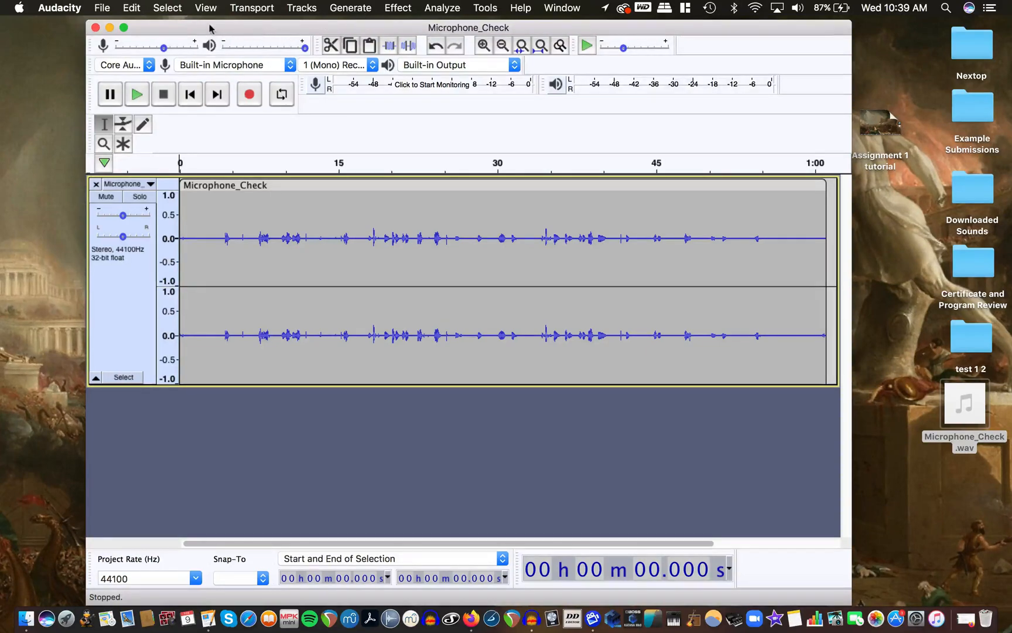
# Start saving the project under a new name and create a Desktop folder named with the student's last name plus "Assignment 1".
pyautogui.click(103, 10)
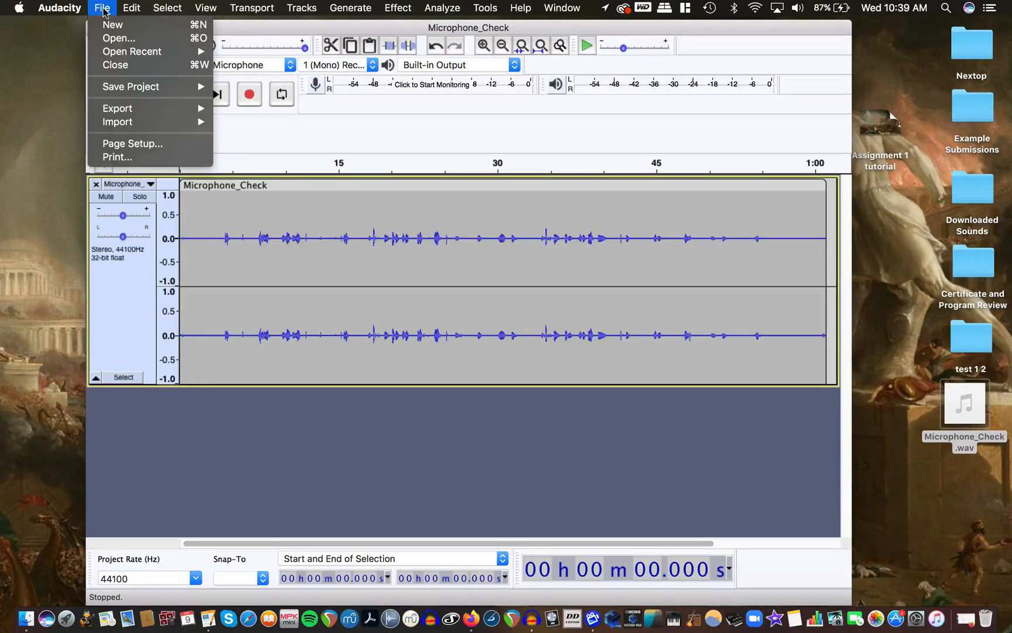
pyautogui.moveTo(132, 88)
pyautogui.click(265, 101)
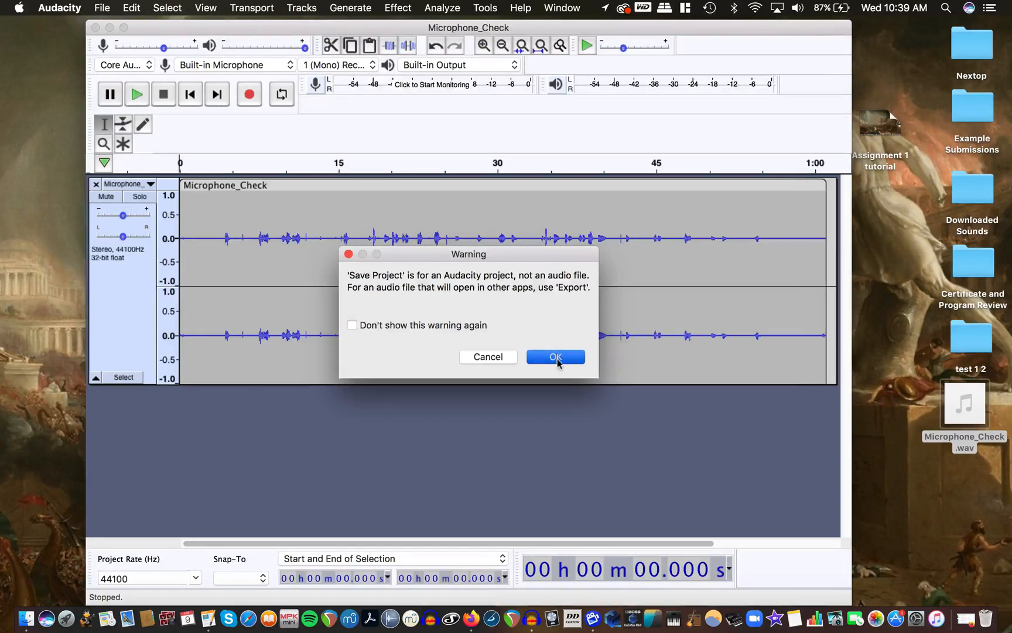
pyautogui.click(555, 358)
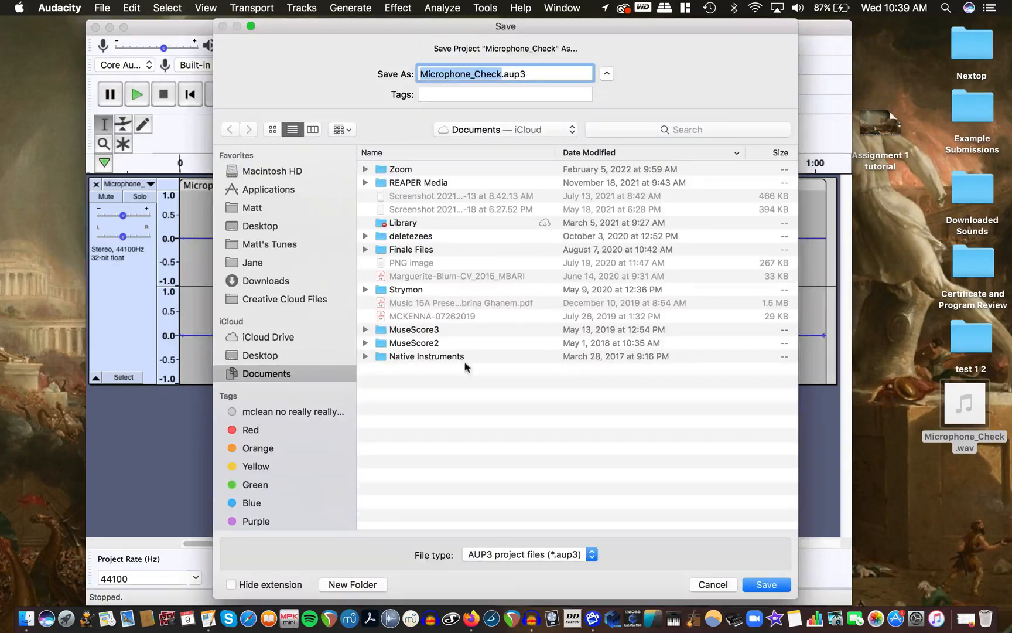
pyautogui.click(265, 227)
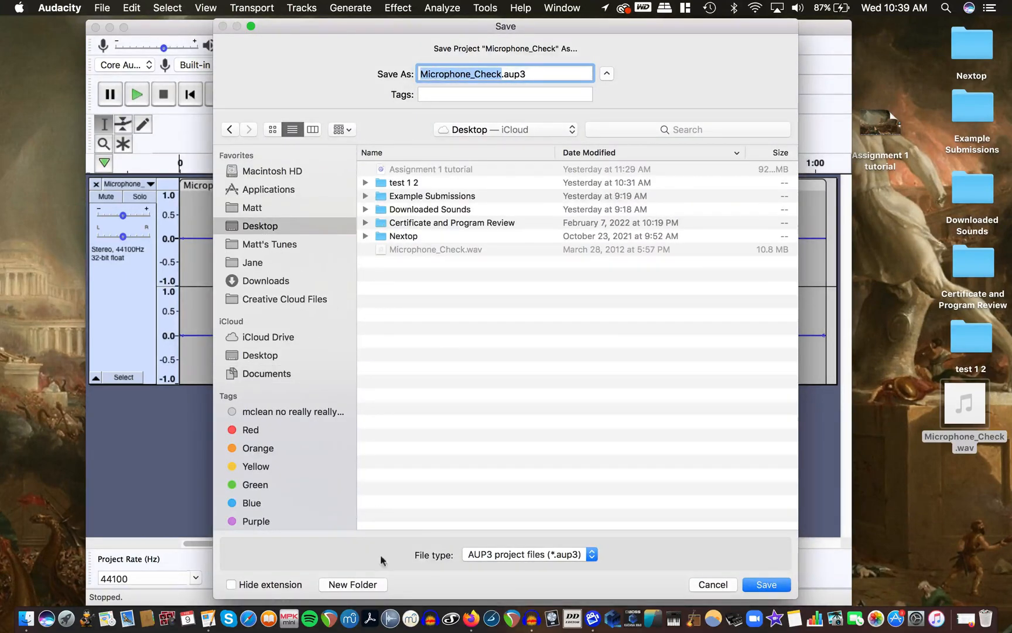
pyautogui.click(353, 584)
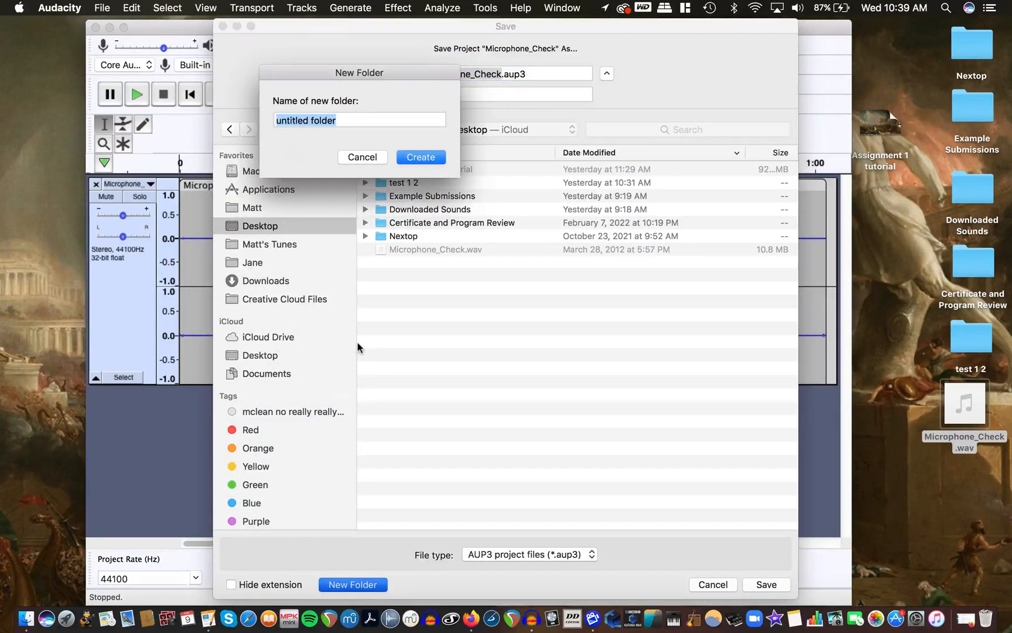
pyautogui.write('McLean Ass')
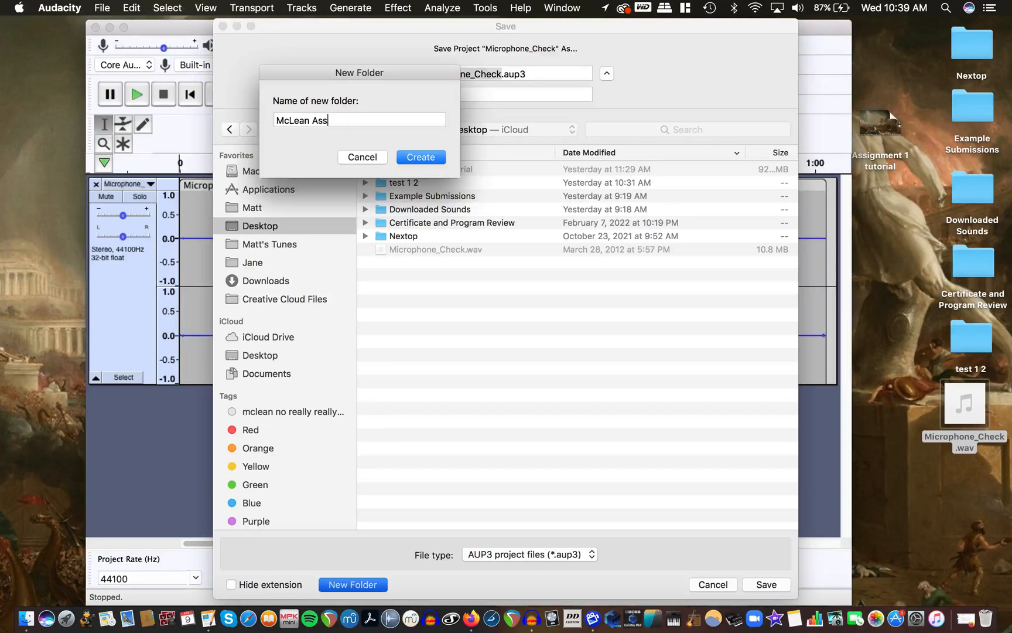
pyautogui.write('ignment 1')
pyautogui.click(421, 157)
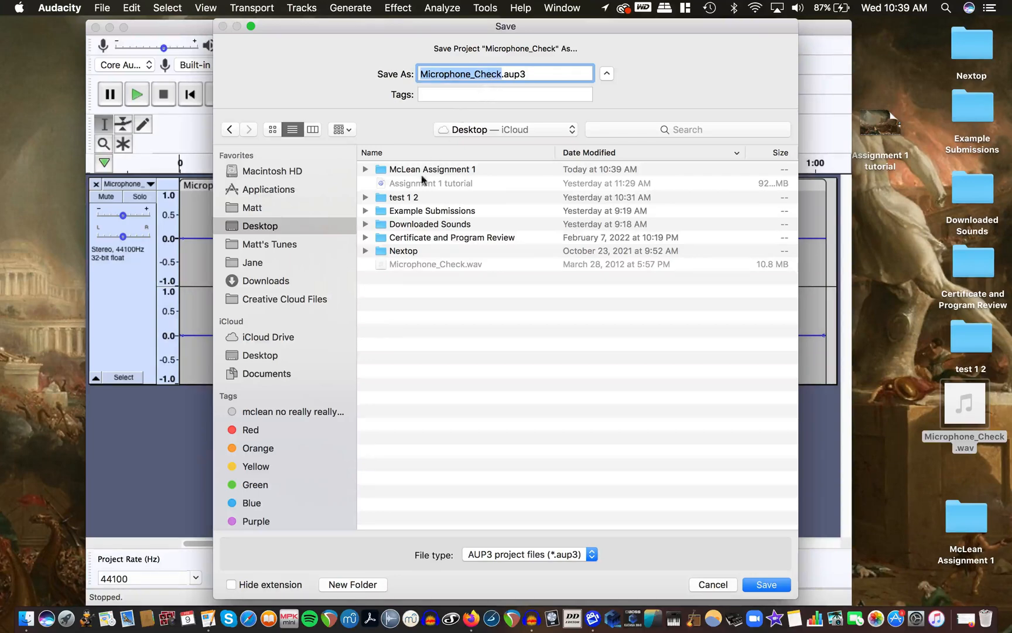
# Save the project inside the new assignment folder, named with the student's last name plus "Assignment 1".
pyautogui.doubleClick(382, 171)
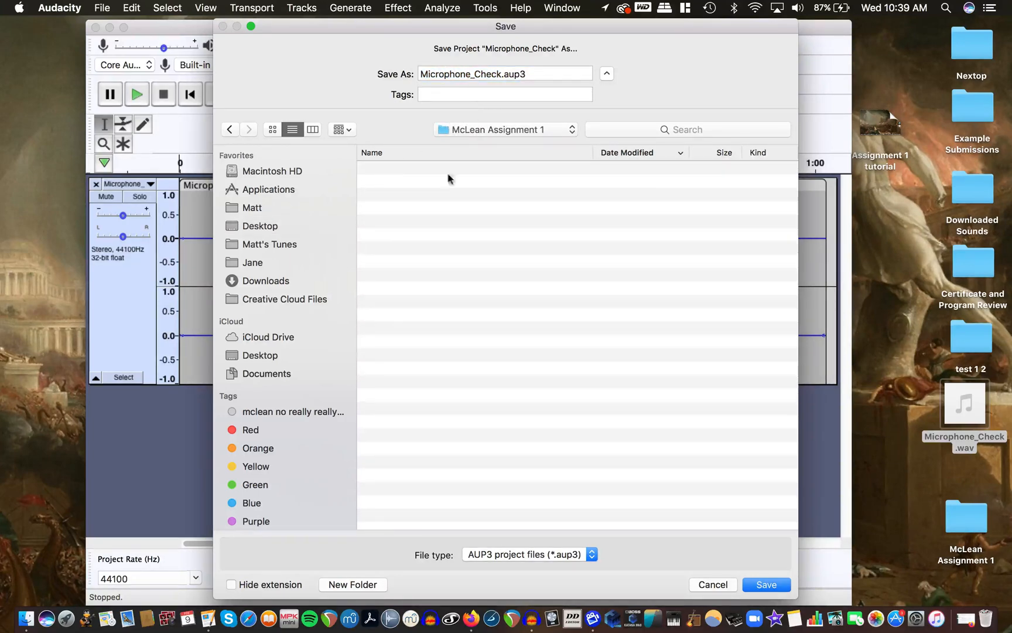
pyautogui.doubleClick(501, 73)
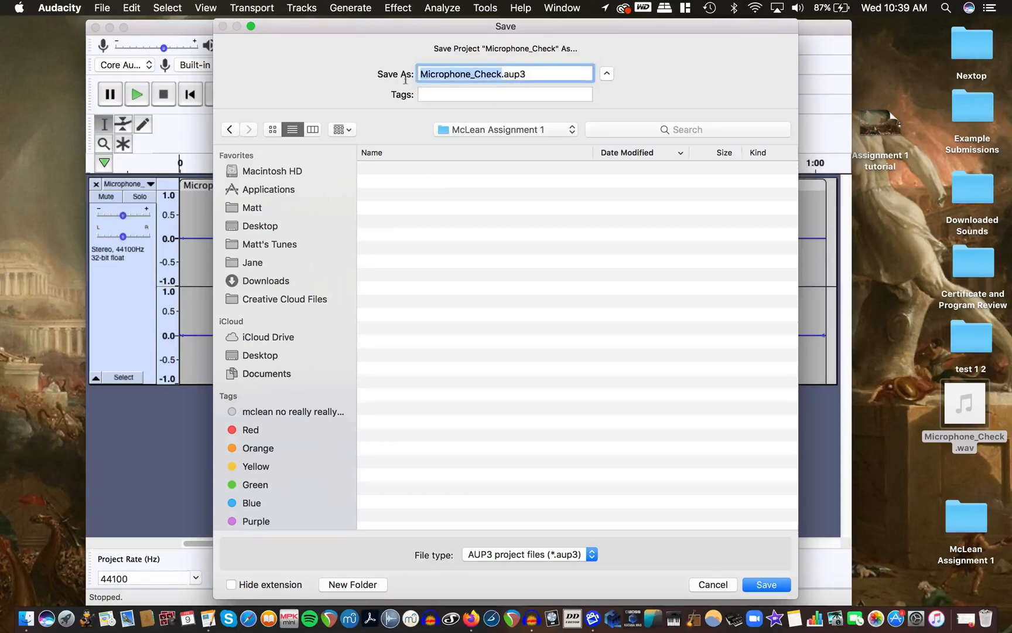
pyautogui.write('McLean A')
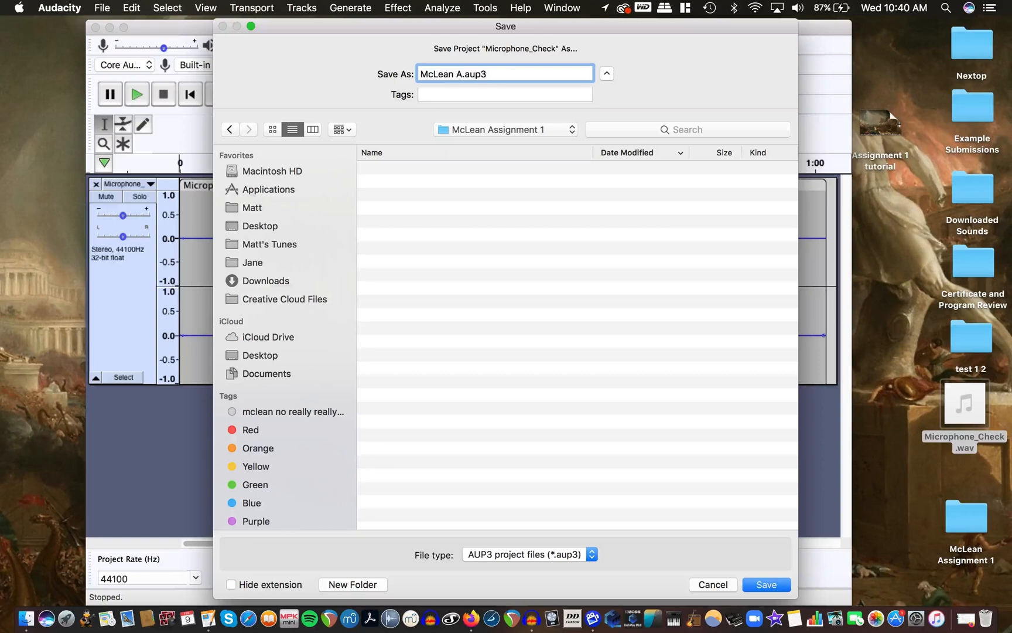
pyautogui.write('ssignment 1')
pyautogui.click(774, 581)
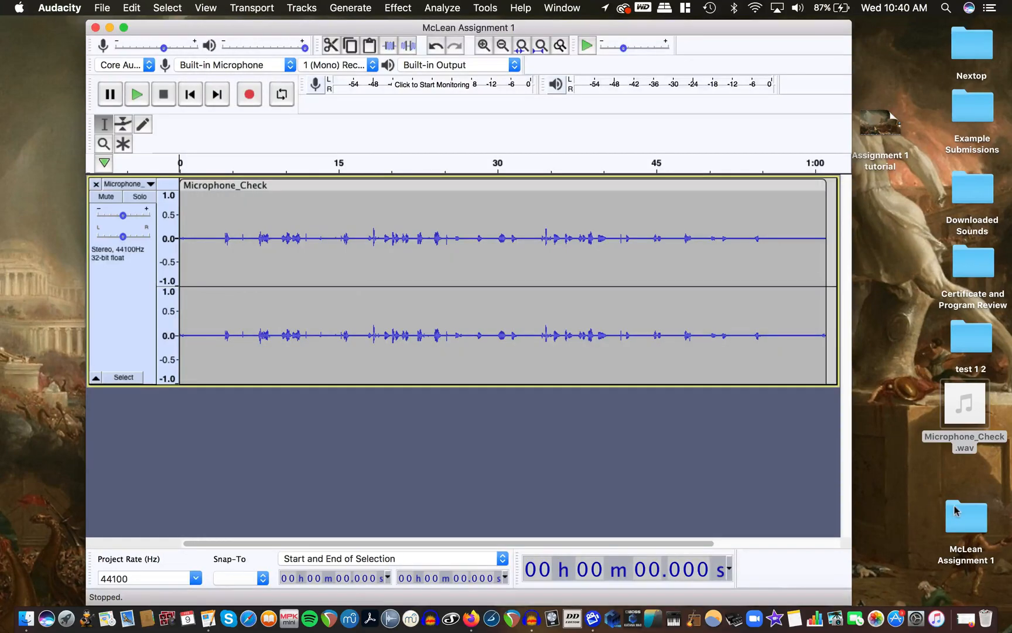
# Reposition the new assignment folder beneath Microphone_Check.wav on the desktop, open it to check the saved project files, and close its window.
pyautogui.moveTo(954, 510); pyautogui.dragTo(960, 482)
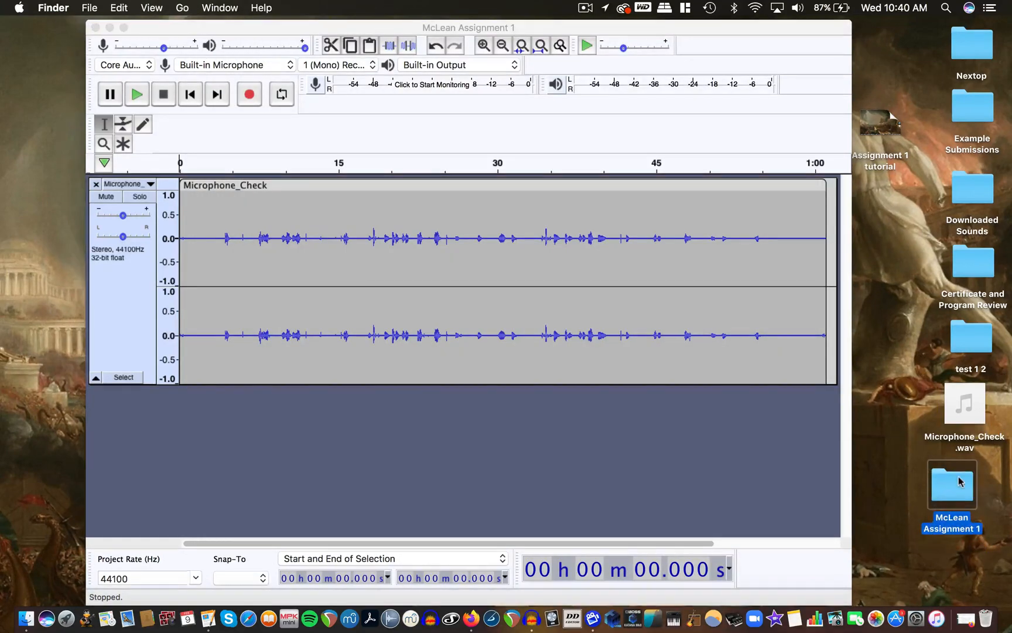
pyautogui.doubleClick(953, 484)
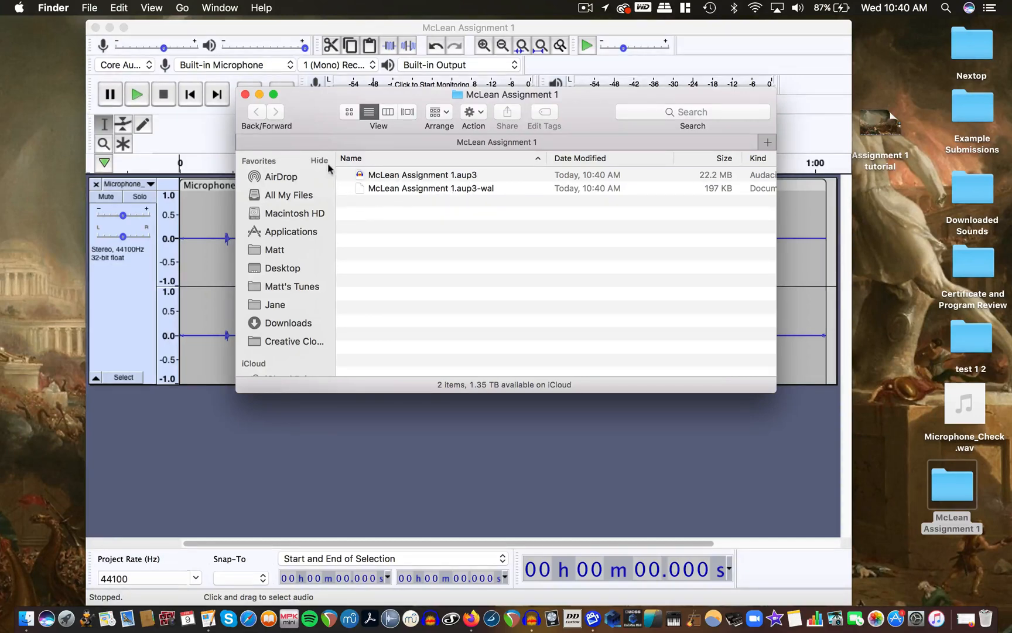
pyautogui.click(245, 94)
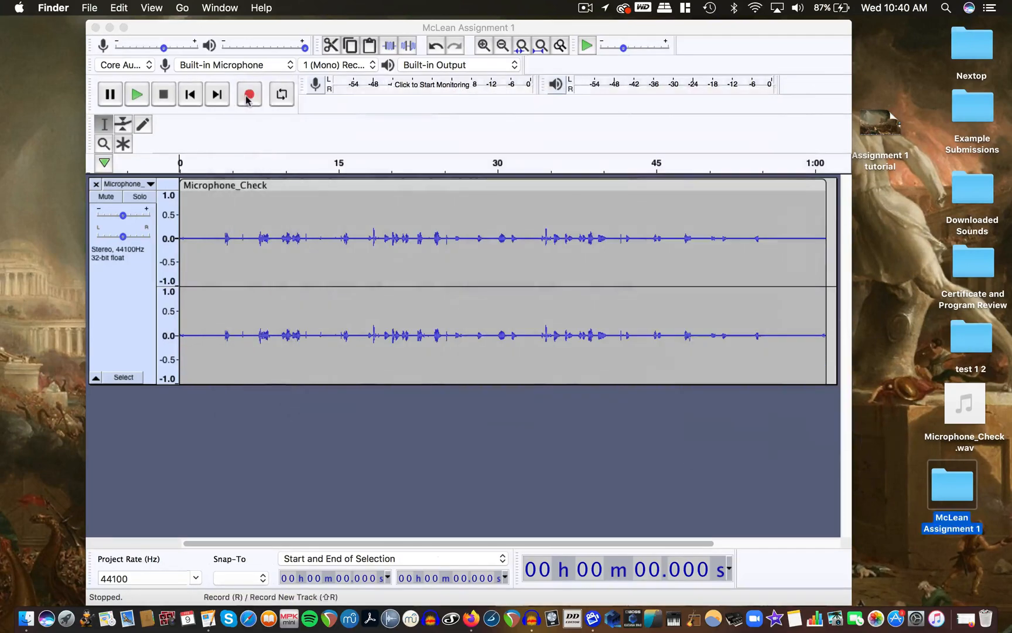
# Duplicate the entire Microphone_Check track in the Audacity project.
pyautogui.click(336, 252)
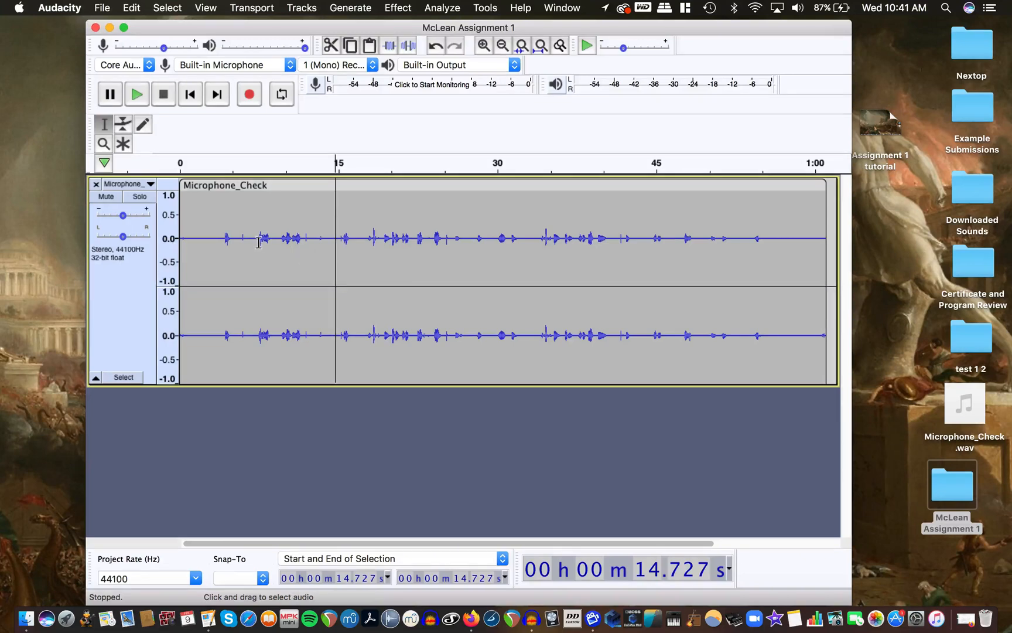
pyautogui.click(128, 8)
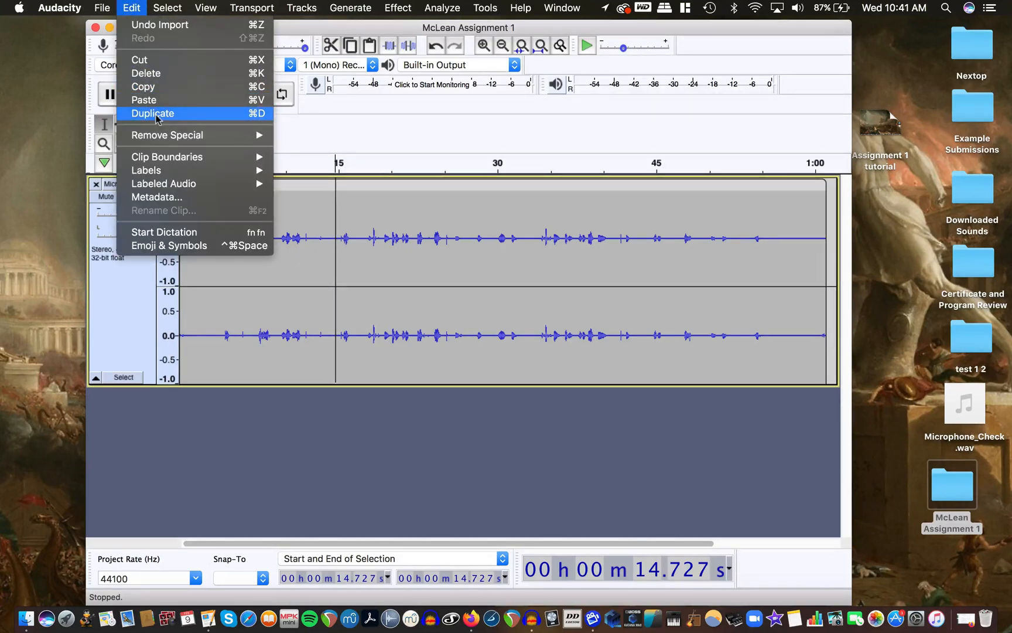
pyautogui.click(319, 132)
pyautogui.press('super+d')
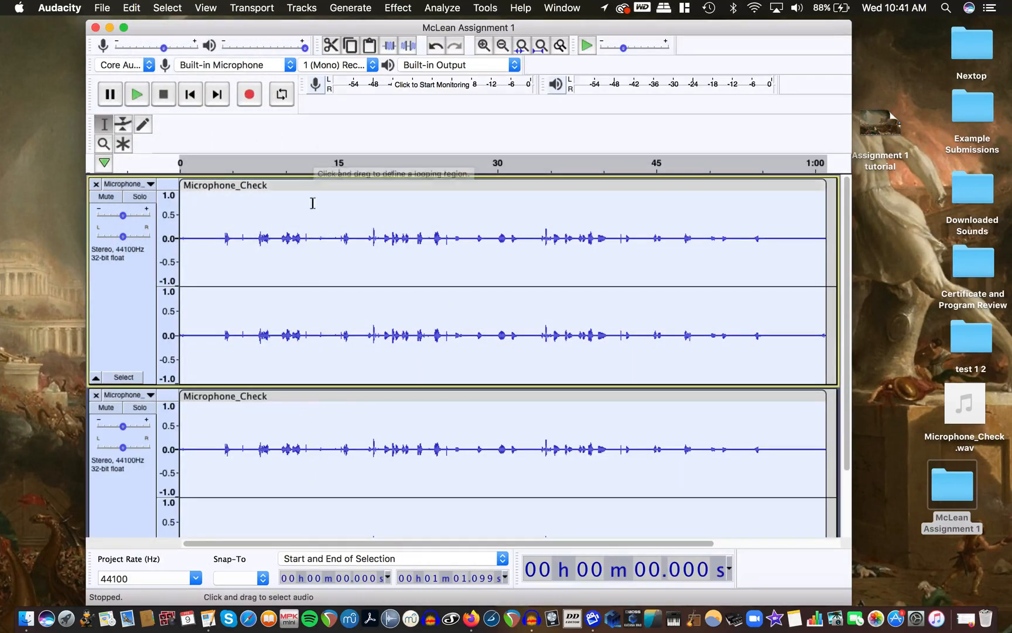
# Solo the duplicate track, collapse the original track above it and make the duplicate slightly taller.
pyautogui.click(106, 196)
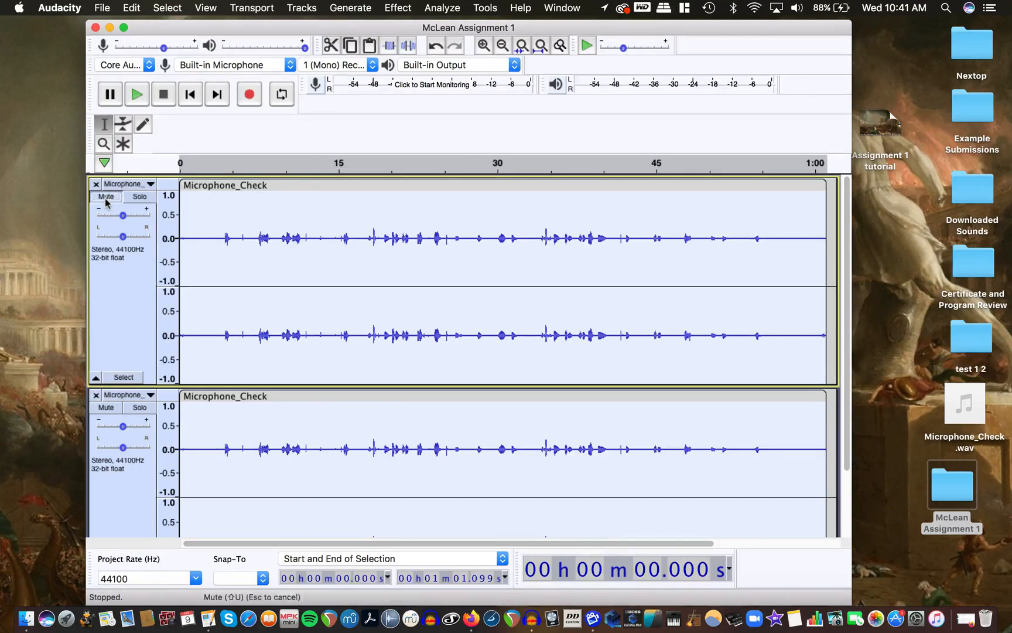
pyautogui.click(95, 377)
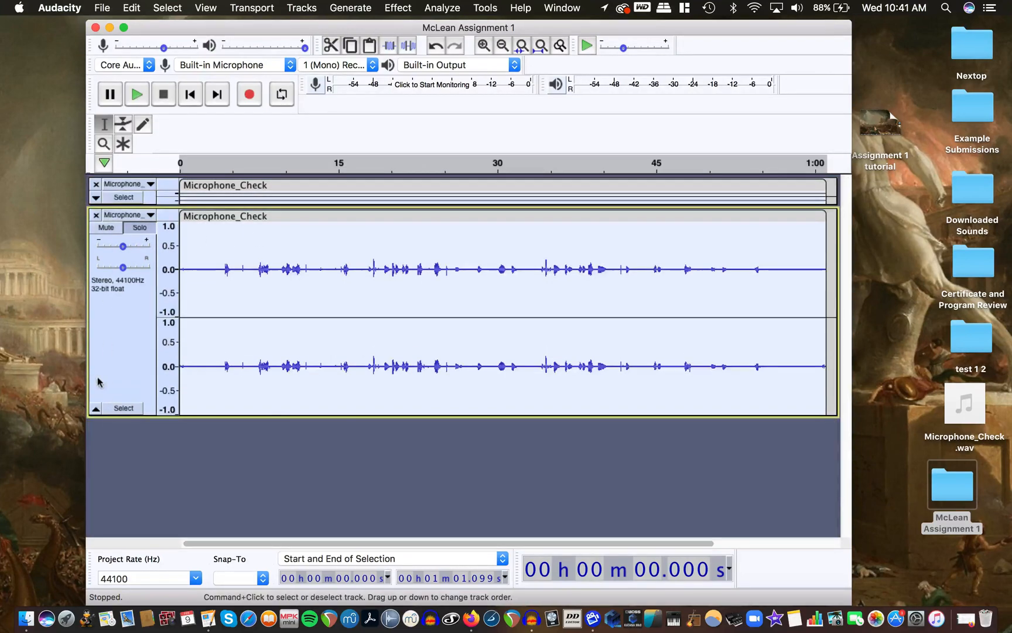
pyautogui.click(96, 198)
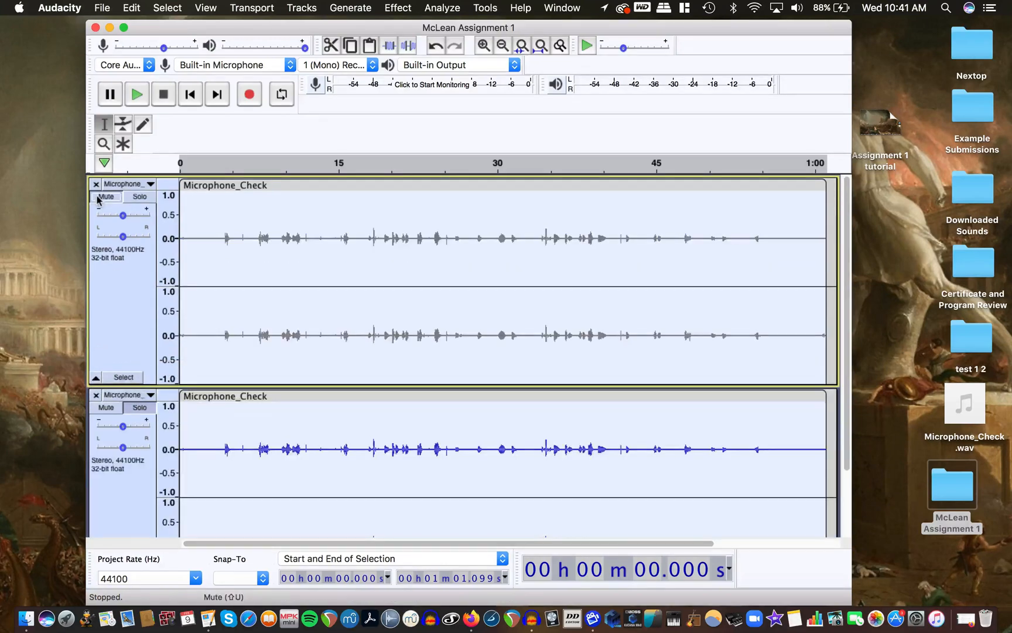
pyautogui.click(96, 377)
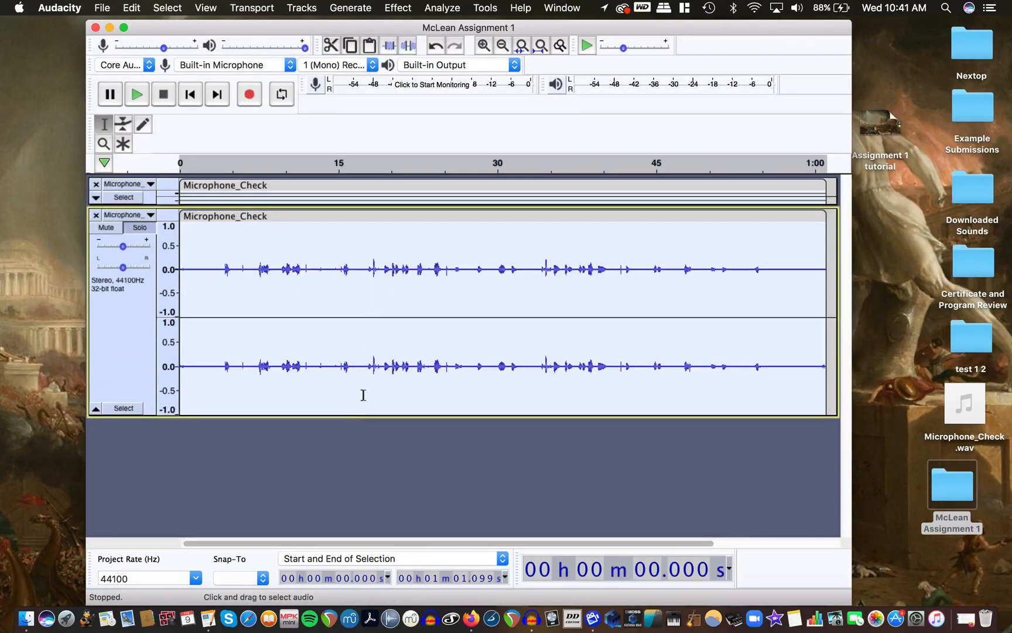
pyautogui.moveTo(356, 418)
pyautogui.mouseDown()
pyautogui.moveTo(356, 448)
pyautogui.moveTo(357, 417)
pyautogui.moveTo(359, 431)
pyautogui.mouseUp()
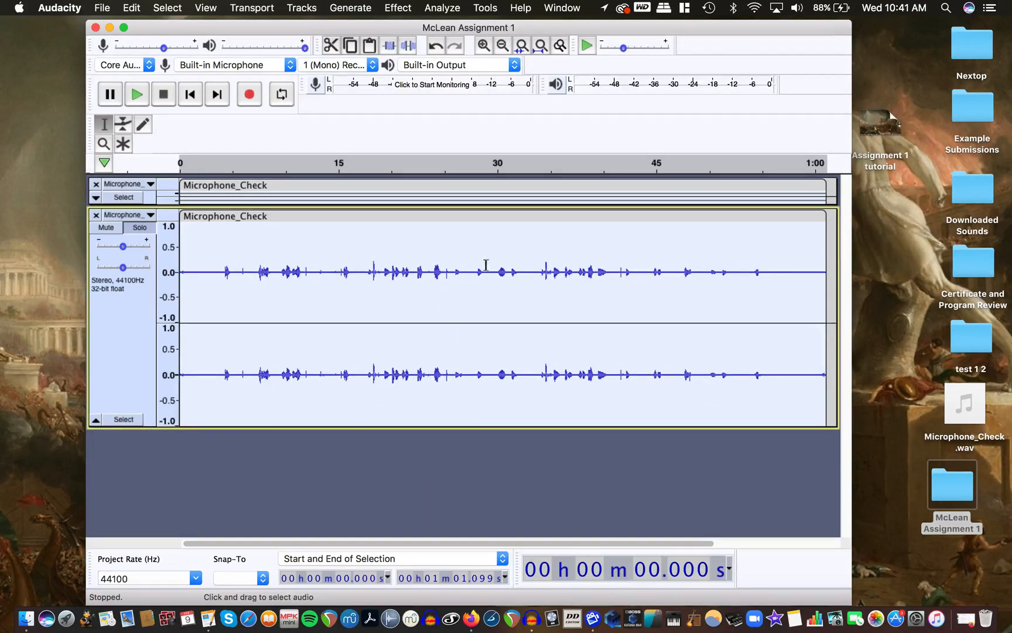
# Play the first few seconds of the soloed duplicate, stop playback and return the cursor to the start.
pyautogui.click(313, 275)
pyautogui.doubleClick(352, 287)
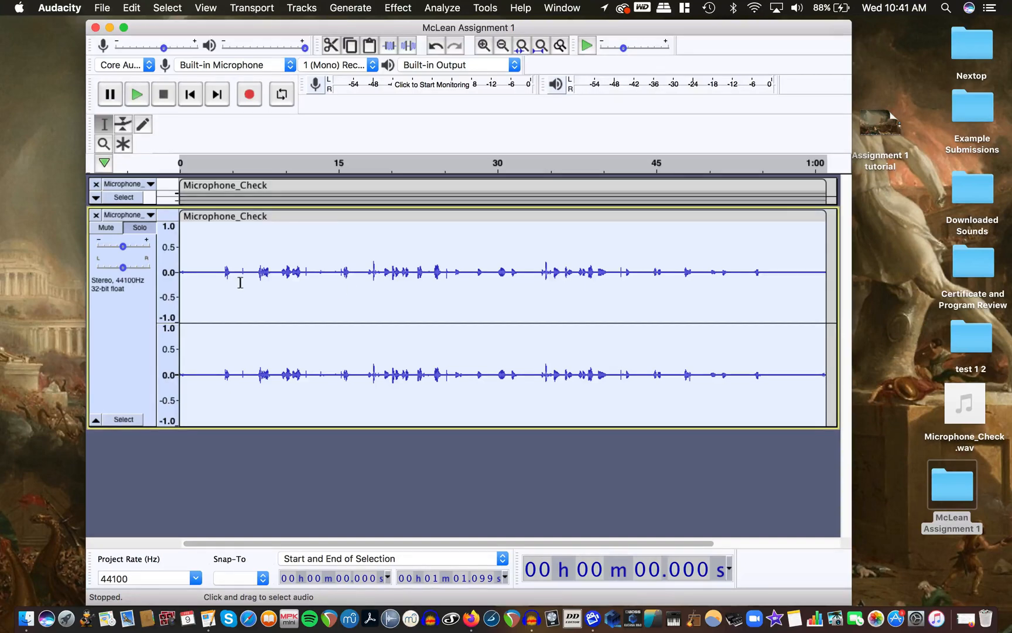
pyautogui.press('space')
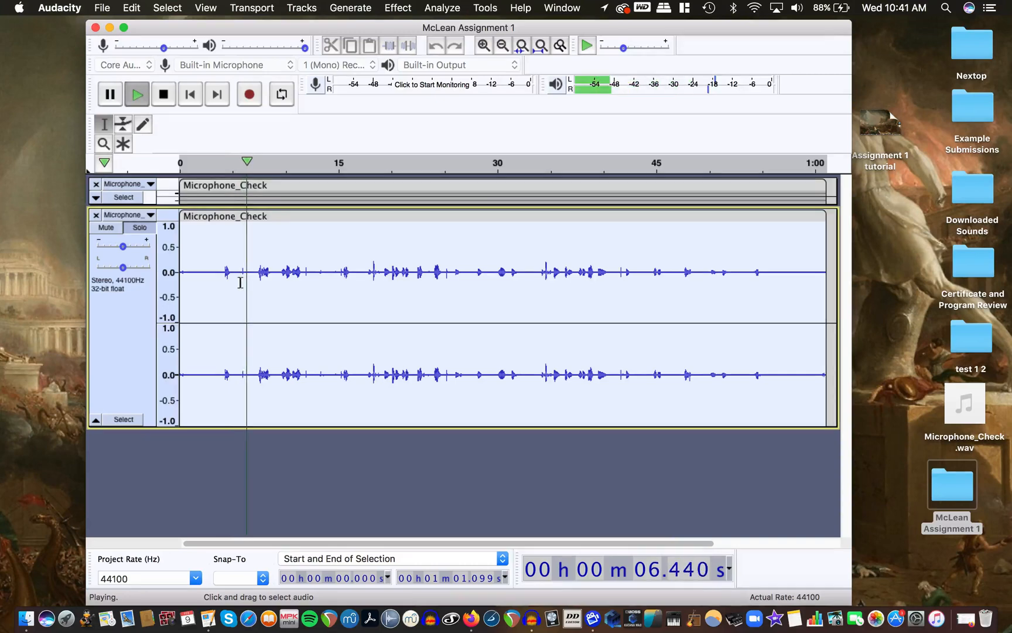
pyautogui.press('space')
pyautogui.scroll(3, 190, 272)
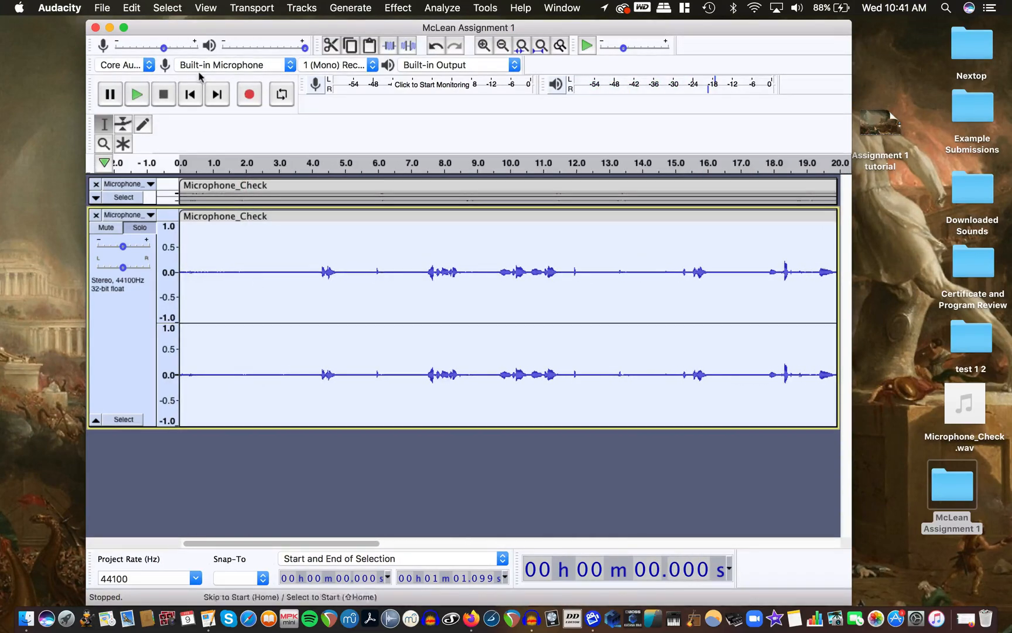
pyautogui.click(190, 95)
pyautogui.scroll(-3, 259, 335)
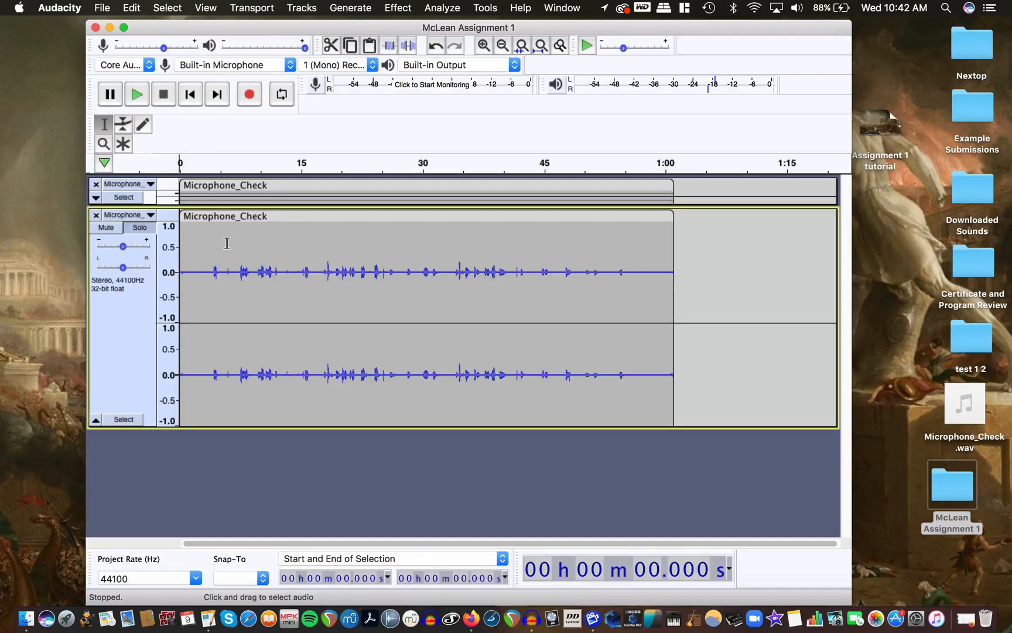
# Turn the duplicate into a mono track by splitting its stereo channels, deleting the right channel and centring the left channel's pan.
pyautogui.click(151, 215)
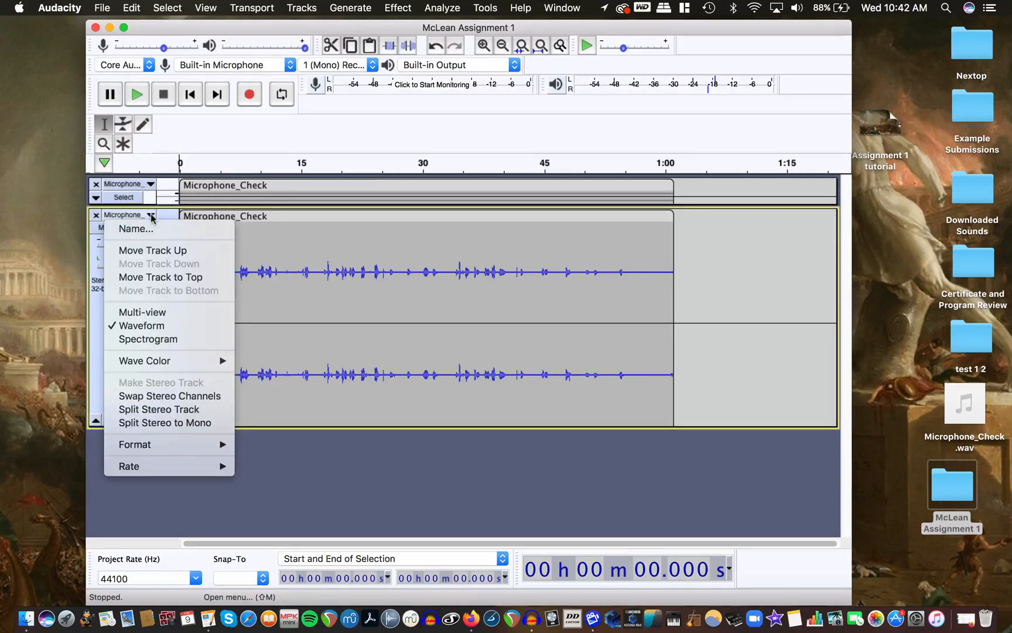
pyautogui.click(159, 410)
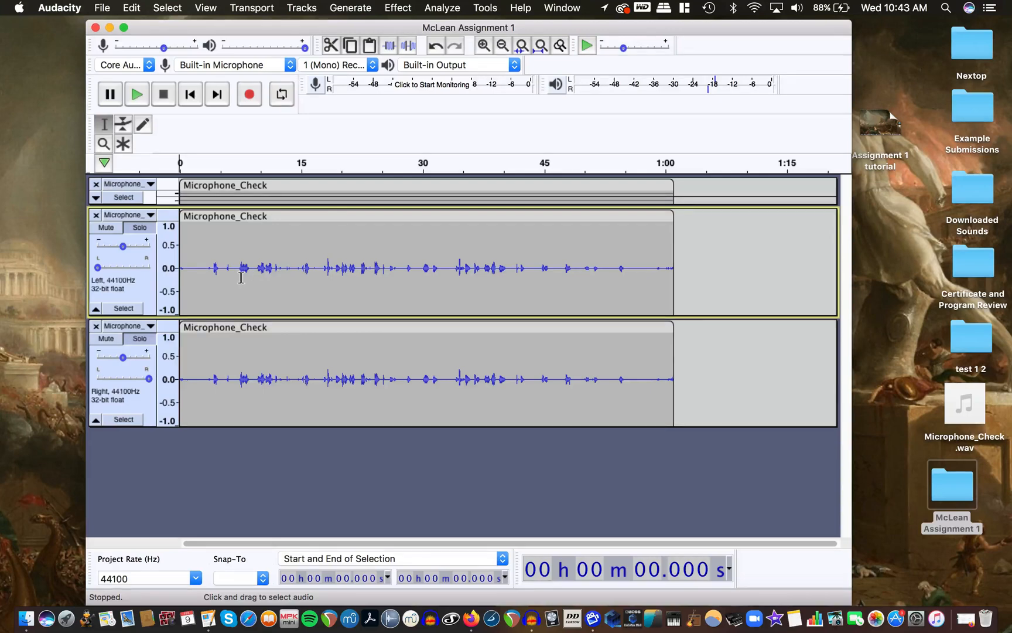
pyautogui.click(96, 330)
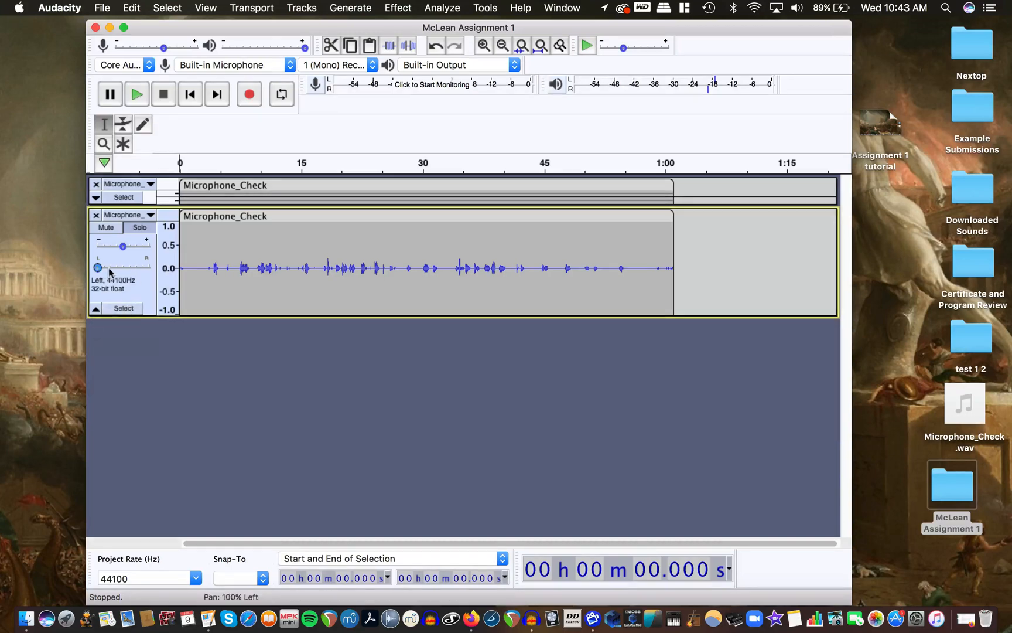
pyautogui.moveTo(98, 267); pyautogui.dragTo(124, 270)
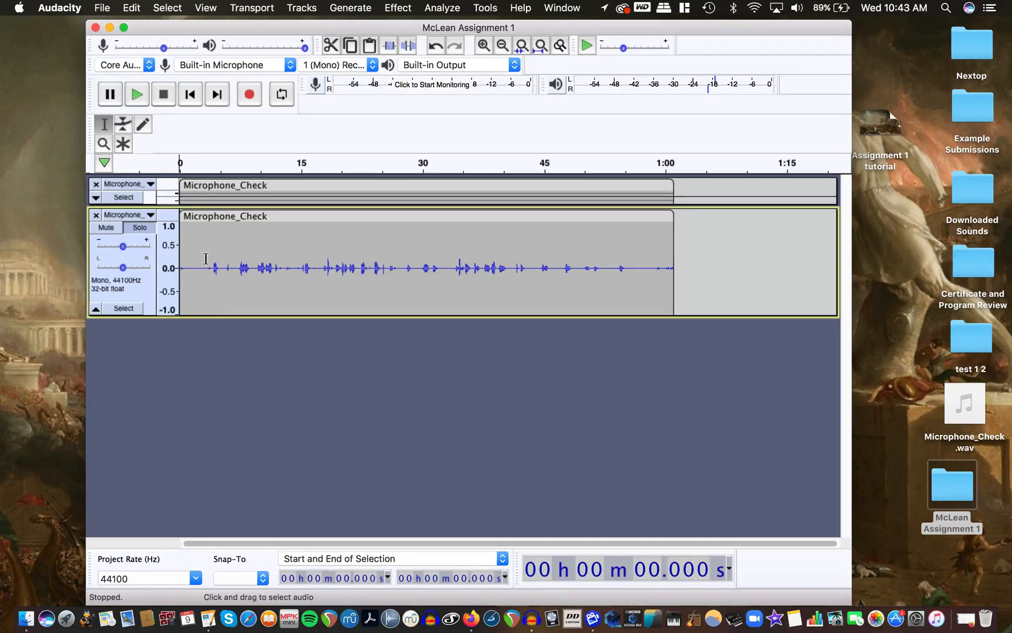
# Enlarge the mono track's height and normalize its whole clip to a -3.0 dB peak amplitude, with DC offset removal enabled.
pyautogui.moveTo(233, 317); pyautogui.dragTo(242, 430)
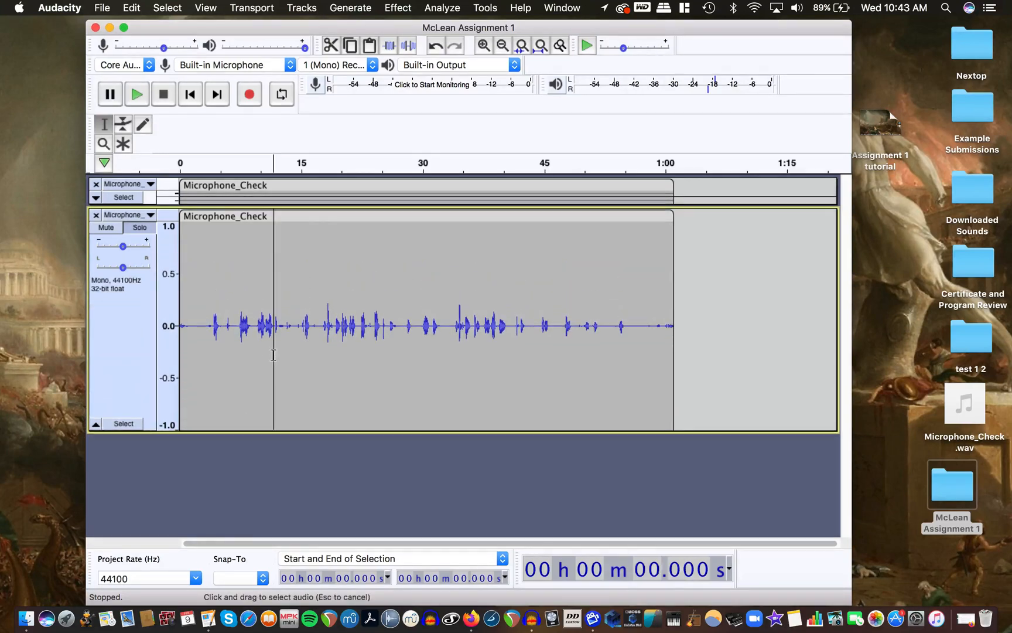
pyautogui.click(273, 354)
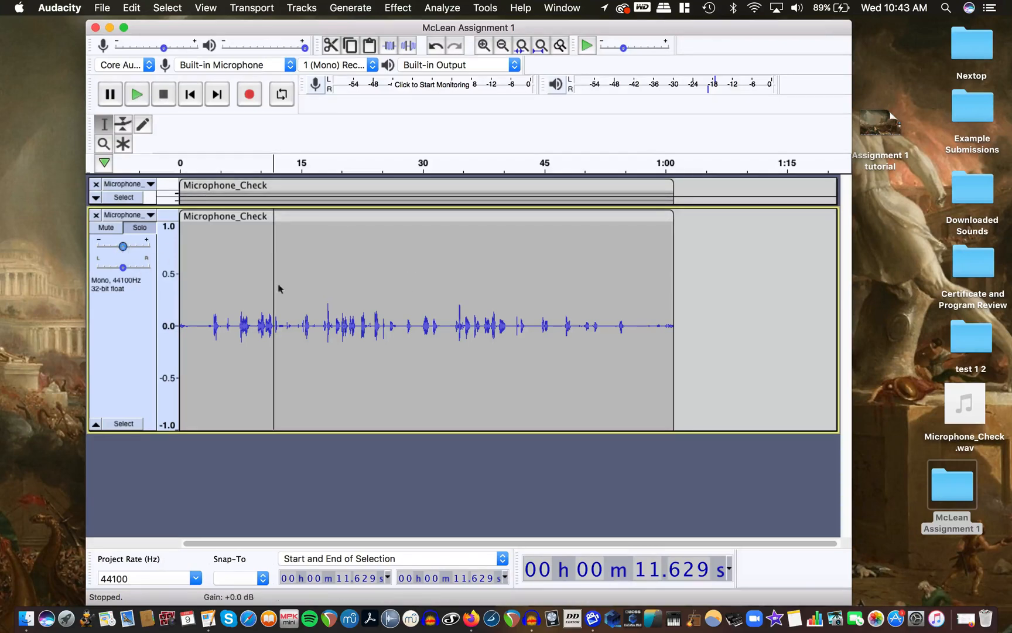
pyautogui.doubleClick(376, 298)
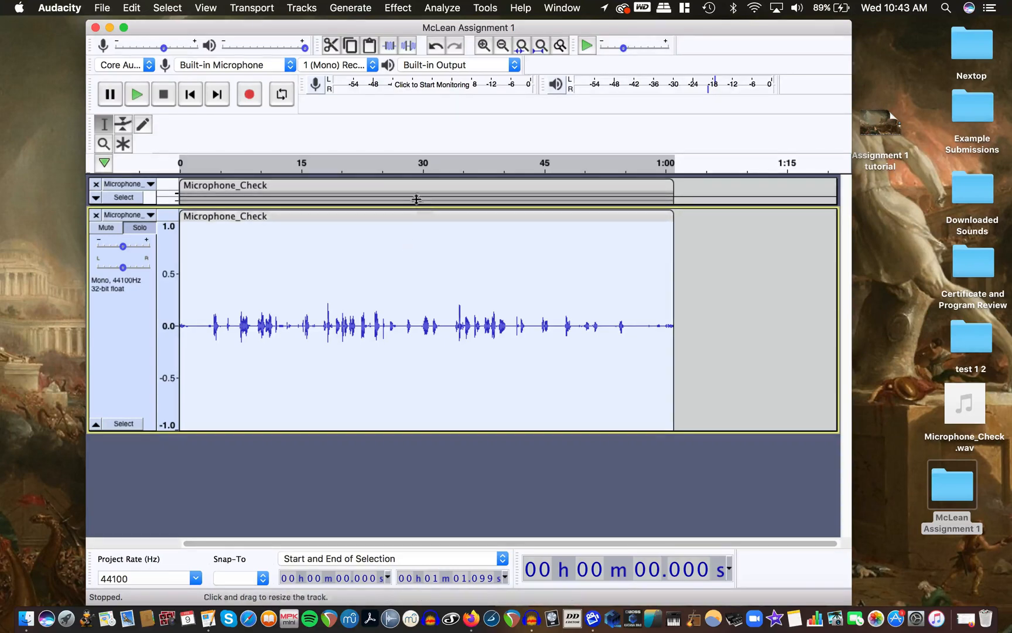
pyautogui.click(397, 7)
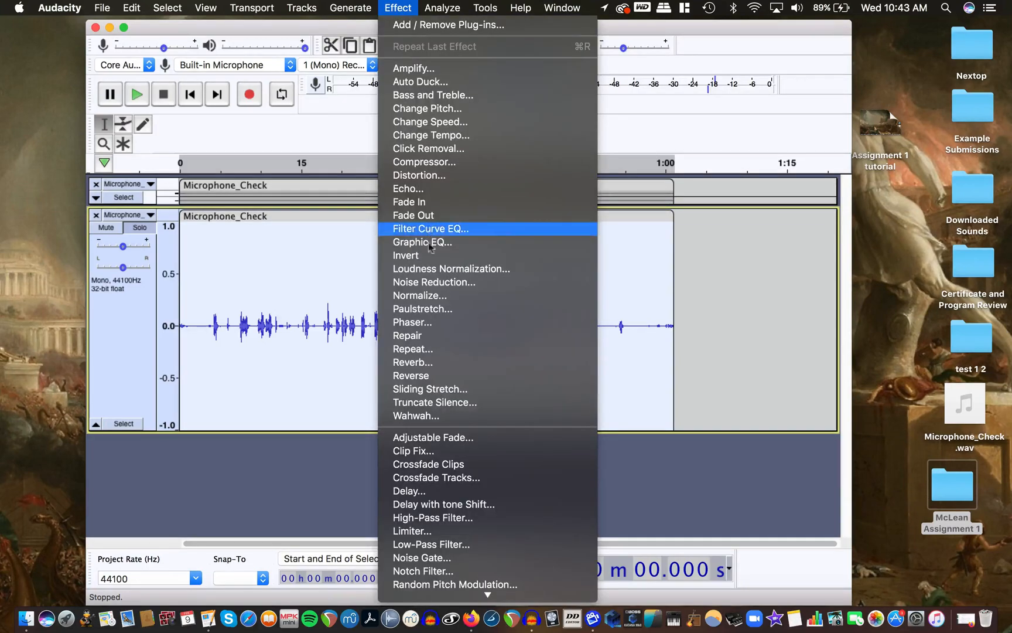
pyautogui.click(427, 294)
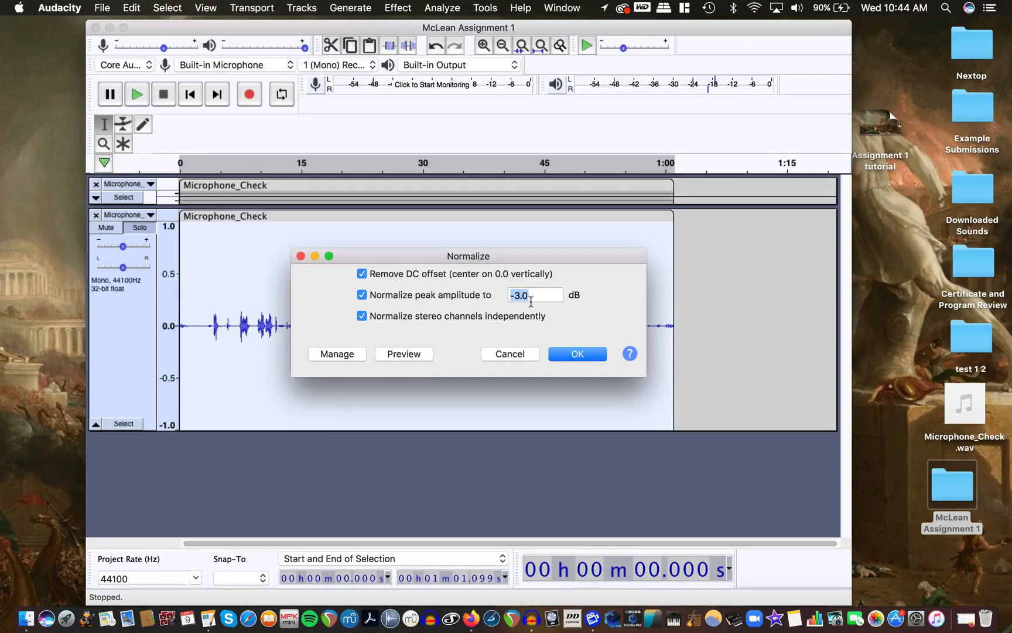
pyautogui.click(572, 355)
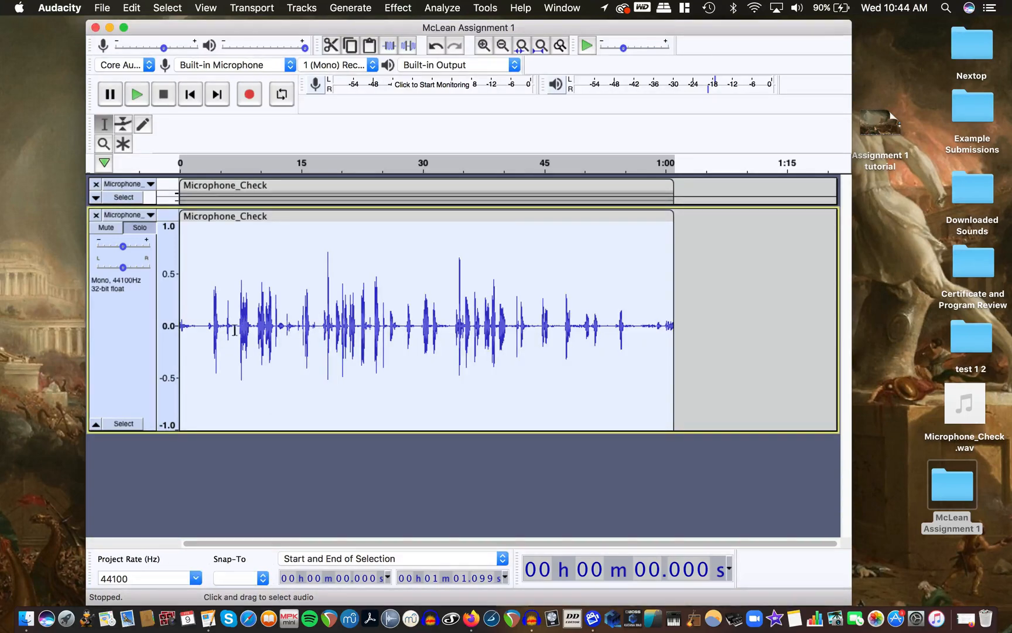
# Examine the normalized waveform at several magnifications, including the stretch from about 15 to 45 seconds.
pyautogui.scroll(3, 230, 326)
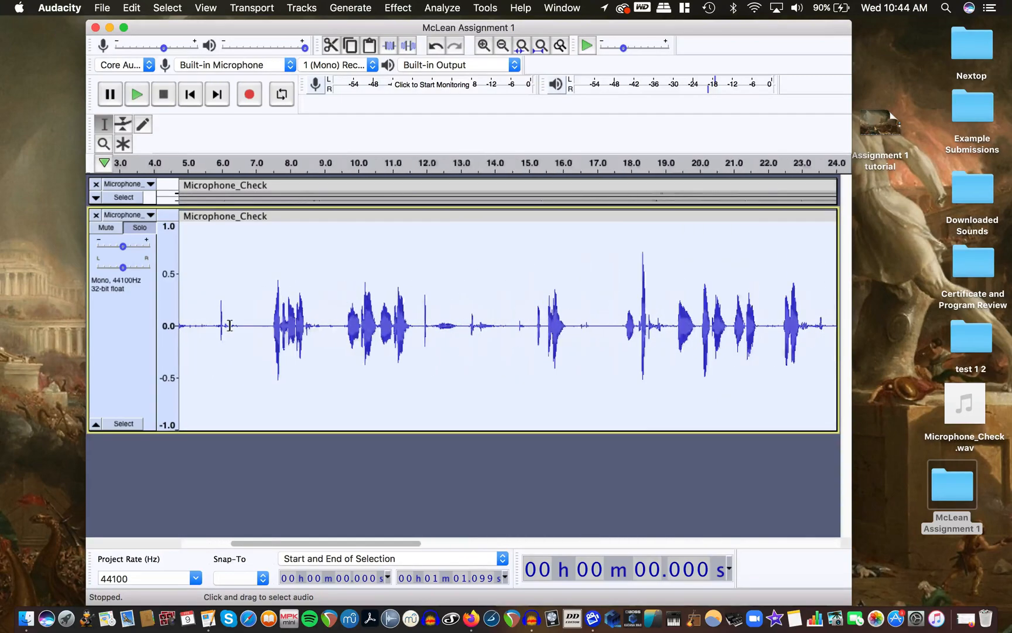
pyautogui.scroll(-2, 229, 326)
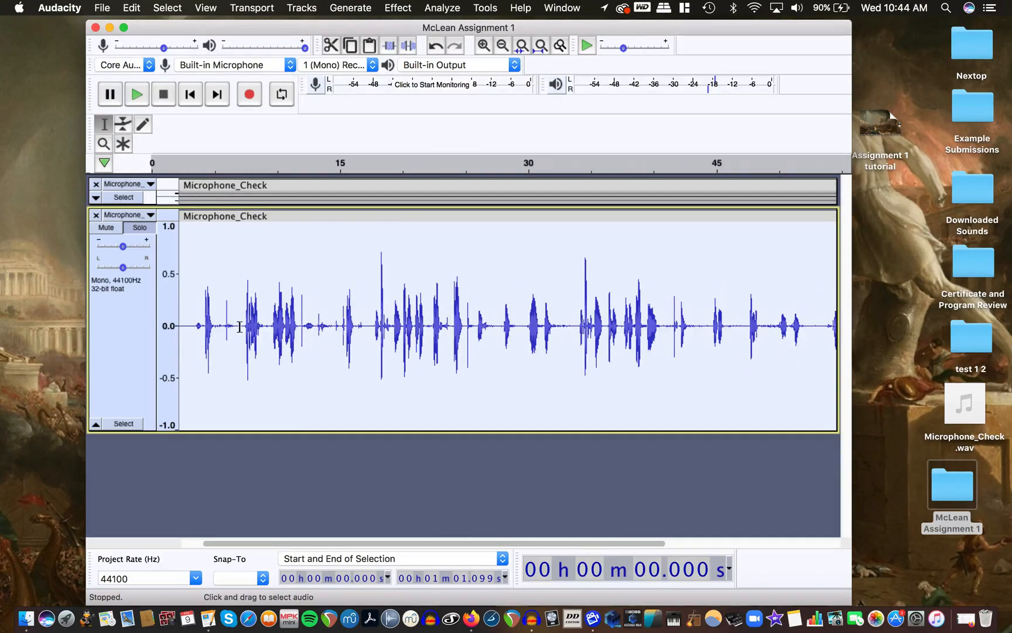
pyautogui.scroll(2, 239, 326)
pyautogui.scroll(-3, 240, 326)
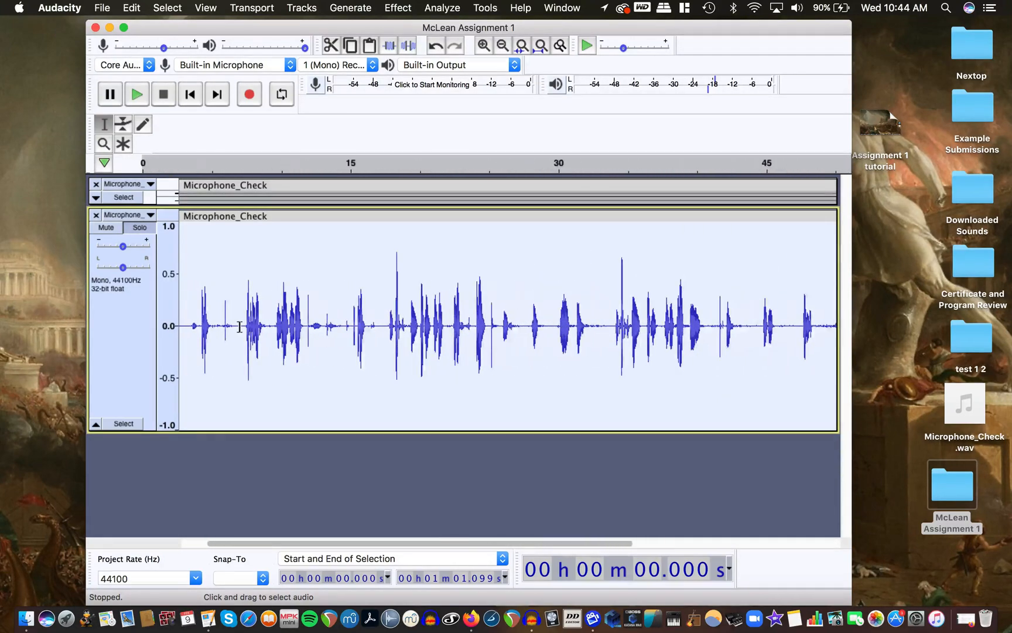
pyautogui.scroll(1, 240, 326)
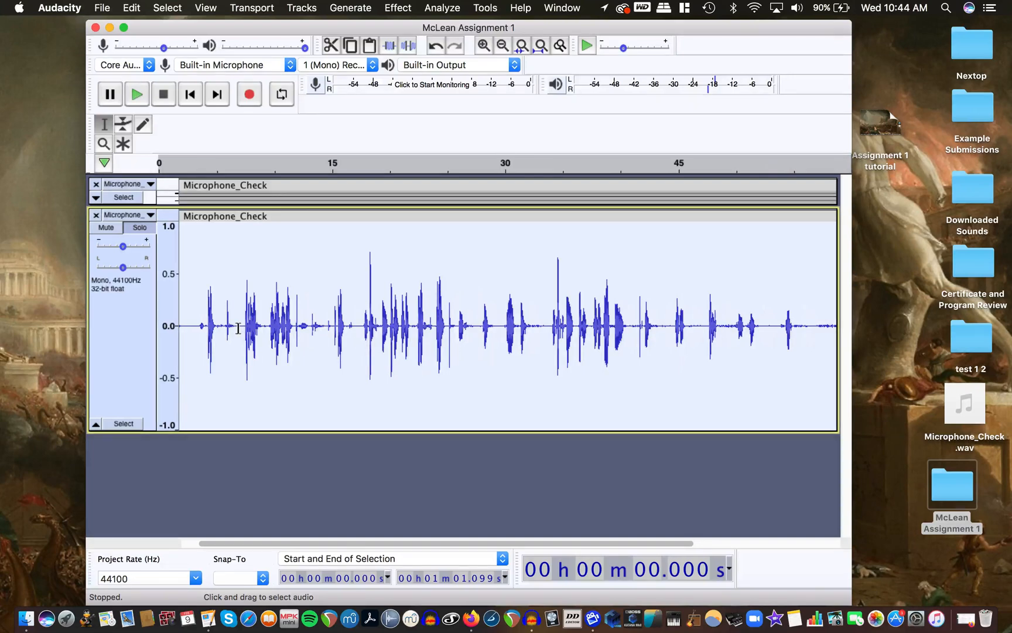
pyautogui.hscroll(-1, 238, 328)
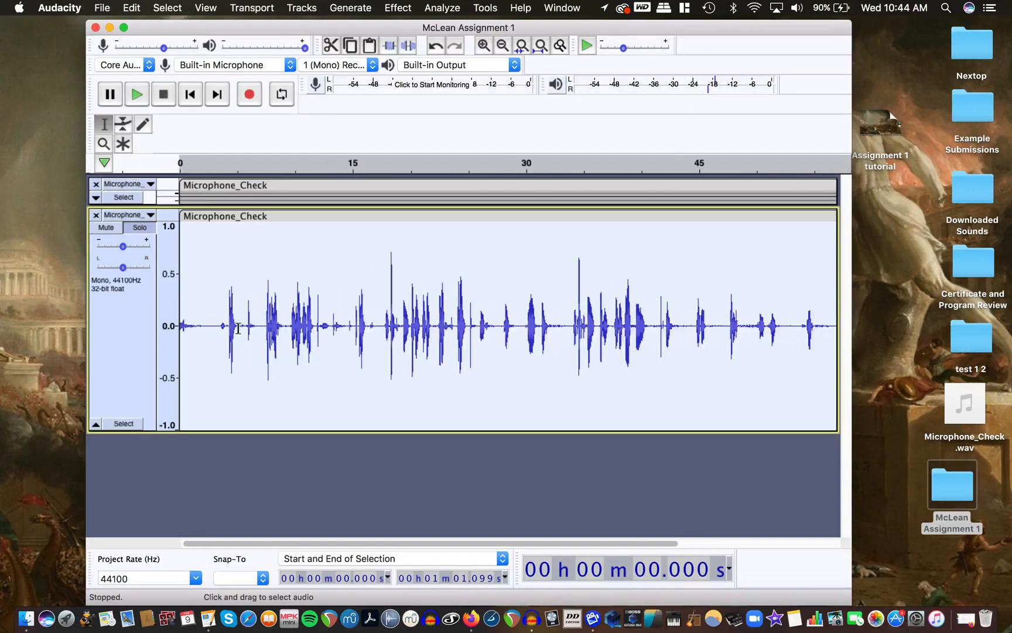
pyautogui.scroll(3, 239, 328)
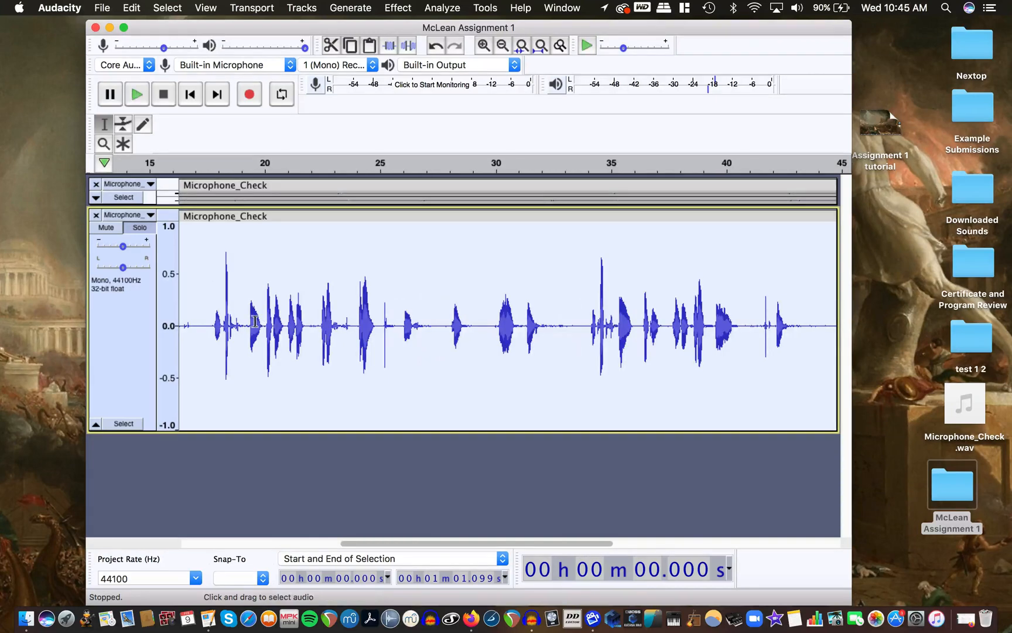
# Play the normalized mono track from about 1.4 seconds, listen through the voice-over, and stop playback.
pyautogui.scroll(-3, 255, 321)
pyautogui.scroll(2, 265, 321)
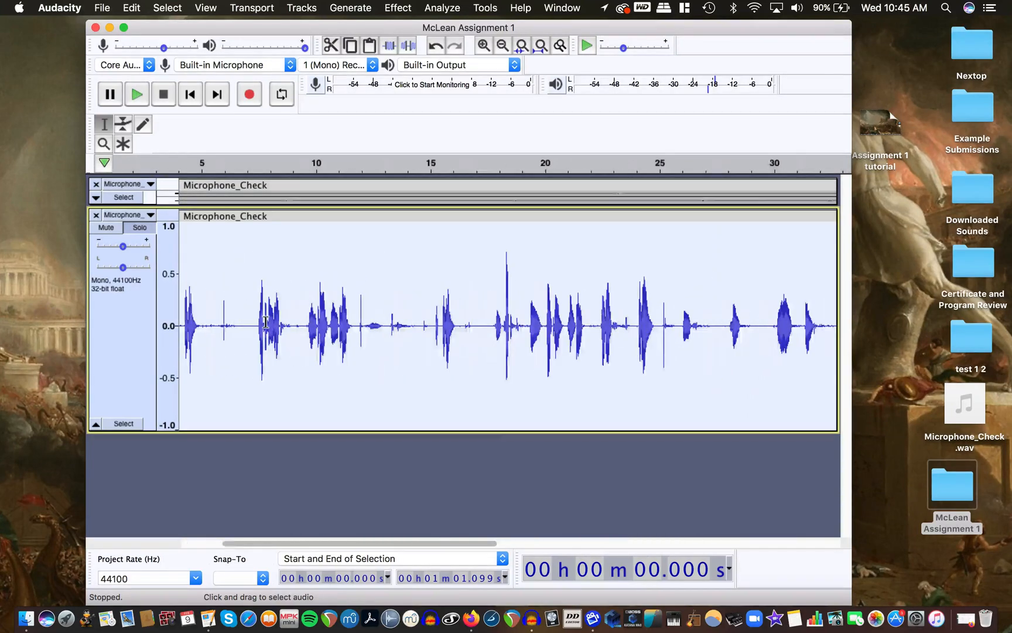
pyautogui.hscroll(-1, 265, 321)
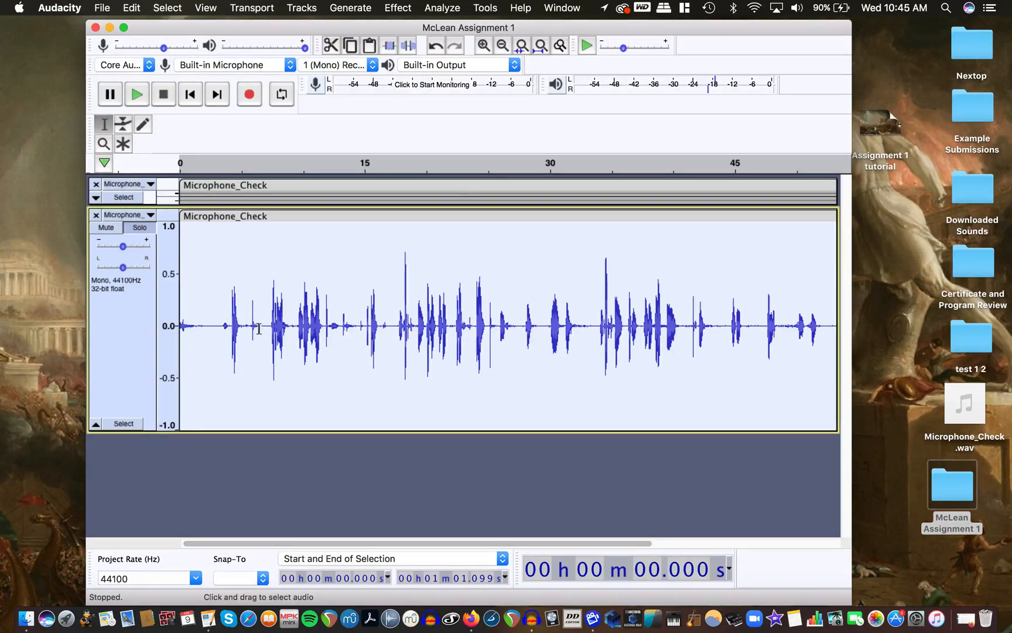
pyautogui.click(197, 327)
pyautogui.press('space')
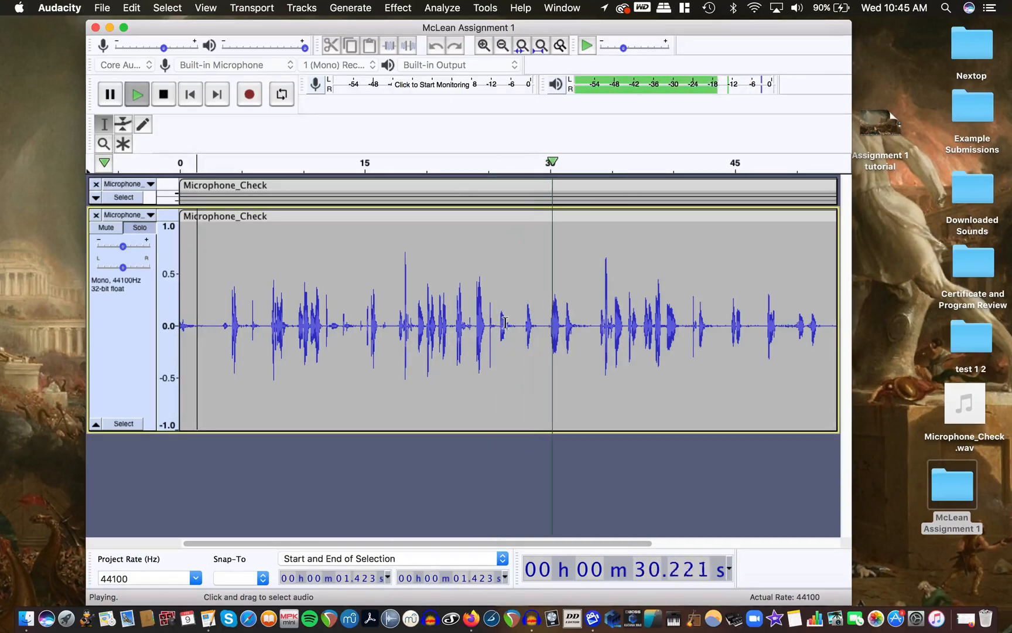
pyautogui.press('space')
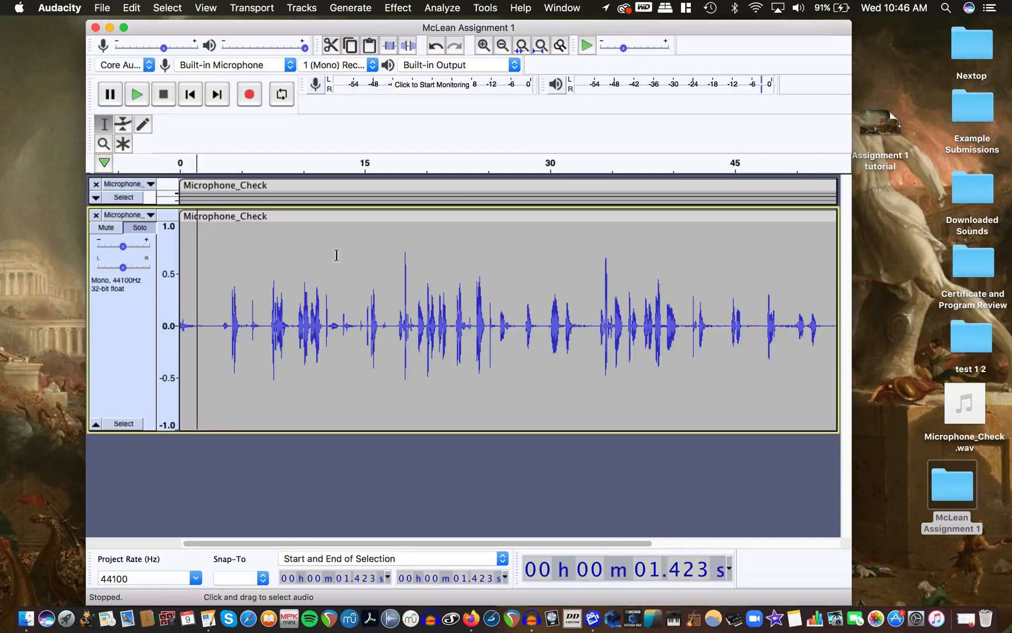
pyautogui.scroll(3, 337, 255)
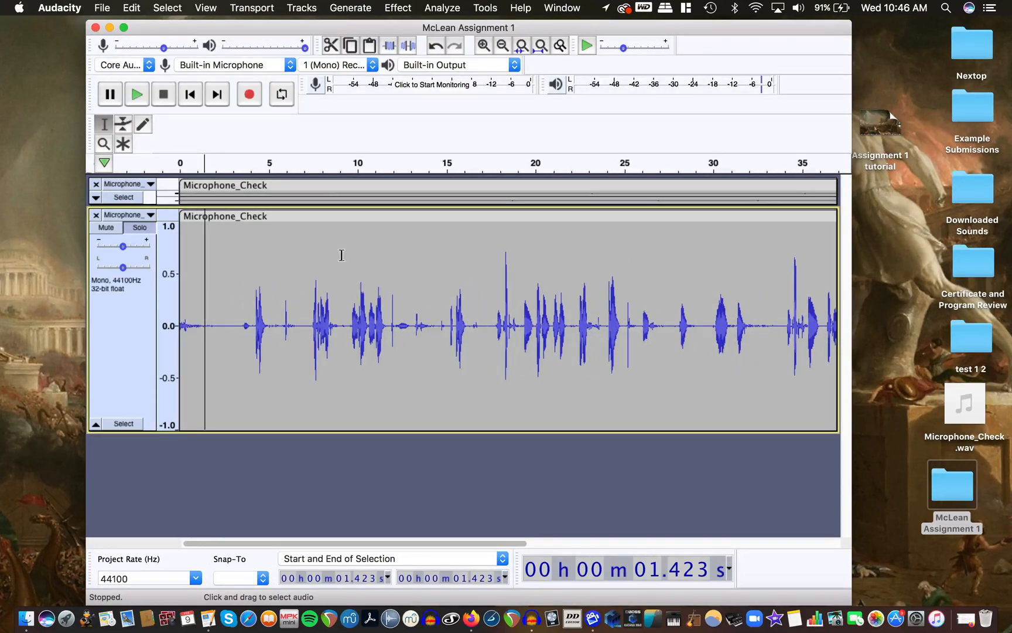
pyautogui.scroll(2, 346, 254)
pyautogui.hscroll(-3, 347, 255)
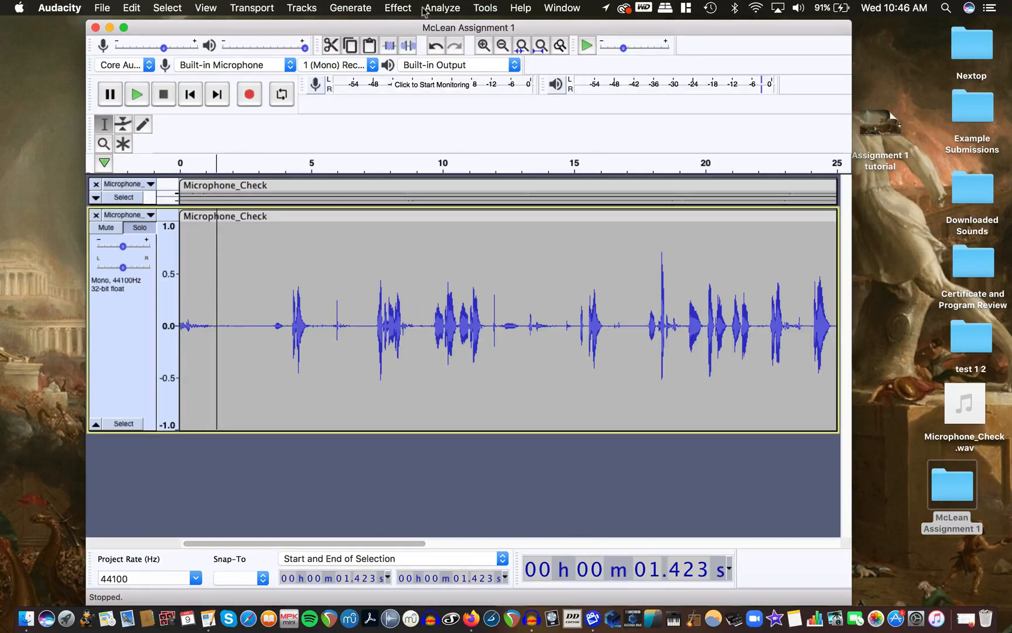
pyautogui.click(402, 8)
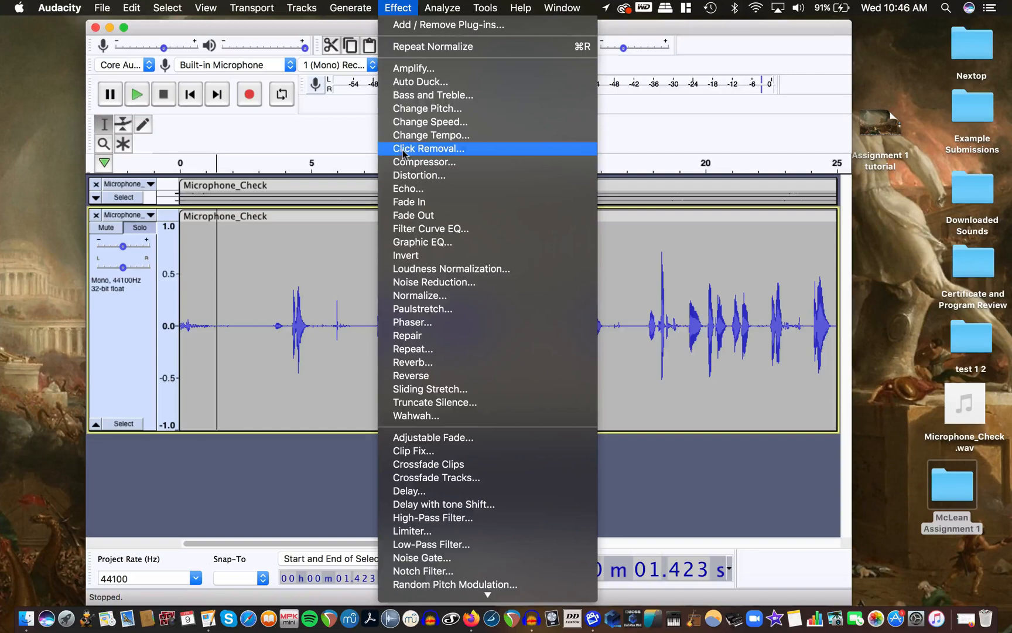
pyautogui.click(441, 282)
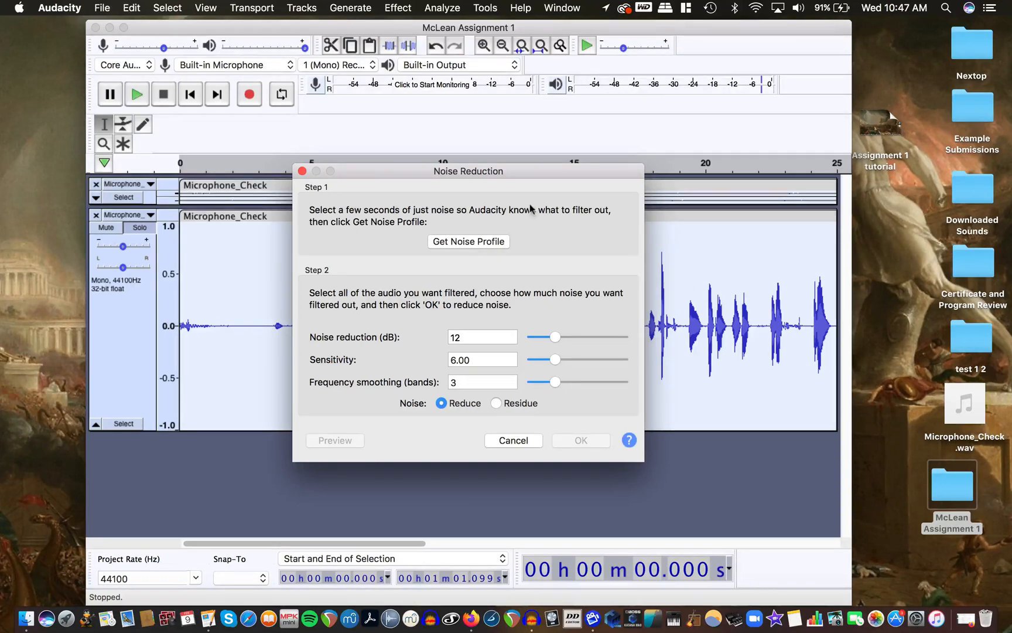
pyautogui.click(303, 171)
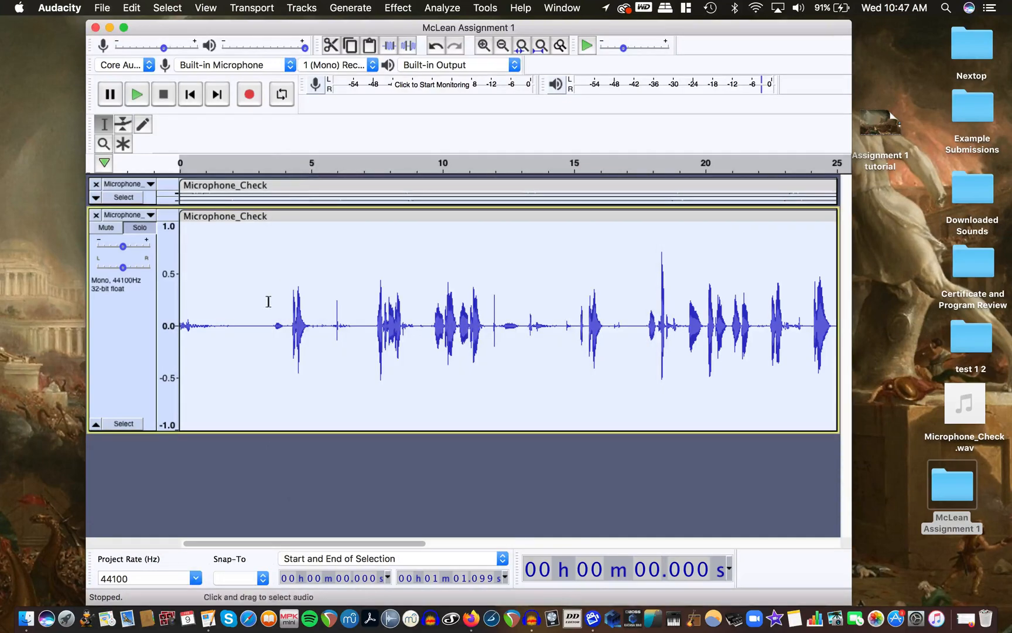
# Audition the quiet opening of the mono track from about 0.7 seconds and again from about 2.1 seconds.
pyautogui.scroll(5, 242, 321)
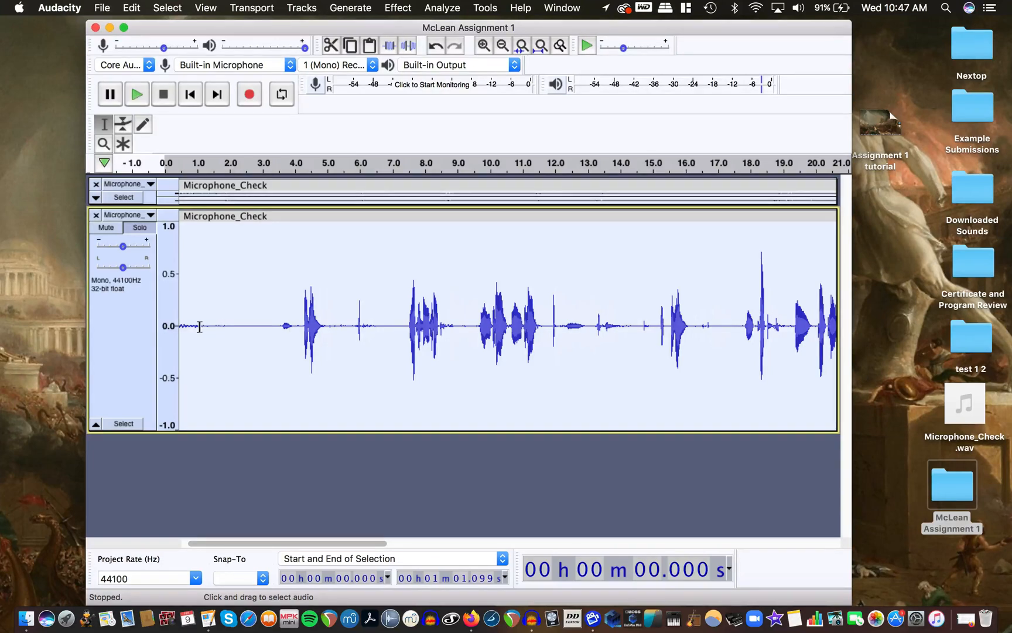
pyautogui.click(187, 327)
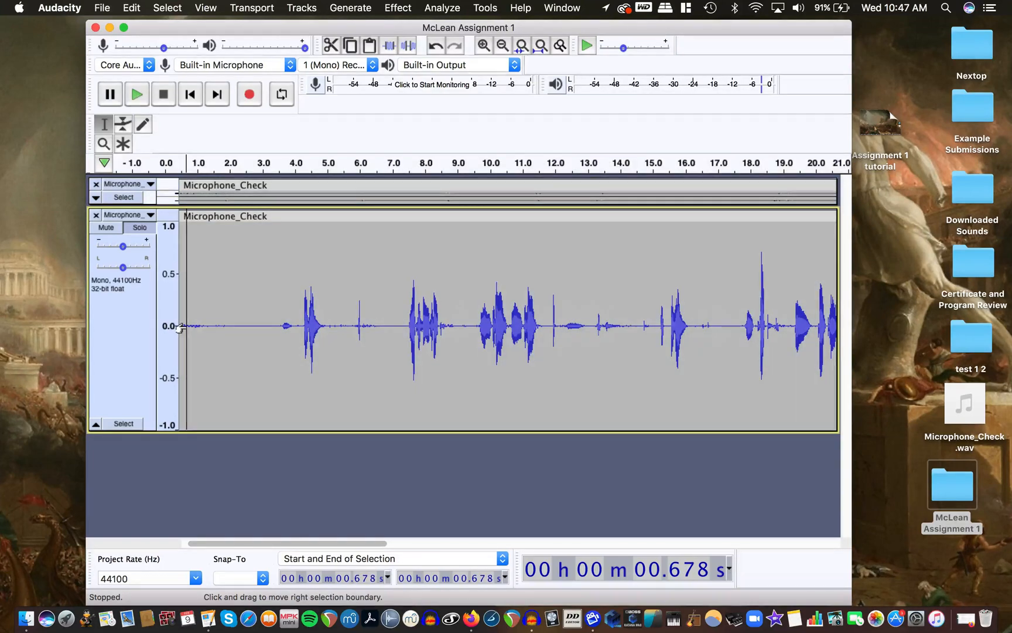
pyautogui.press('space')
pyautogui.press('space')
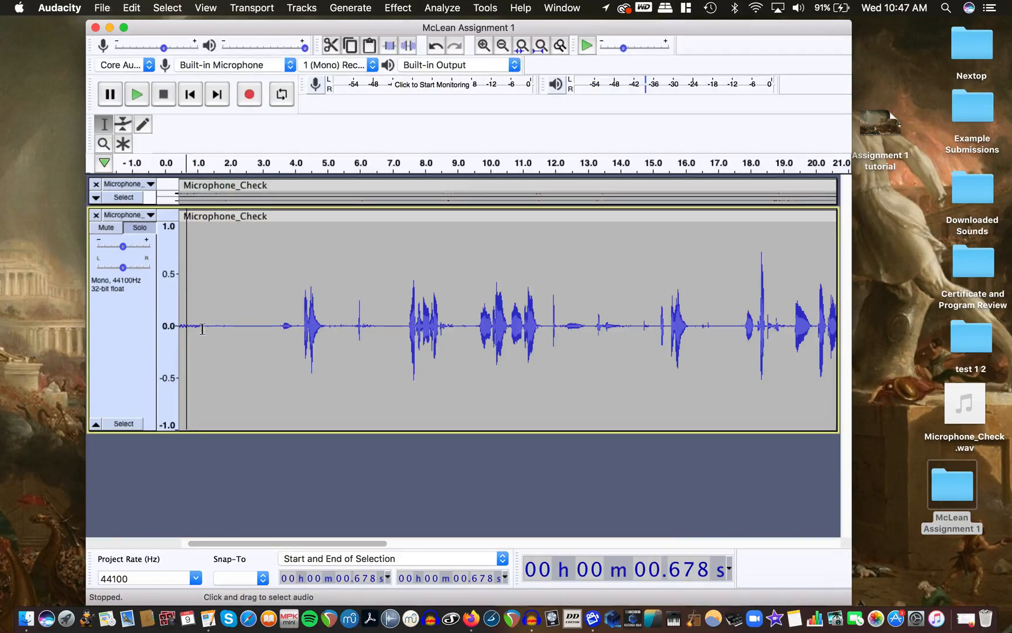
pyautogui.click(234, 329)
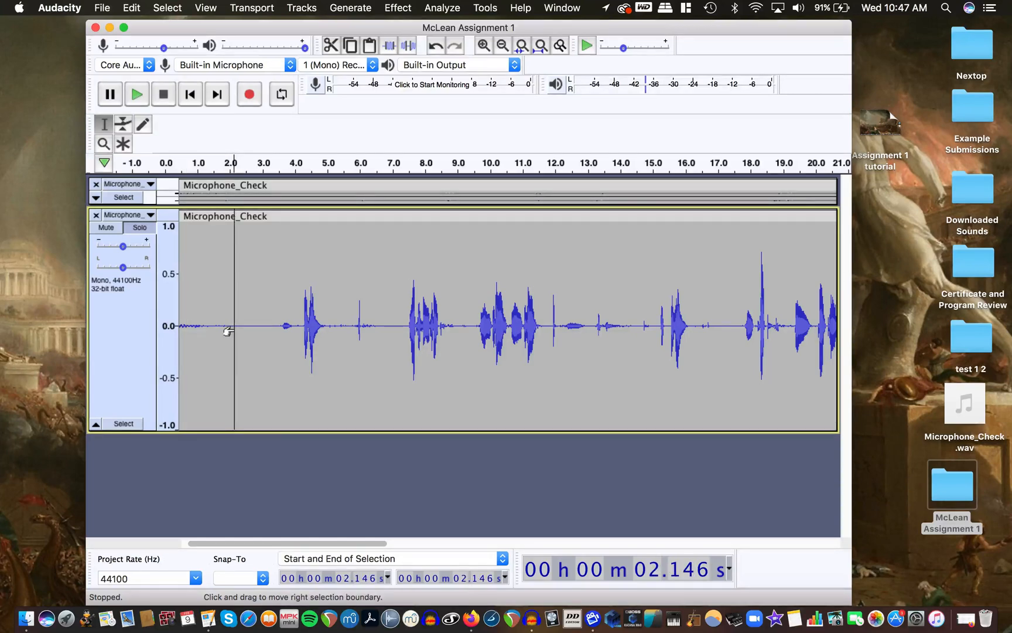
pyautogui.press('space')
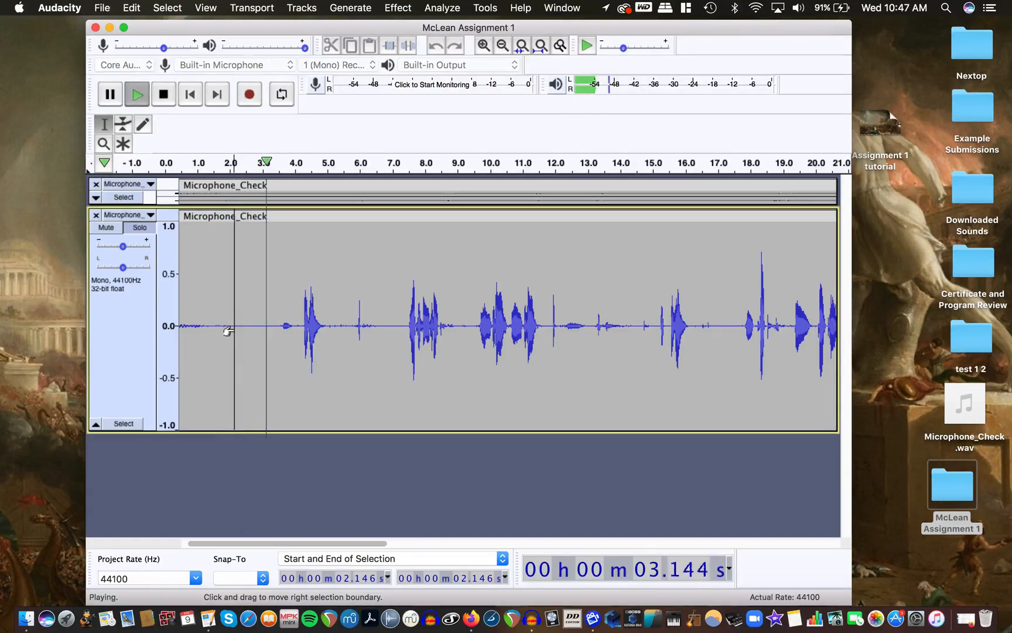
pyautogui.press('space')
# Capture a Noise Reduction profile from the silent stretch between about 2.1 and 3.4 seconds.
pyautogui.scroll(5, 228, 325)
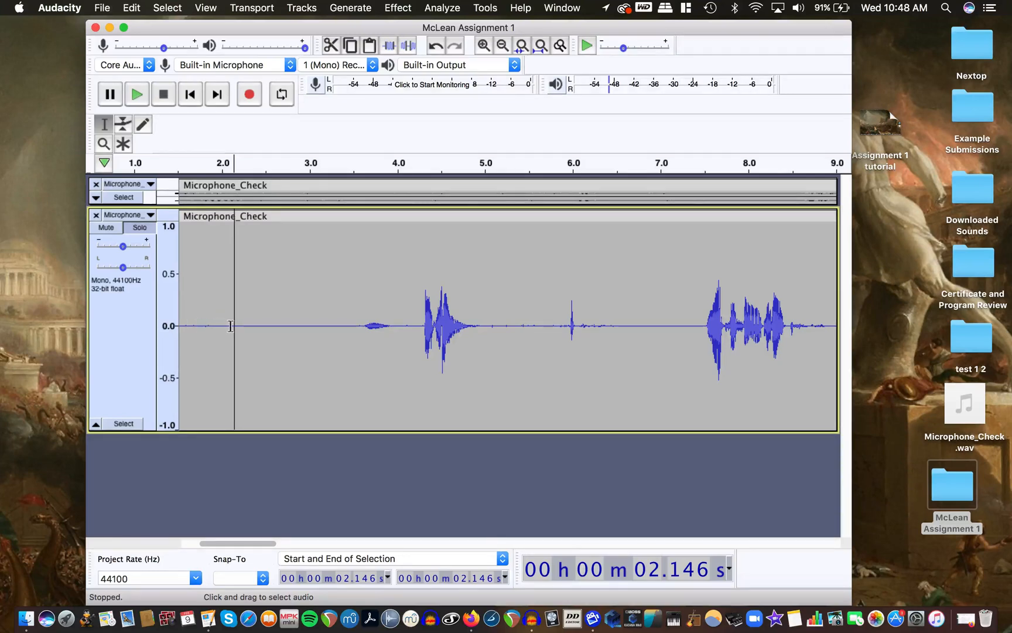
pyautogui.moveTo(231, 326); pyautogui.dragTo(340, 341)
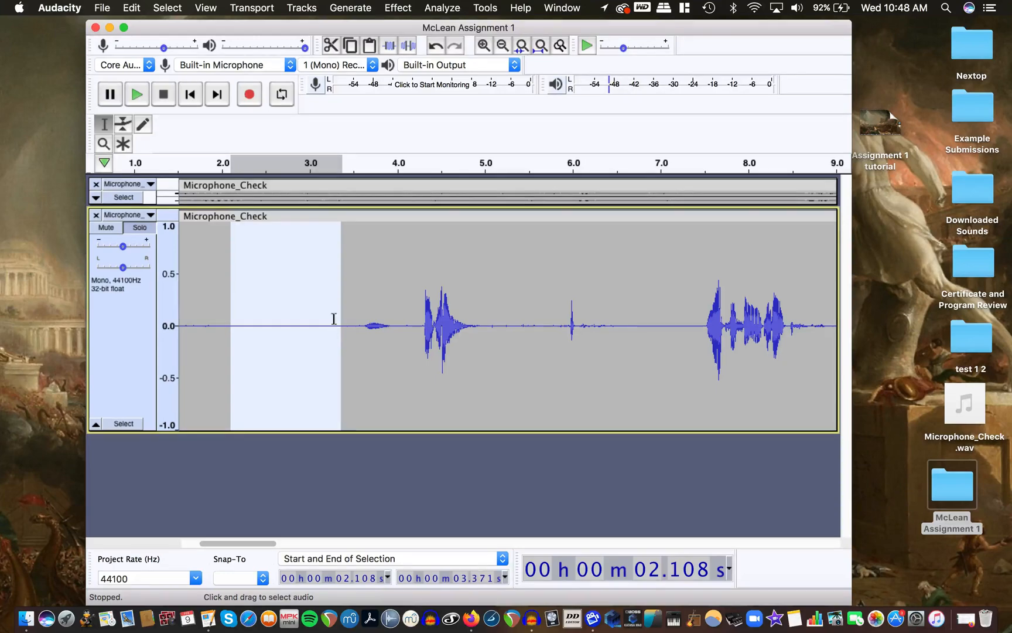
pyautogui.click(399, 8)
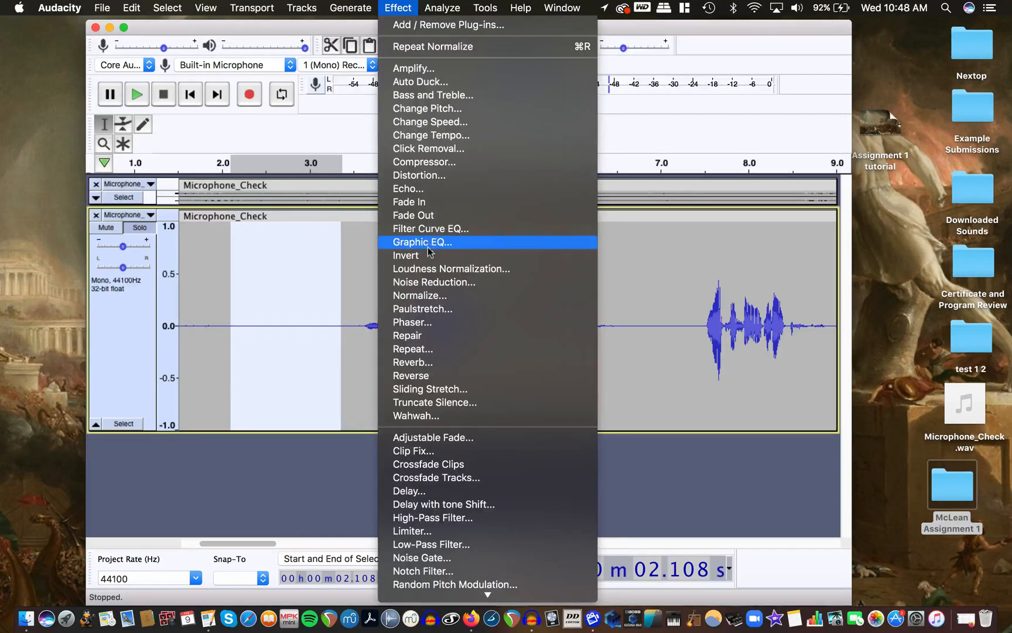
pyautogui.click(427, 283)
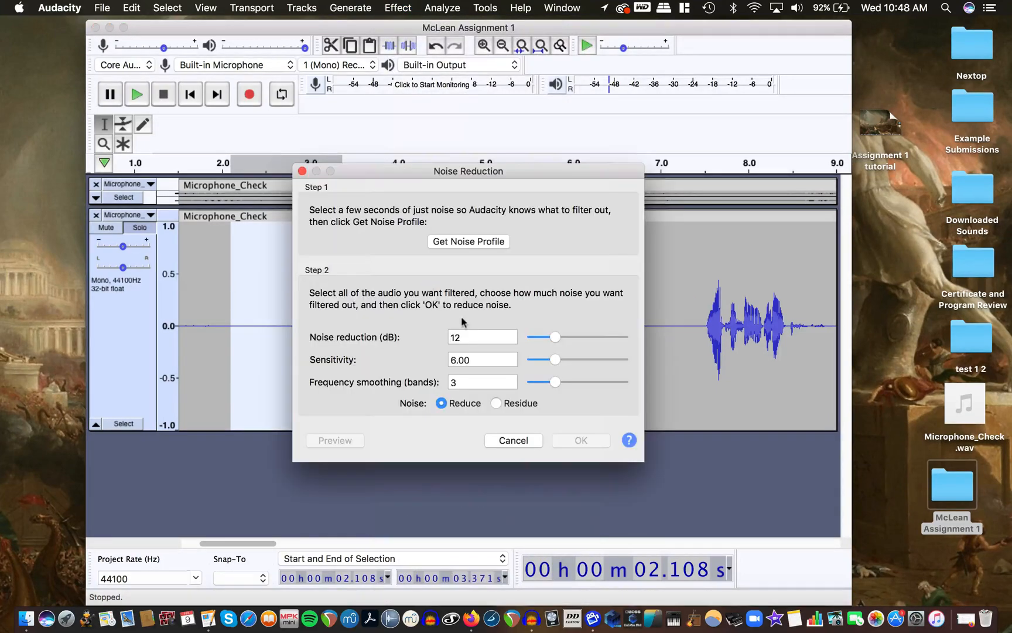
pyautogui.click(463, 242)
# Apply Noise Reduction to the mono track's entire audio with 12 dB reduction, sensitivity 6.00 and 3 frequency smoothing bands.
pyautogui.click(453, 261)
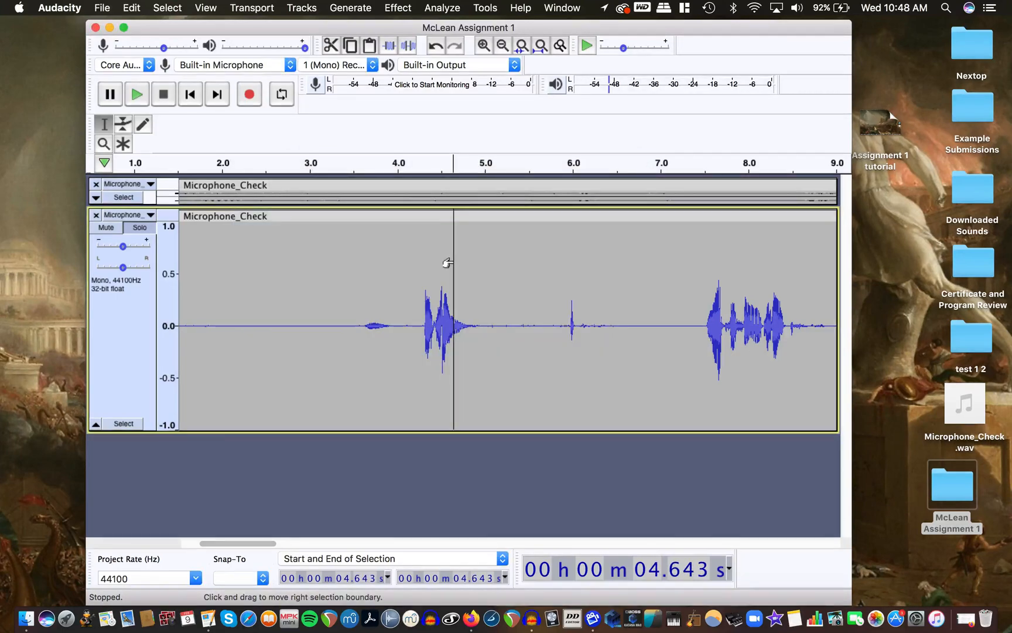
pyautogui.press('super+a')
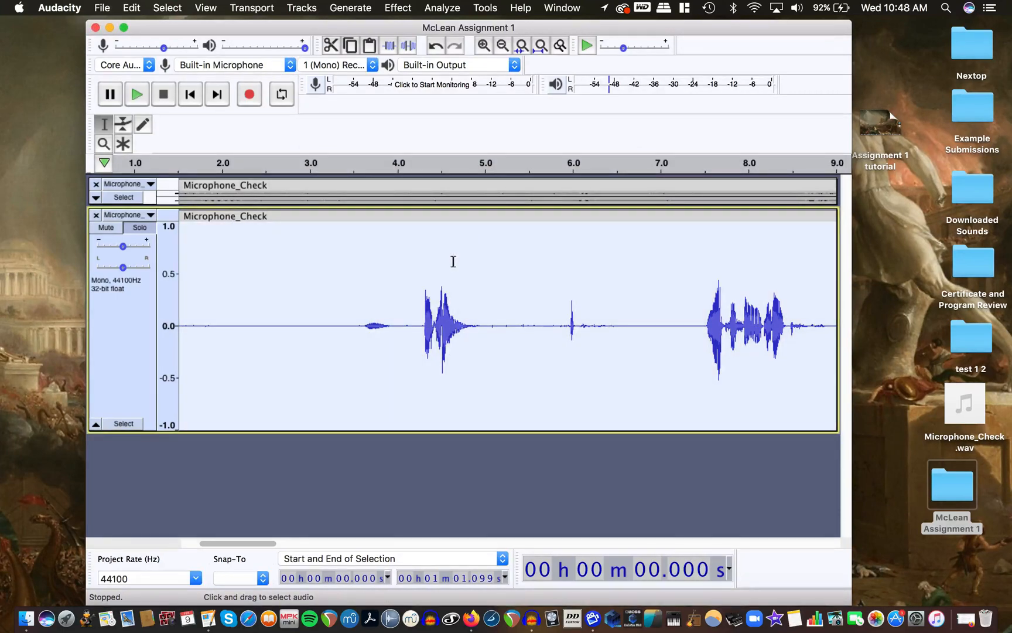
pyautogui.scroll(-5, 453, 261)
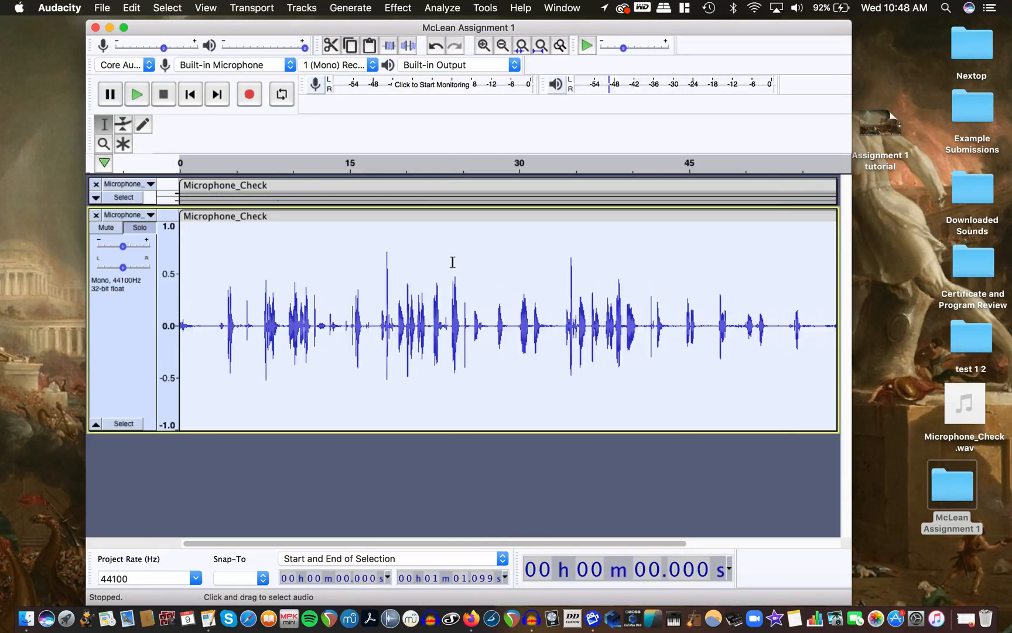
pyautogui.scroll(-1, 453, 262)
pyautogui.scroll(2, 453, 263)
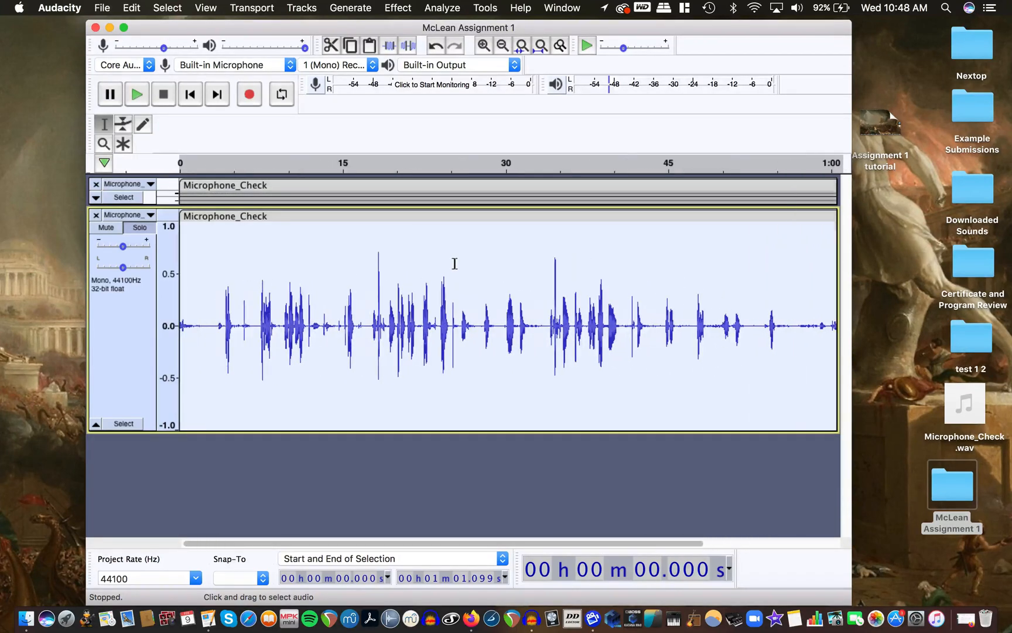
pyautogui.click(397, 7)
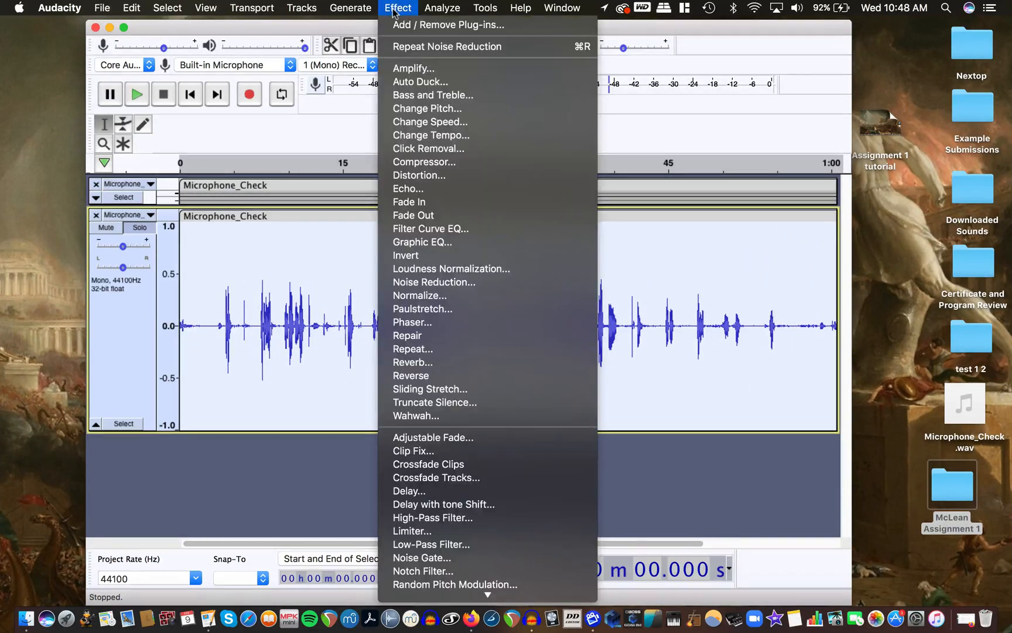
pyautogui.click(416, 283)
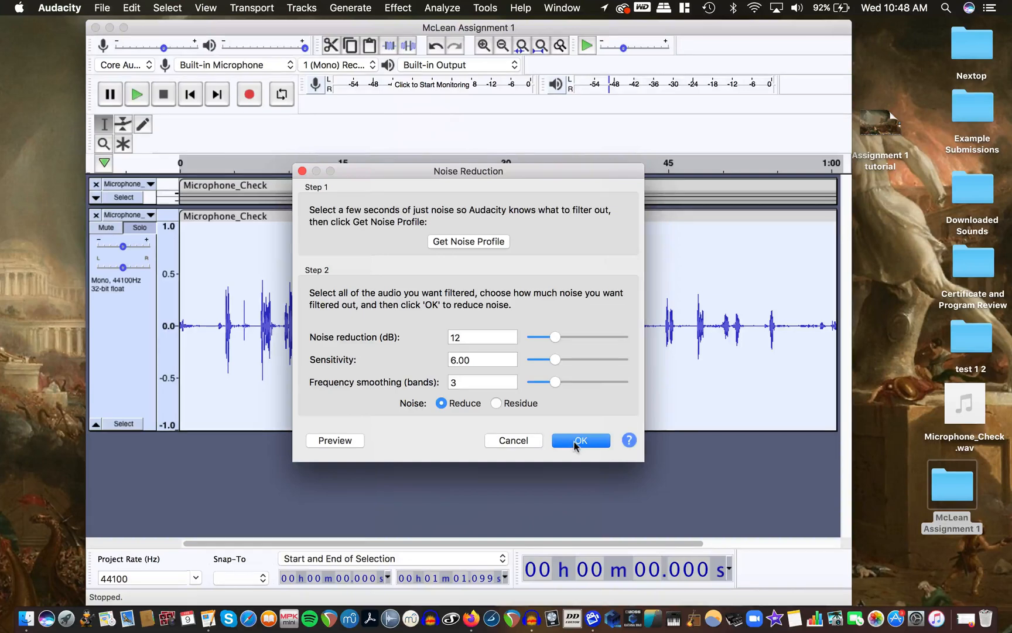
pyautogui.click(575, 446)
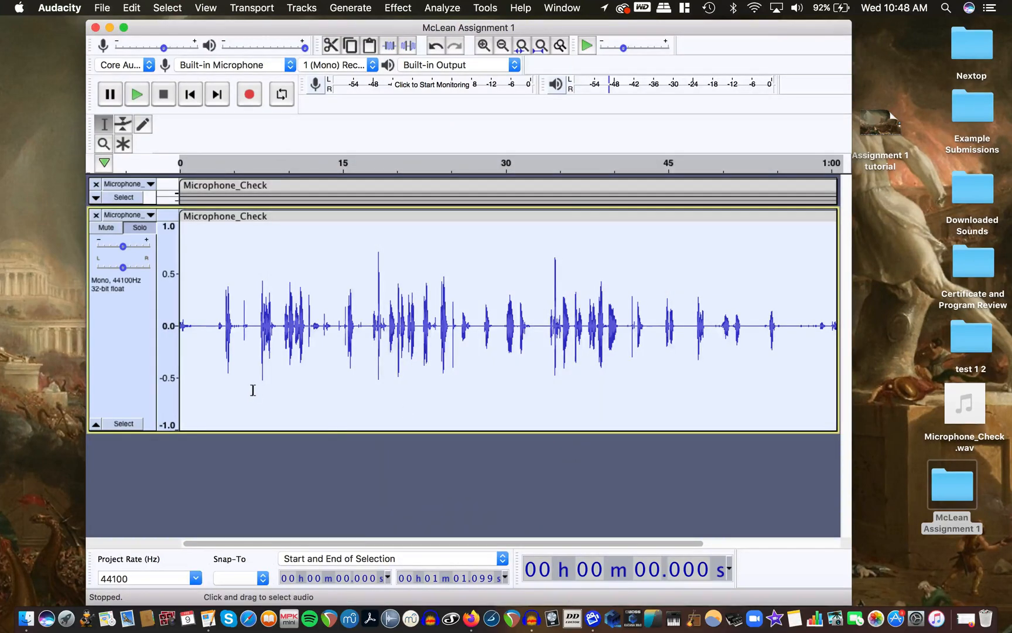
# Play the opening of the noise-reduced track, stop playback, and examine its waveform at several magnifications.
pyautogui.scroll(1, 253, 390)
pyautogui.hscroll(-1, 256, 390)
pyautogui.press('space')
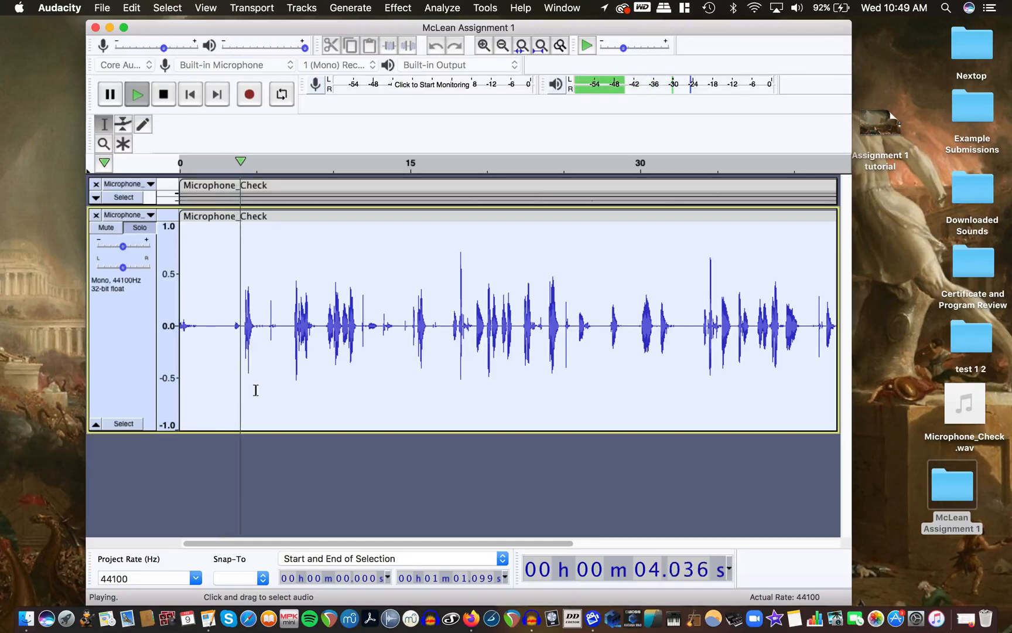
pyautogui.press('space')
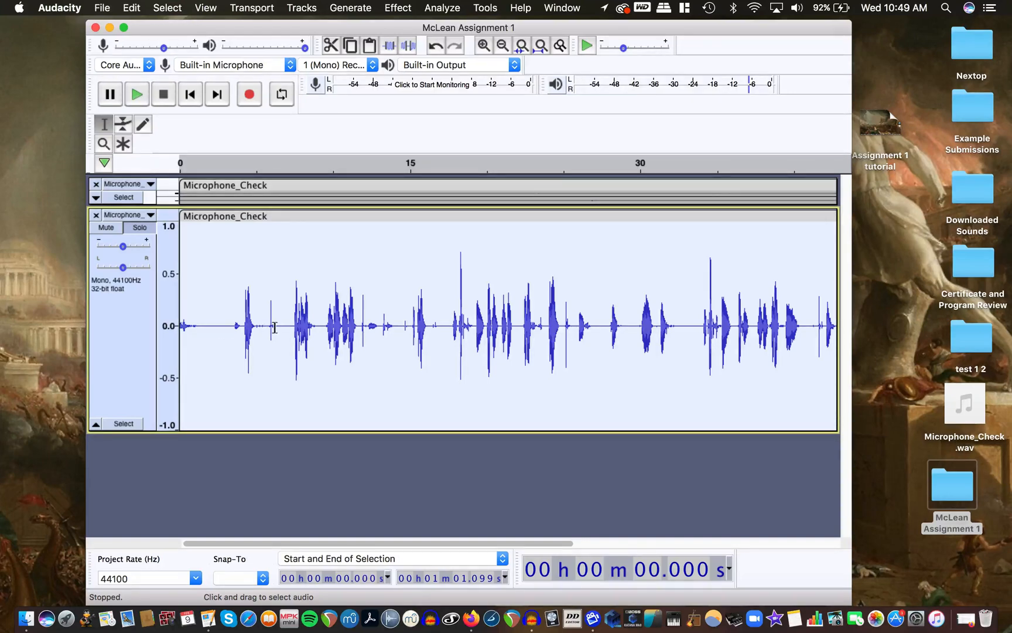
pyautogui.scroll(2, 275, 327)
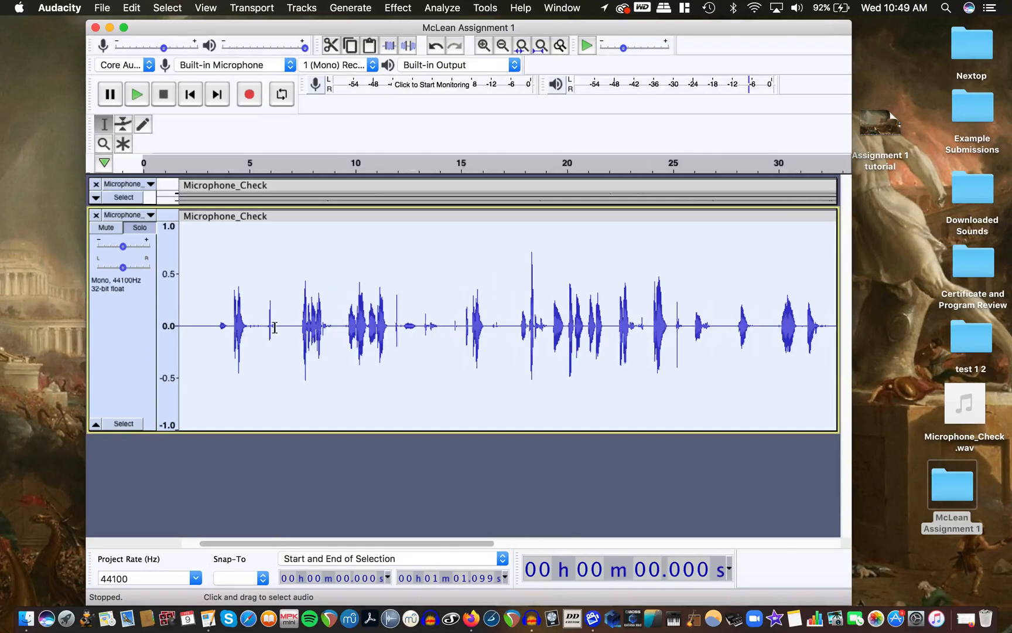
pyautogui.hscroll(-2, 274, 327)
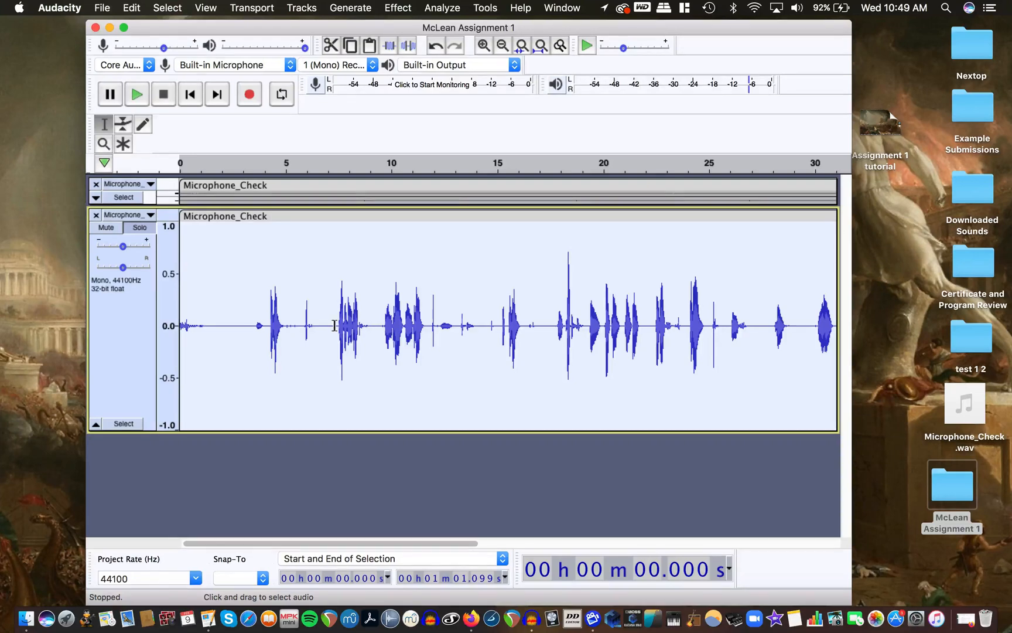
pyautogui.scroll(-4, 334, 325)
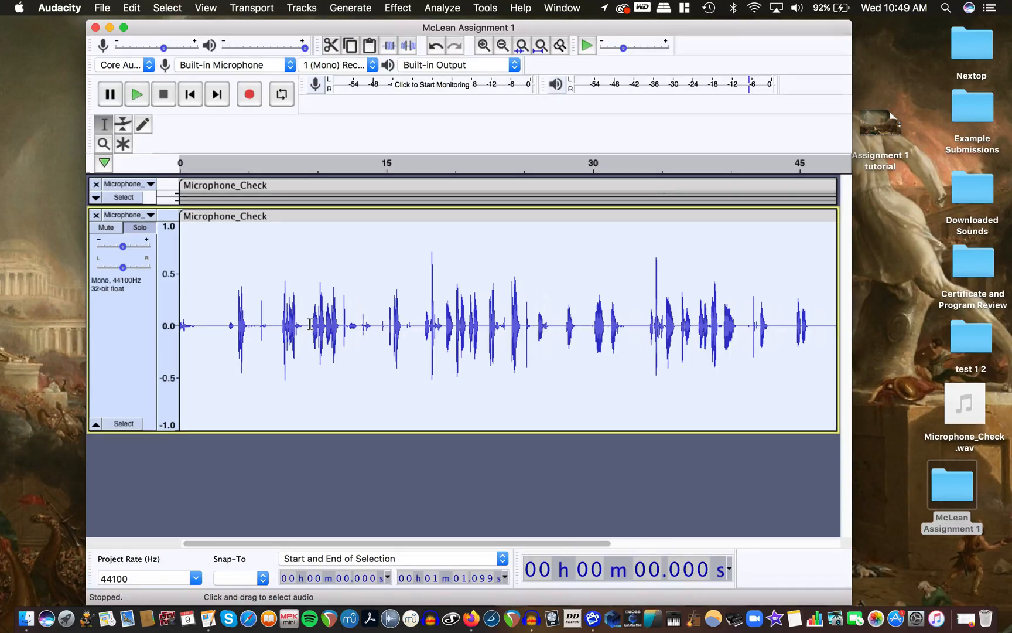
# Audition the mono track's phrase starting from about 7.2 seconds and stop playback once it has been heard.
pyautogui.click(279, 325)
pyautogui.scroll(3, 273, 326)
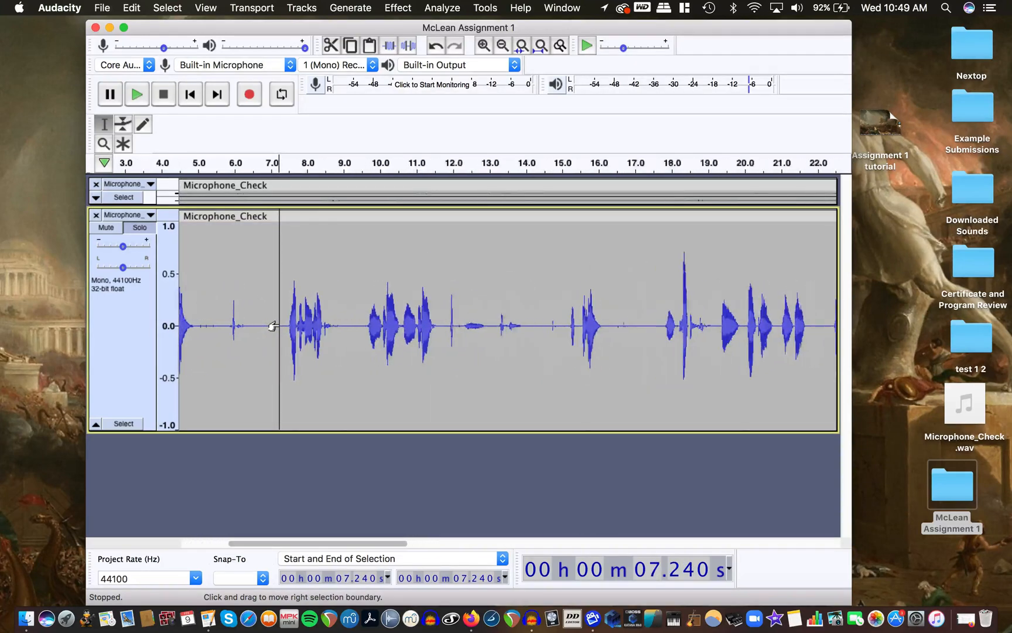
pyautogui.scroll(1, 273, 326)
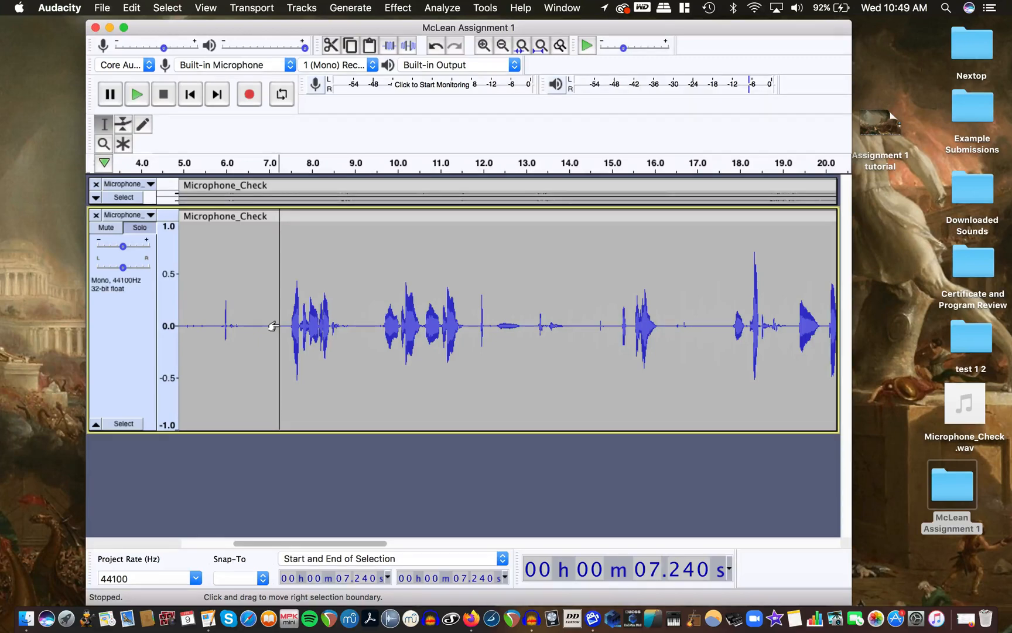
pyautogui.press('space')
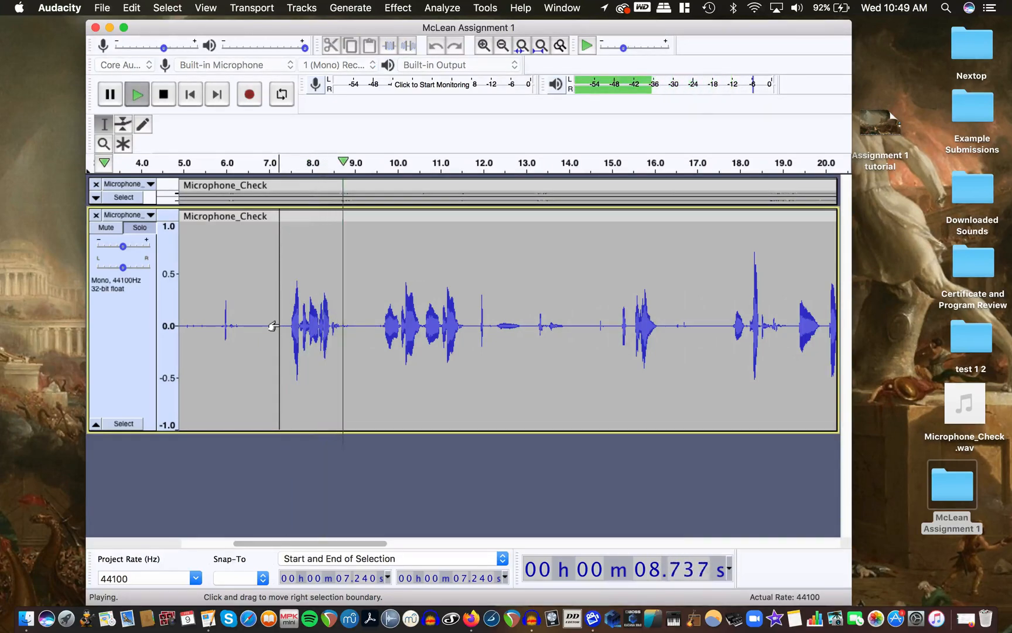
pyautogui.press('space')
# Duplicate the phrase between about 7.36 and 8.93 seconds of the mono track onto a new track.
pyautogui.moveTo(284, 324); pyautogui.dragTo(351, 341)
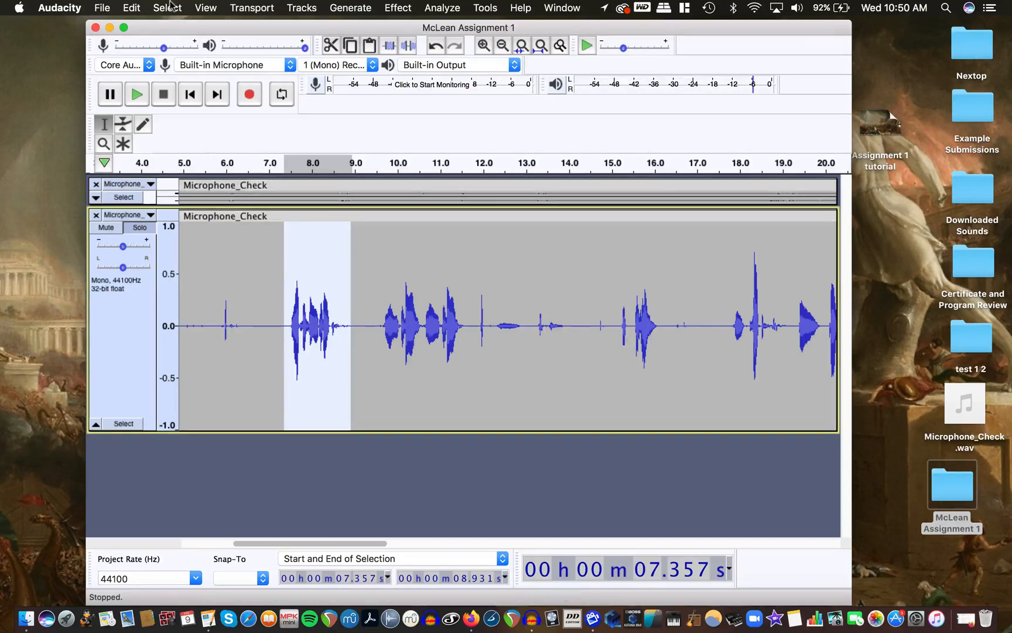
pyautogui.click(130, 8)
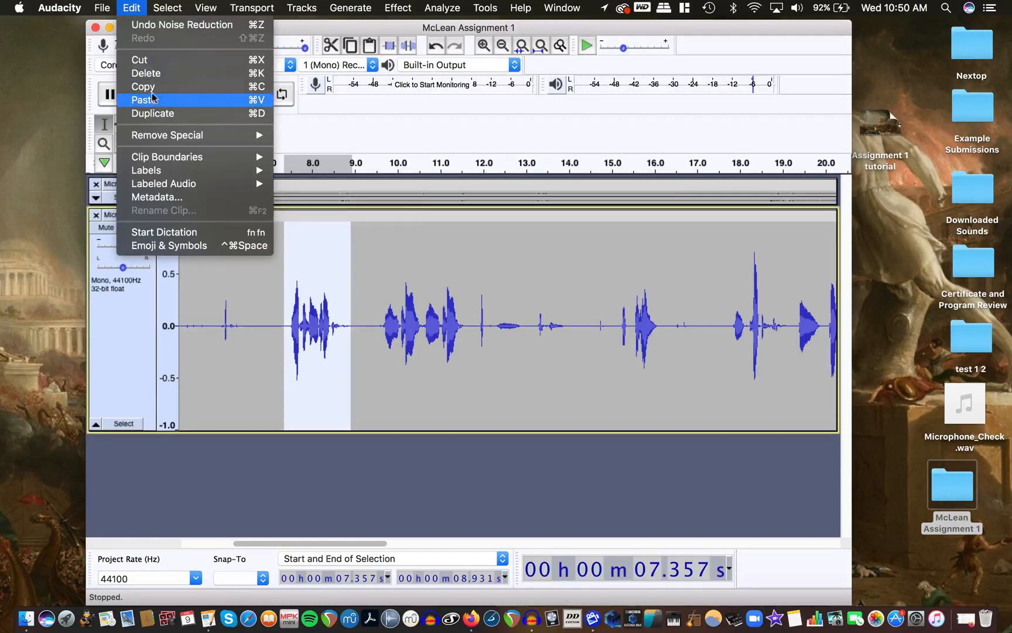
pyautogui.moveTo(212, 158)
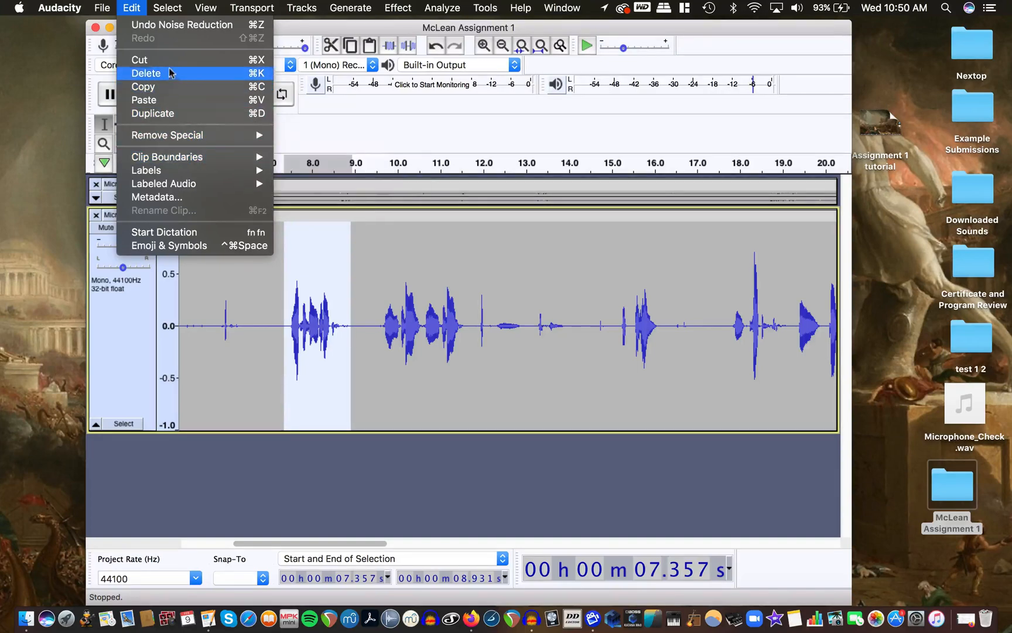
pyautogui.click(131, 7)
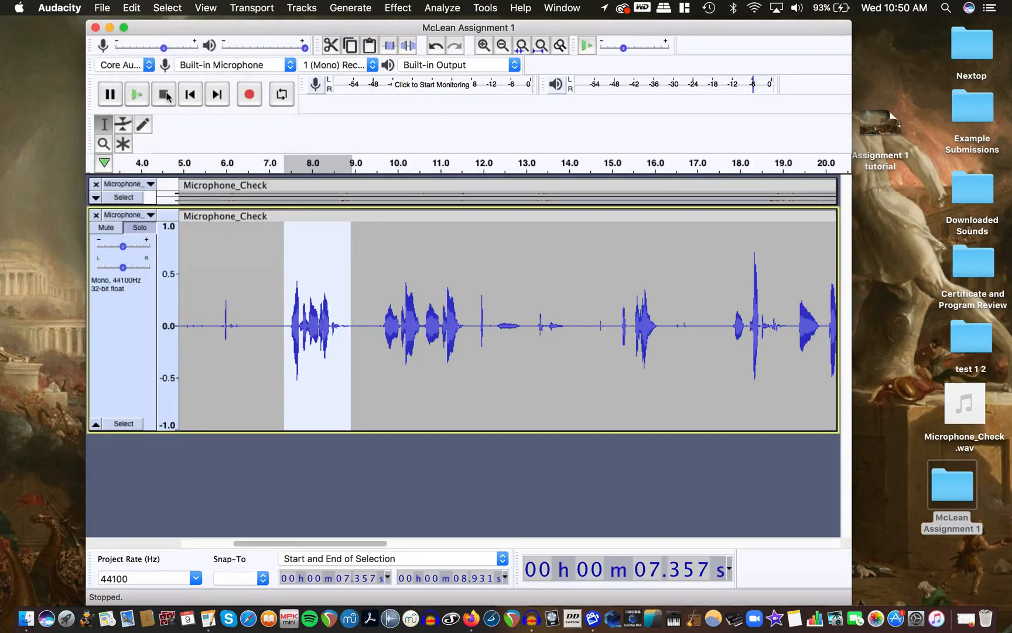
pyautogui.press('super+d')
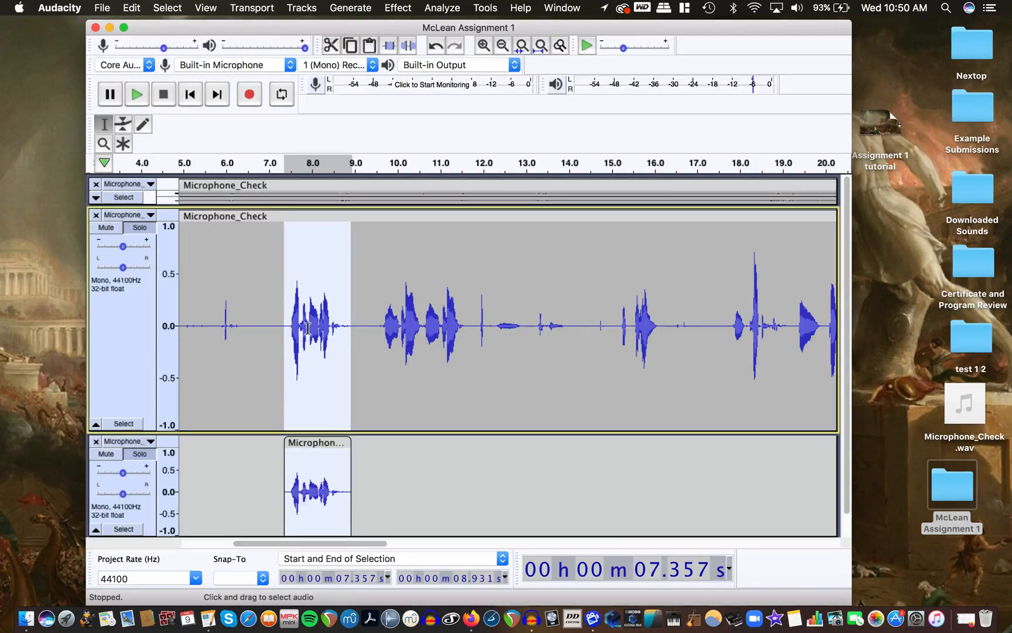
# Audition the following phrase of the mono track from about 9.6 seconds, then stop playback.
pyautogui.scroll(-1, 308, 330)
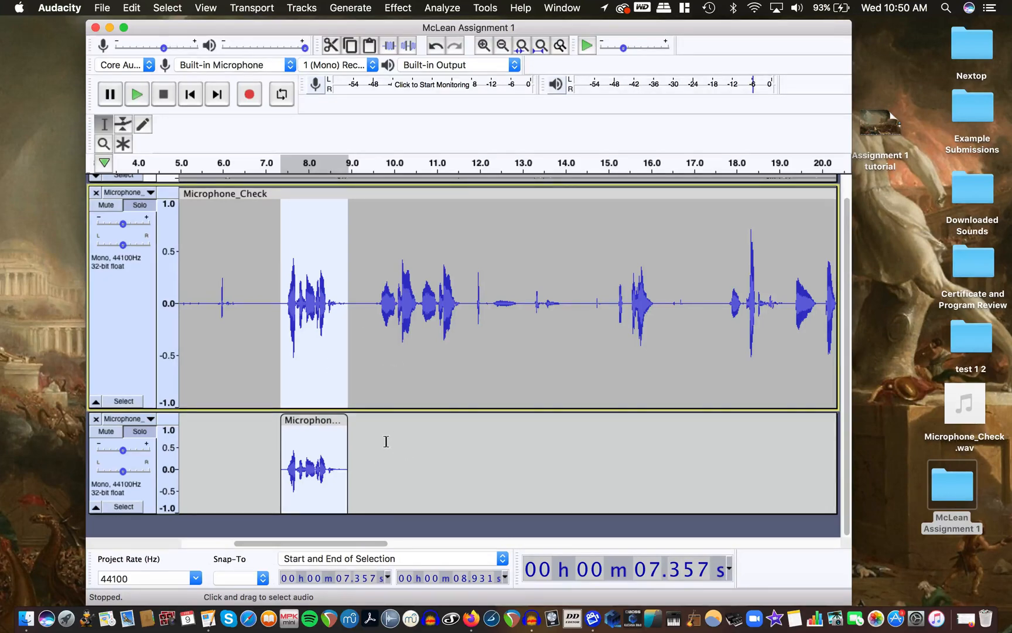
pyautogui.click(375, 305)
pyautogui.press('space')
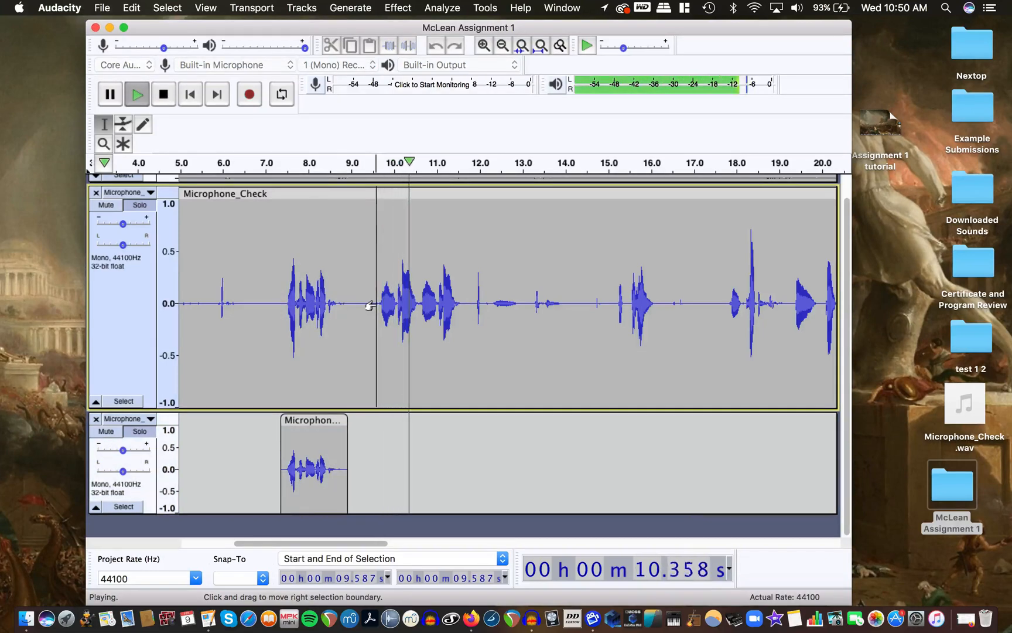
pyautogui.press('space')
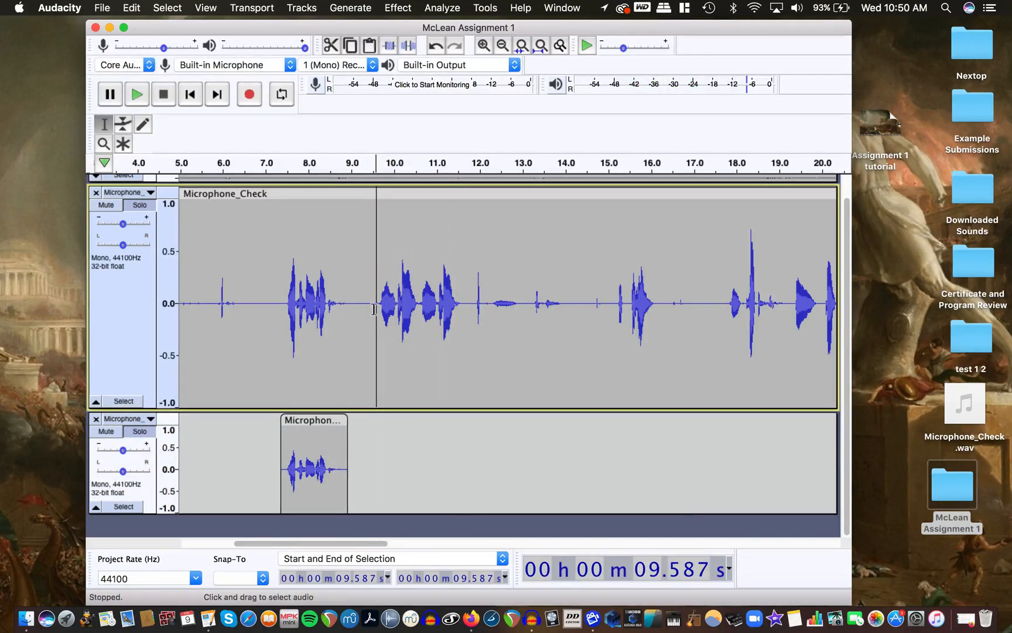
# Copy the phrase between about 9.64 and 11.61 seconds and paste it into the new phrase track at about 9.63 seconds.
pyautogui.scroll(5, 375, 309)
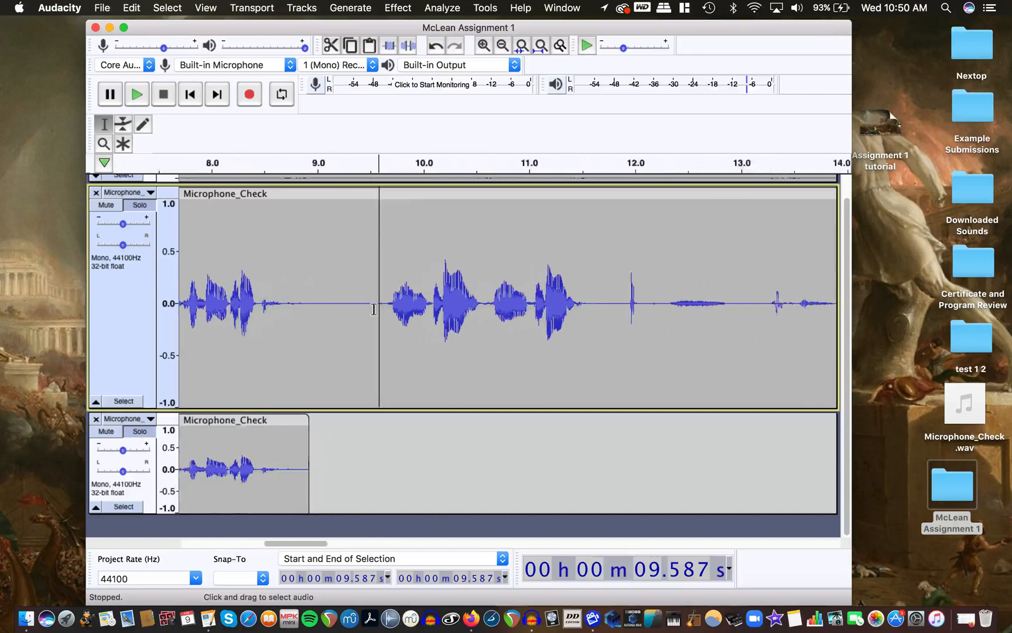
pyautogui.moveTo(385, 305); pyautogui.dragTo(610, 316)
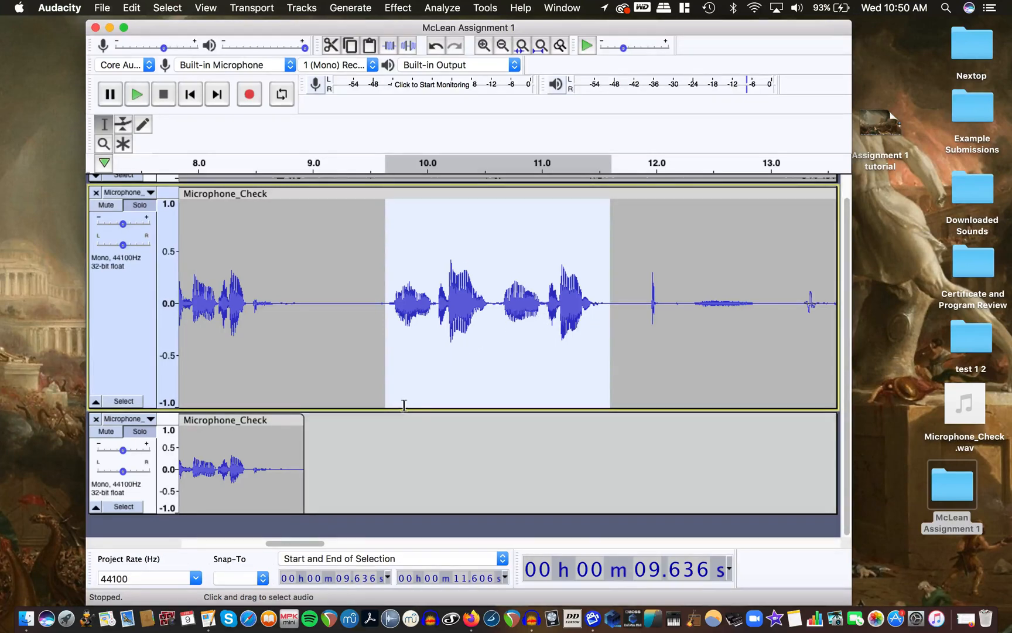
pyautogui.click(127, 8)
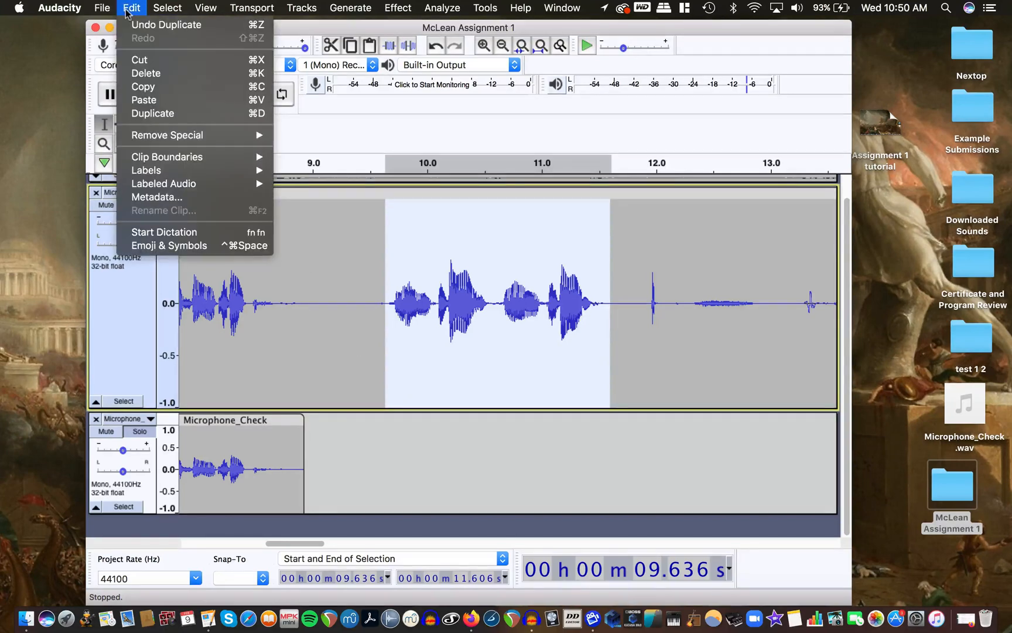
pyautogui.click(127, 12)
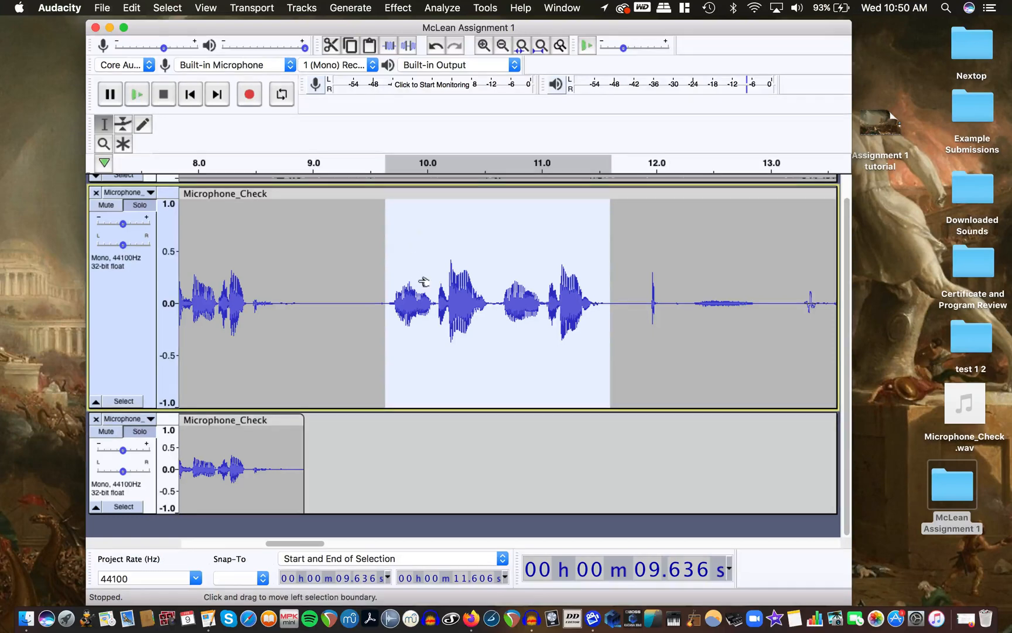
pyautogui.click(383, 442)
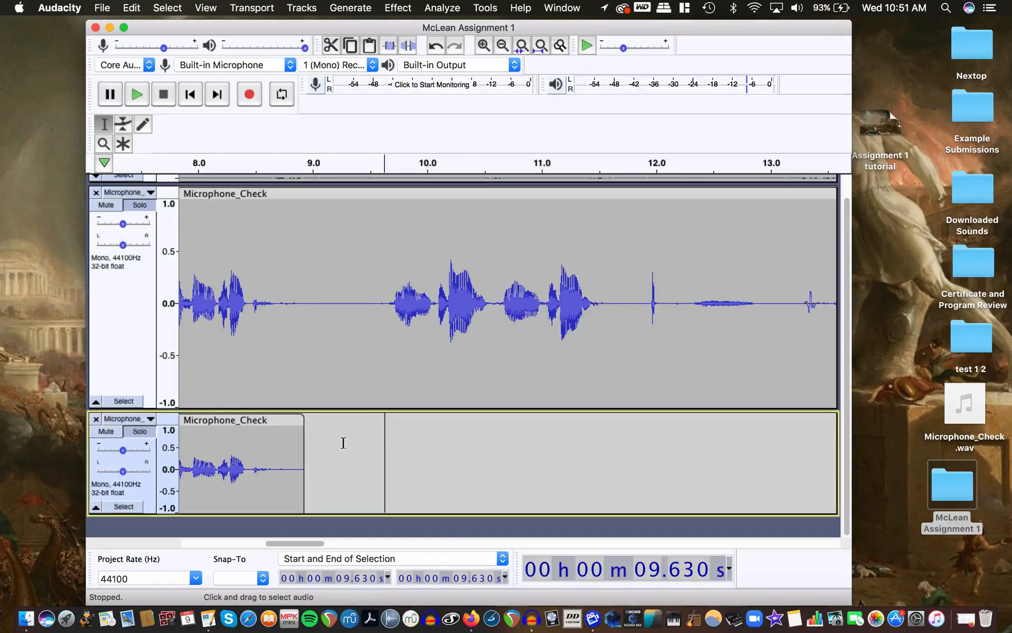
pyautogui.press('super+v')
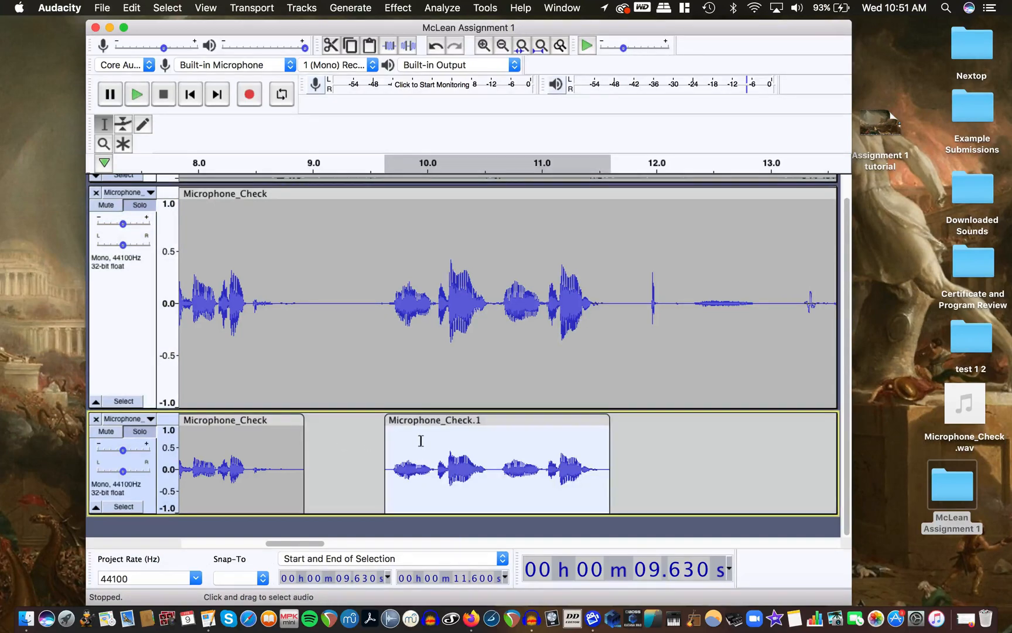
# Examine the rest of the mono track's waveform, up to about 30 seconds, for further phrases to extract.
pyautogui.hscroll(5, 420, 441)
pyautogui.scroll(-1, 420, 441)
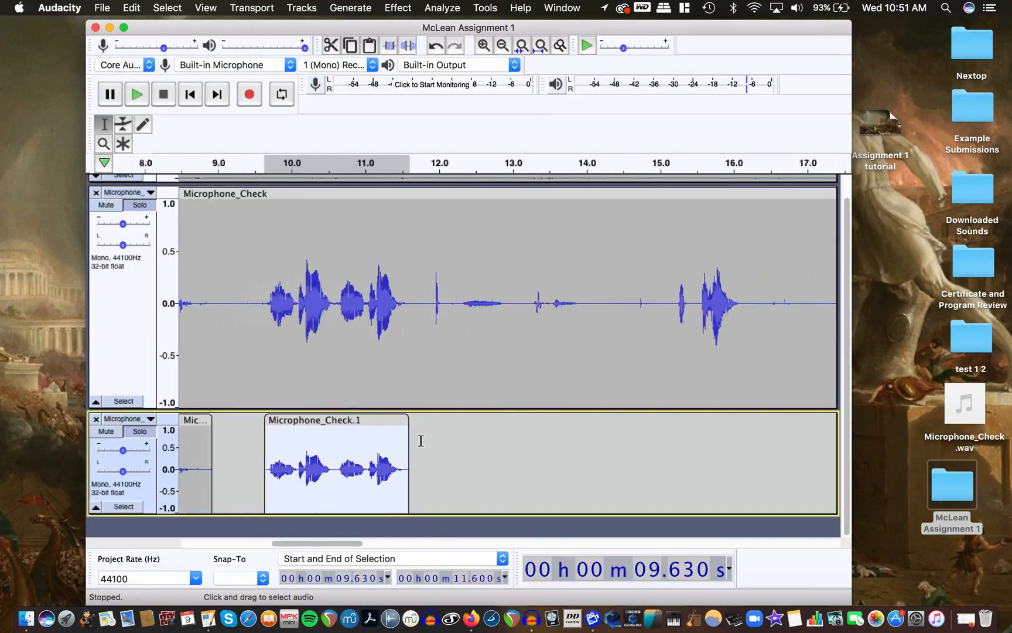
pyautogui.scroll(-2, 420, 441)
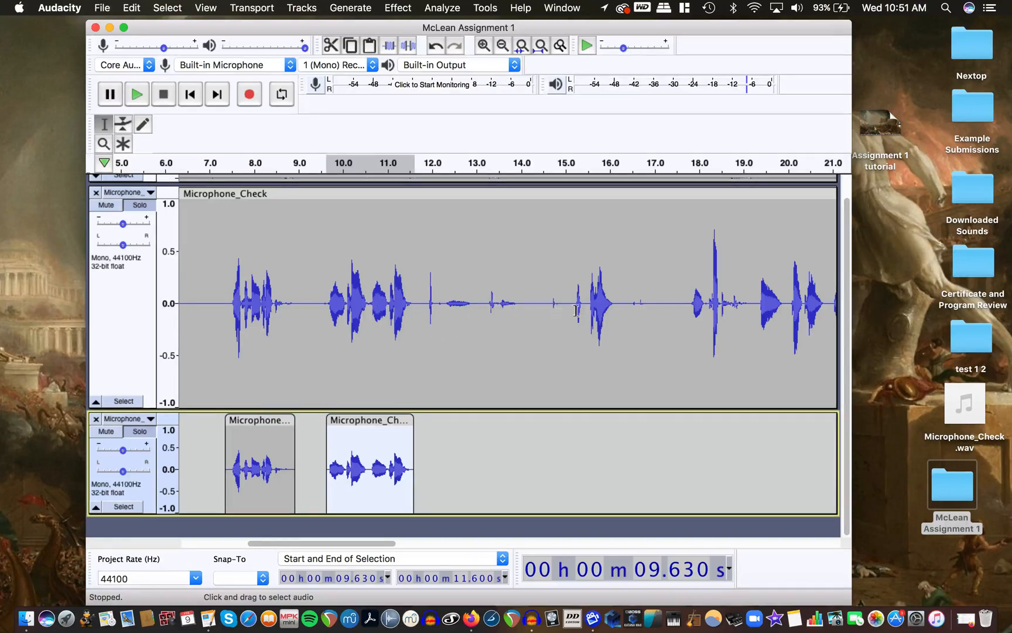
pyautogui.hscroll(3, 606, 301)
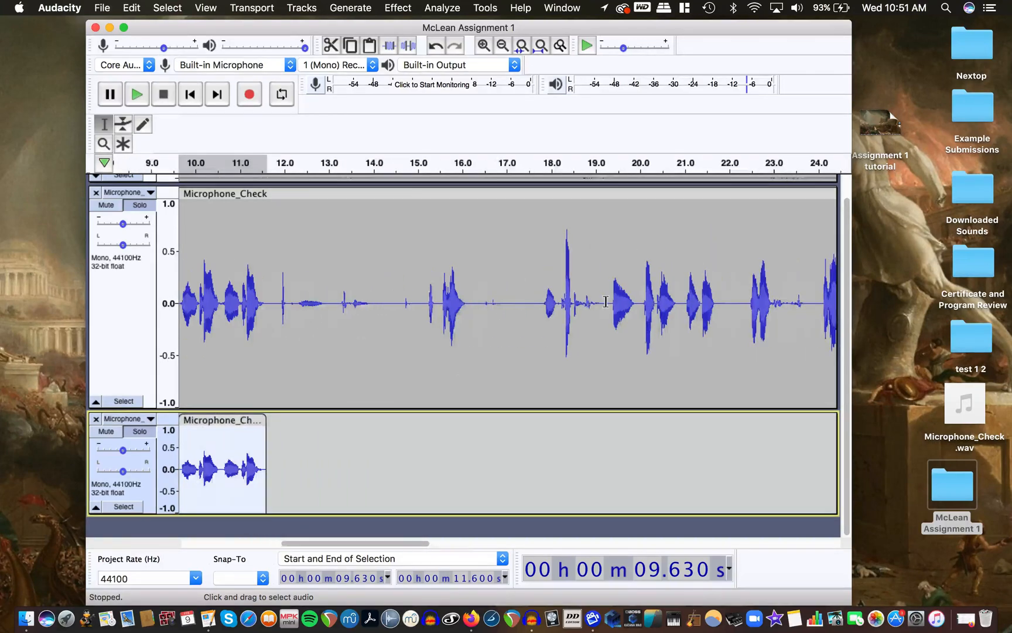
pyautogui.hscroll(5, 605, 302)
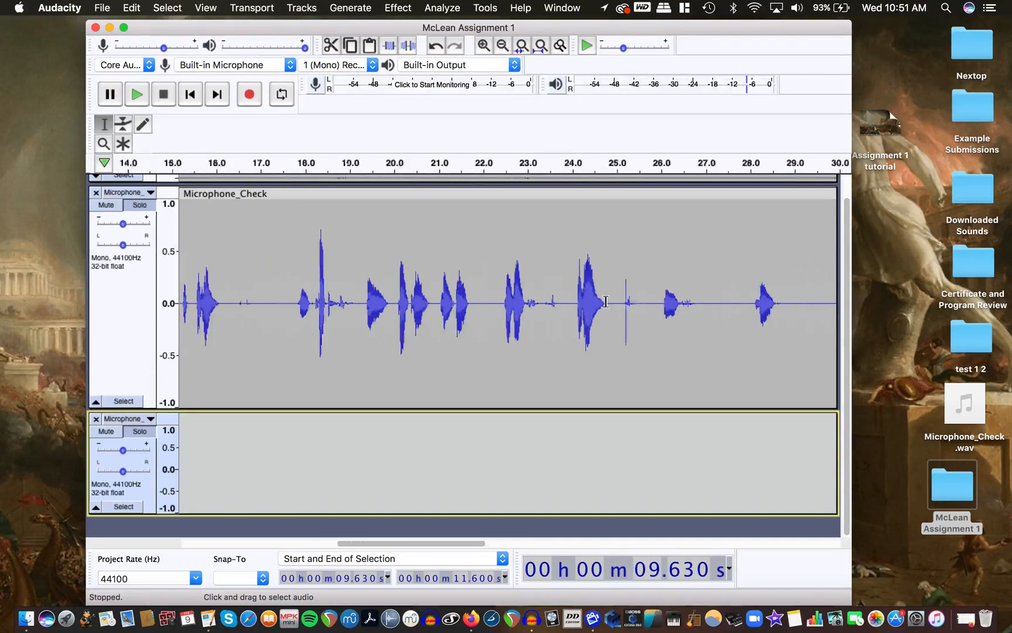
pyautogui.hscroll(-6, 606, 301)
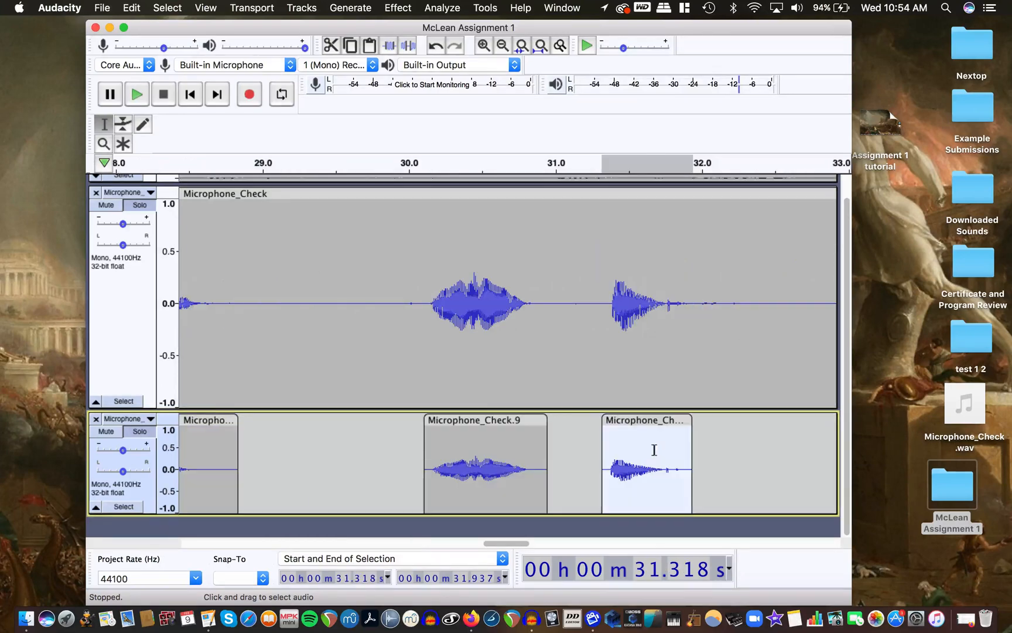
# Examine the extracted phrase clips between about 7 and 32 seconds against the source waveform at several magnifications.
pyautogui.hscroll(-10, 628, 446)
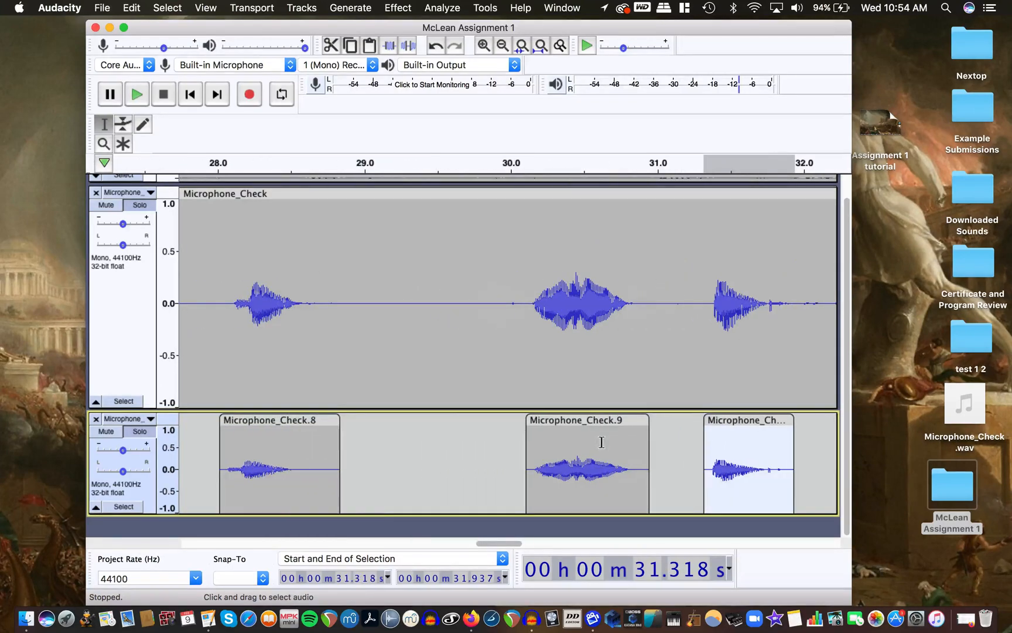
pyautogui.hscroll(-10, 601, 442)
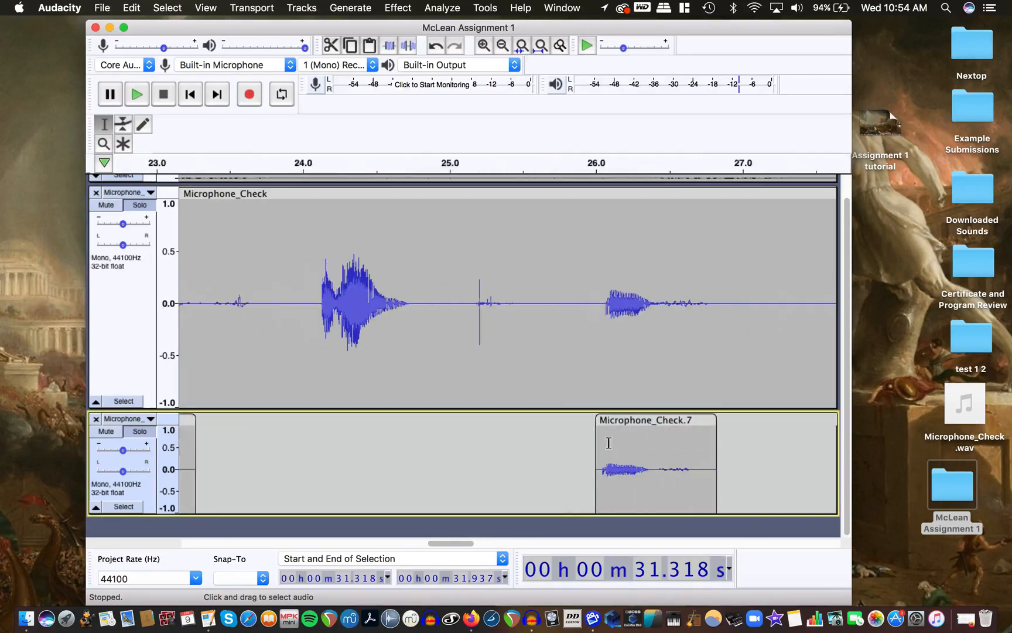
pyautogui.keyDown('ctrl'); pyautogui.scroll(-1, 609, 442); pyautogui.keyUp('ctrl')
pyautogui.keyDown('ctrl'); pyautogui.scroll(-1, 608, 442); pyautogui.keyUp('ctrl')
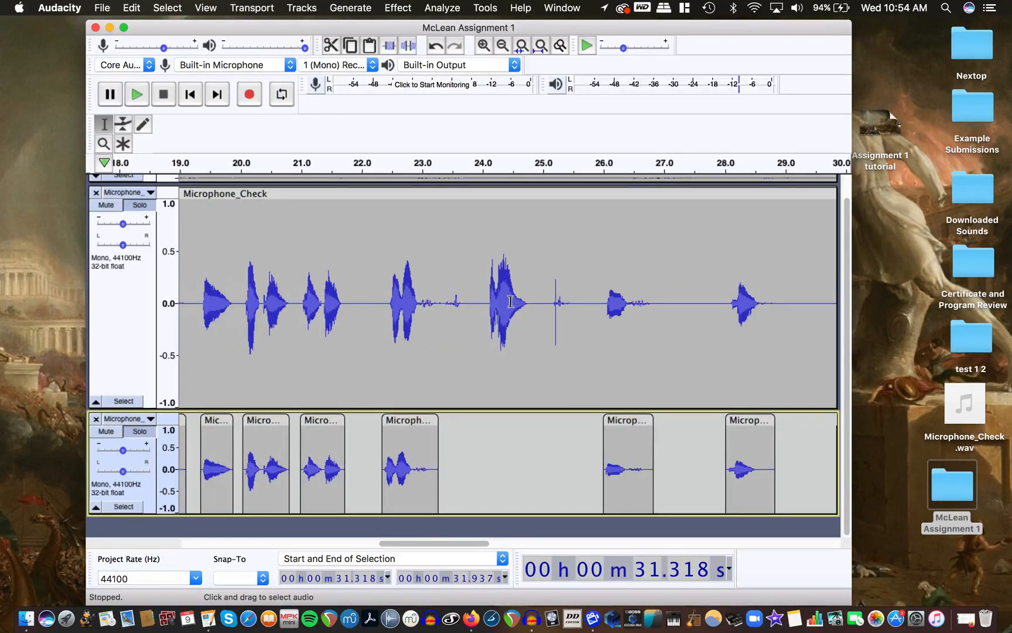
pyautogui.keyDown('ctrl'); pyautogui.scroll(-2, 509, 309); pyautogui.keyUp('ctrl')
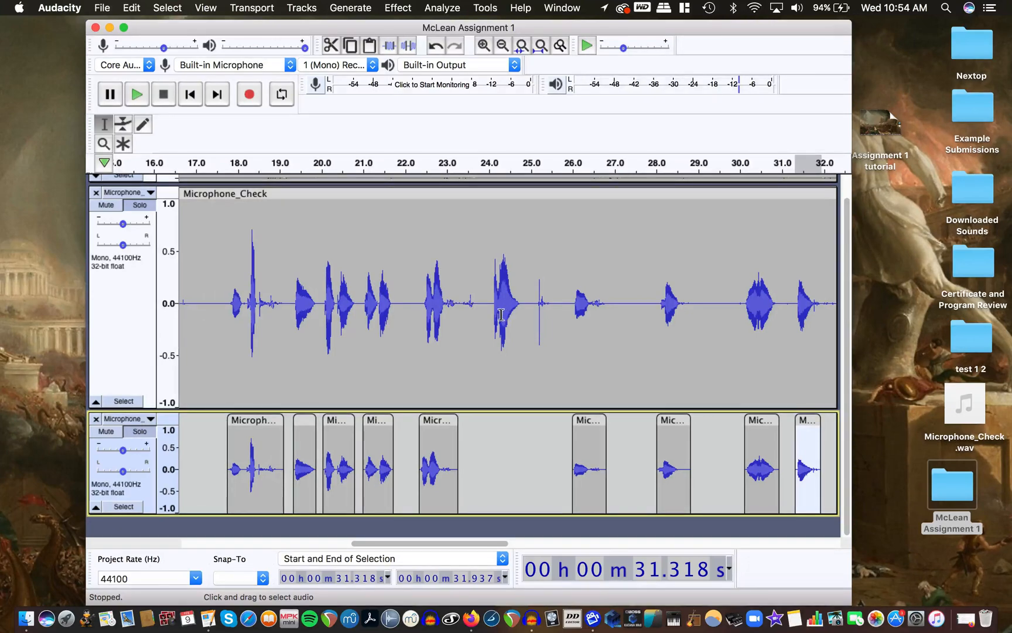
pyautogui.keyDown('ctrl'); pyautogui.scroll(-2, 501, 314); pyautogui.keyUp('ctrl')
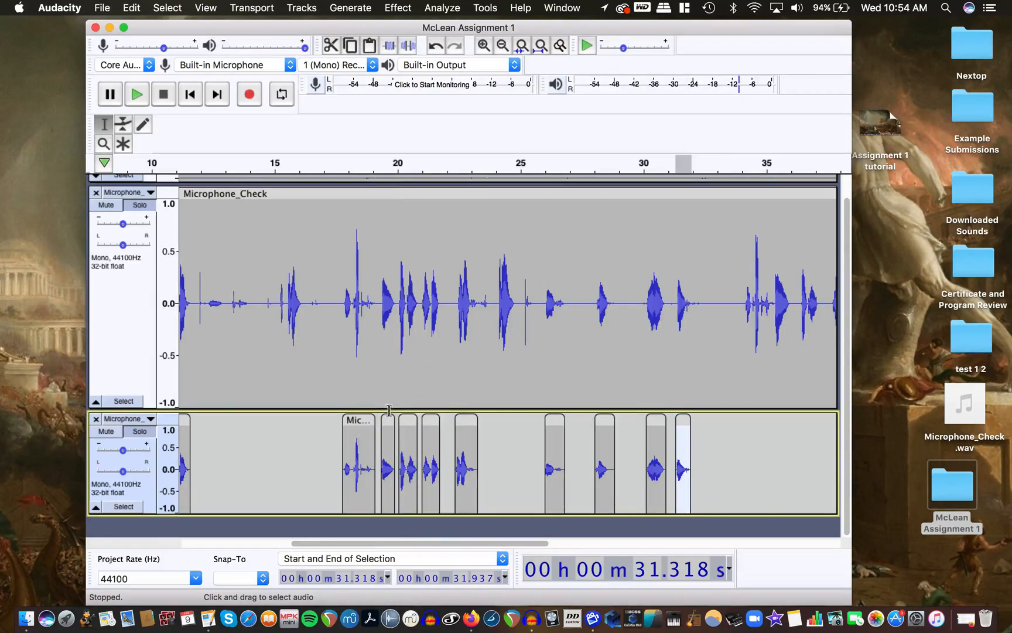
pyautogui.scroll(3, 346, 447)
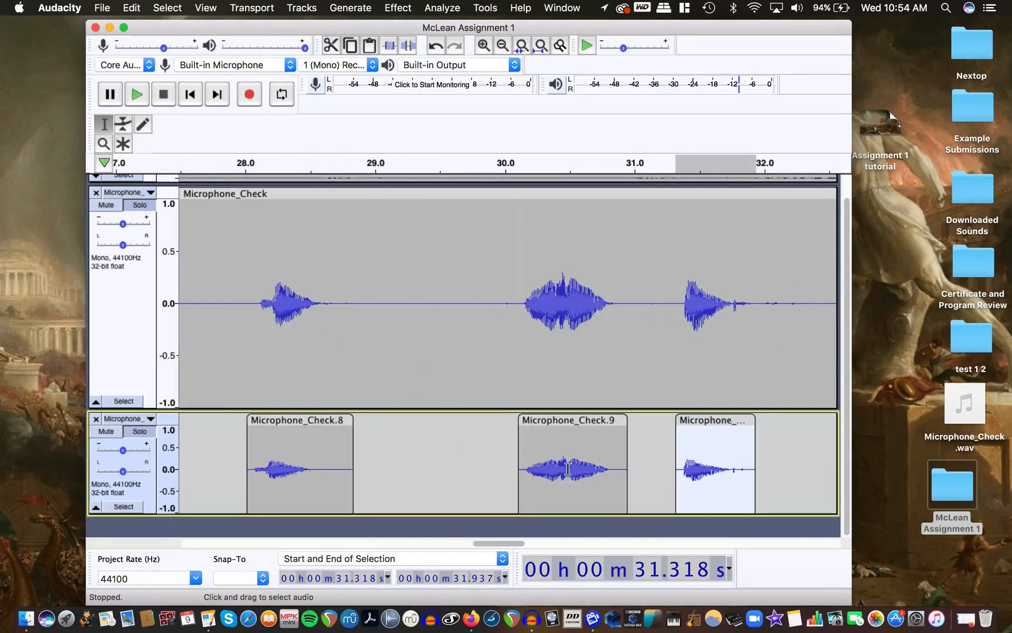
pyautogui.scroll(2, 562, 465)
pyautogui.hscroll(5, 790, 445)
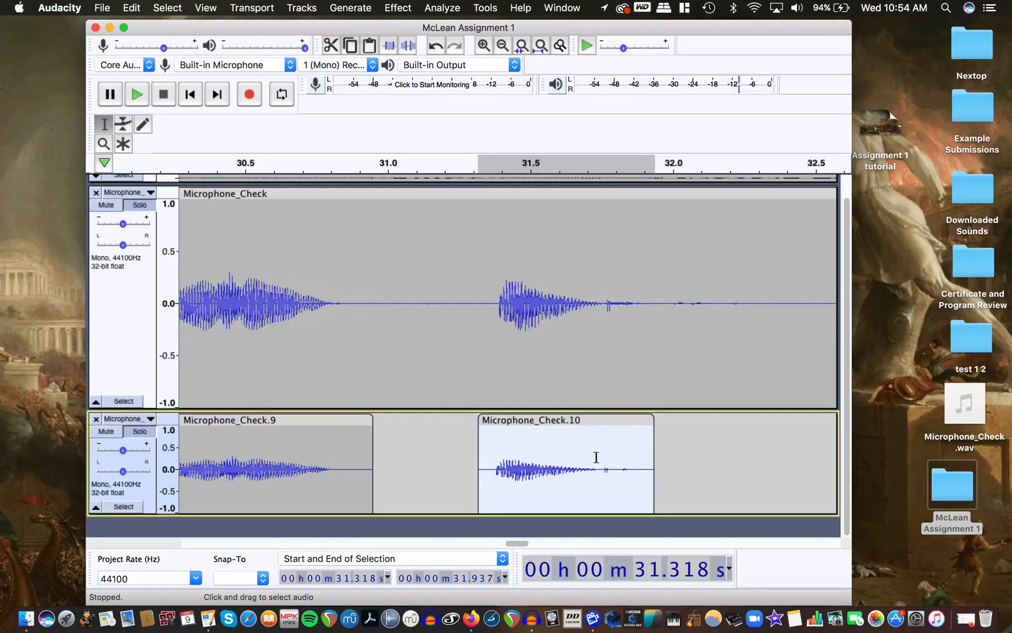
pyautogui.scroll(-4, 597, 457)
pyautogui.hscroll(-10, 597, 457)
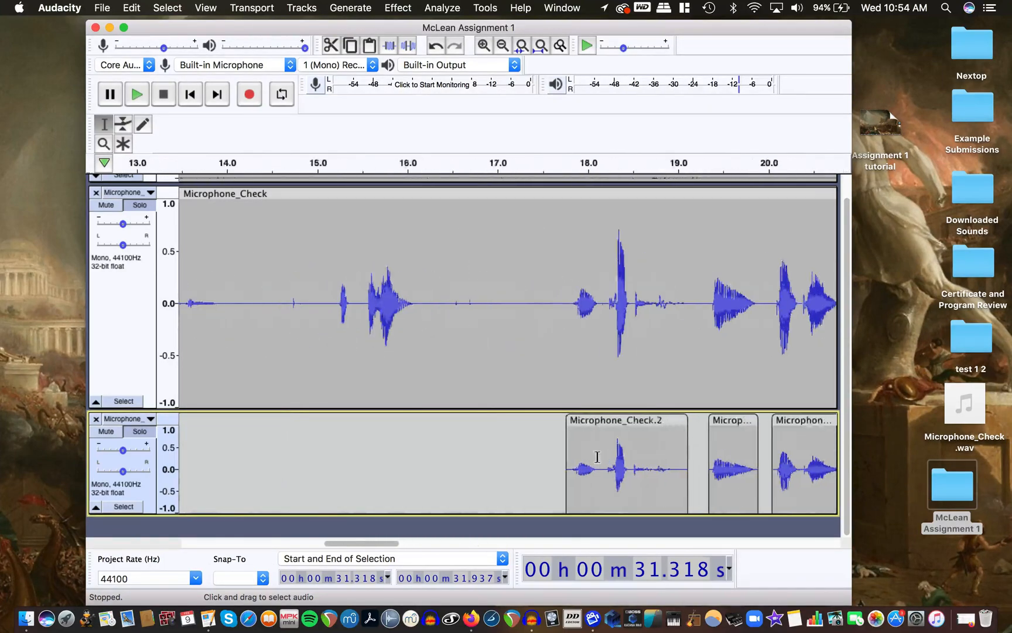
pyautogui.hscroll(5, 597, 457)
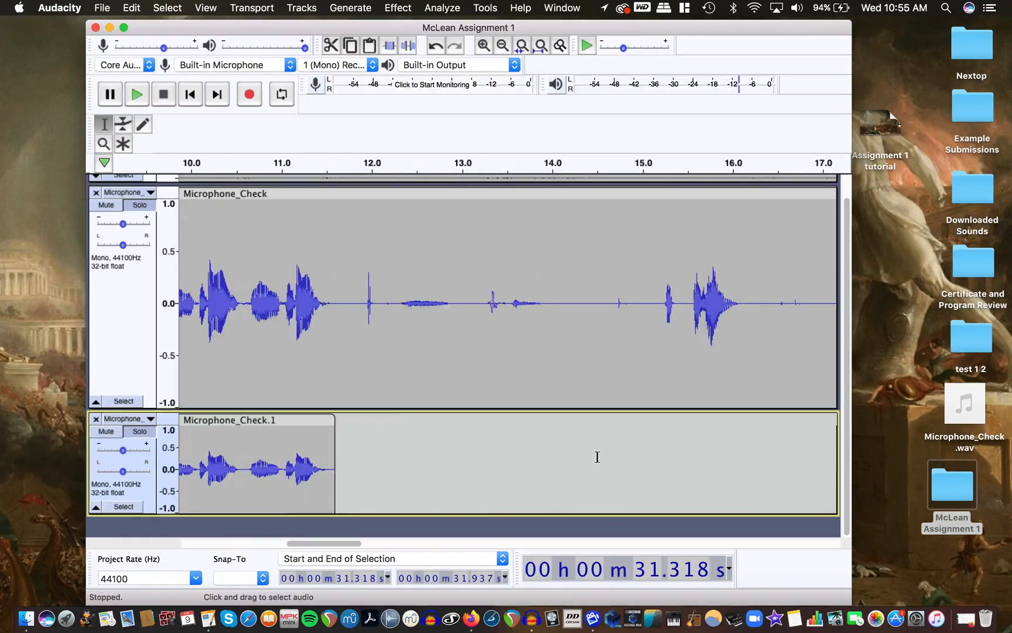
pyautogui.scroll(-6, 596, 456)
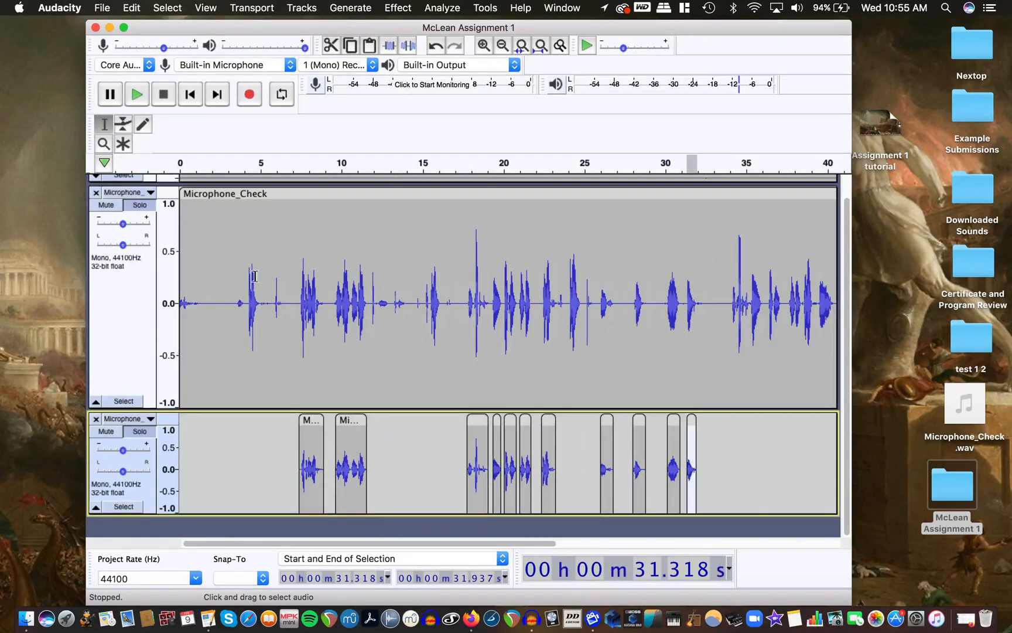
# Mute and collapse the noise-reduced source track, and enlarge the height of the extracted phrases track.
pyautogui.click(108, 205)
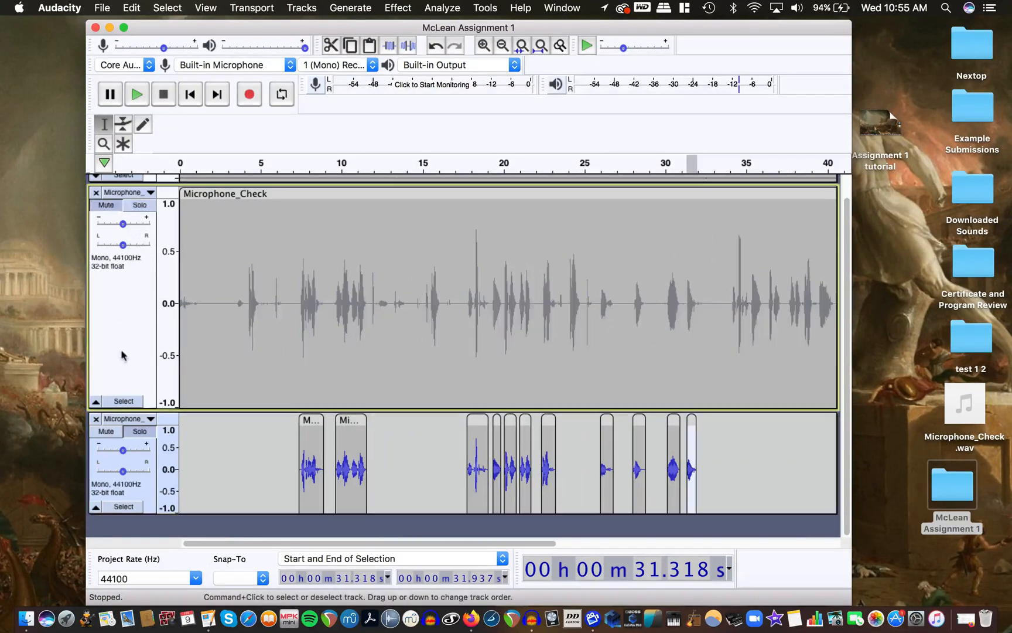
pyautogui.click(95, 401)
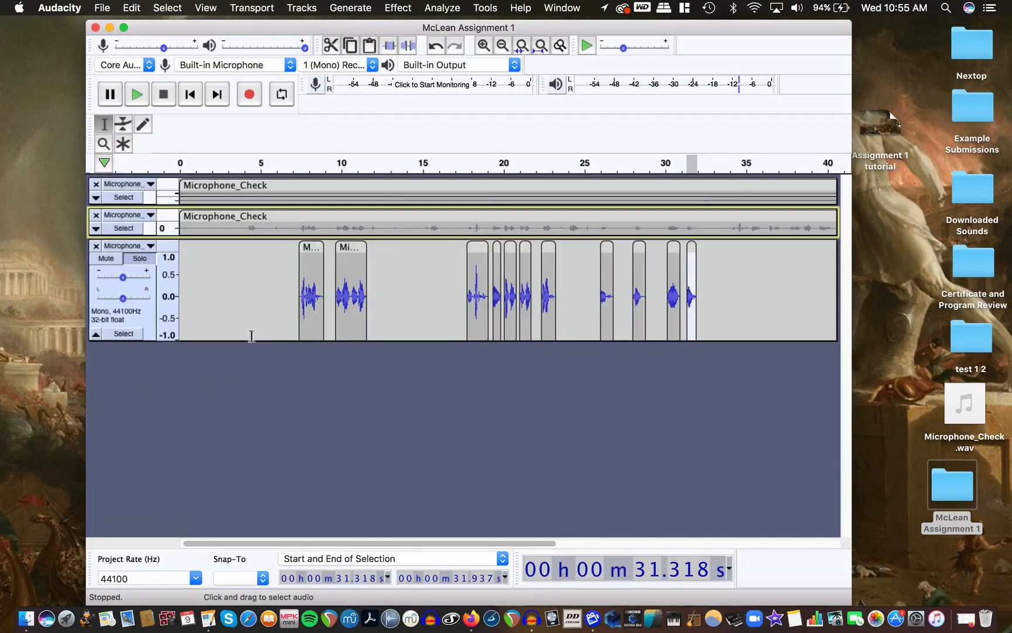
pyautogui.moveTo(250, 339); pyautogui.dragTo(260, 454)
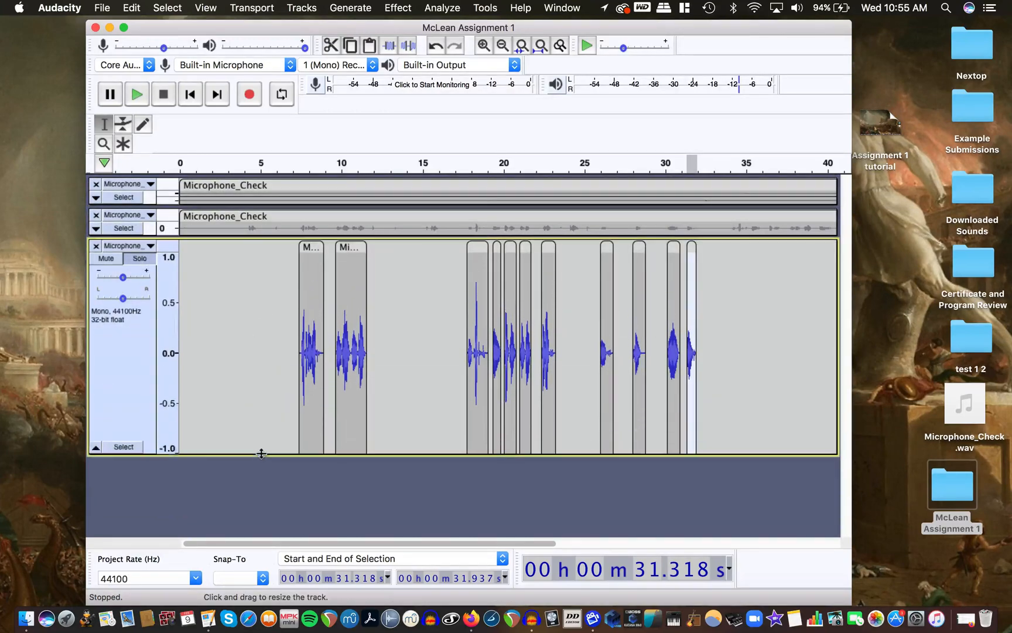
# Move the first two phrase clips together to the start of the timeline at 0 seconds.
pyautogui.scroll(-1, 262, 416)
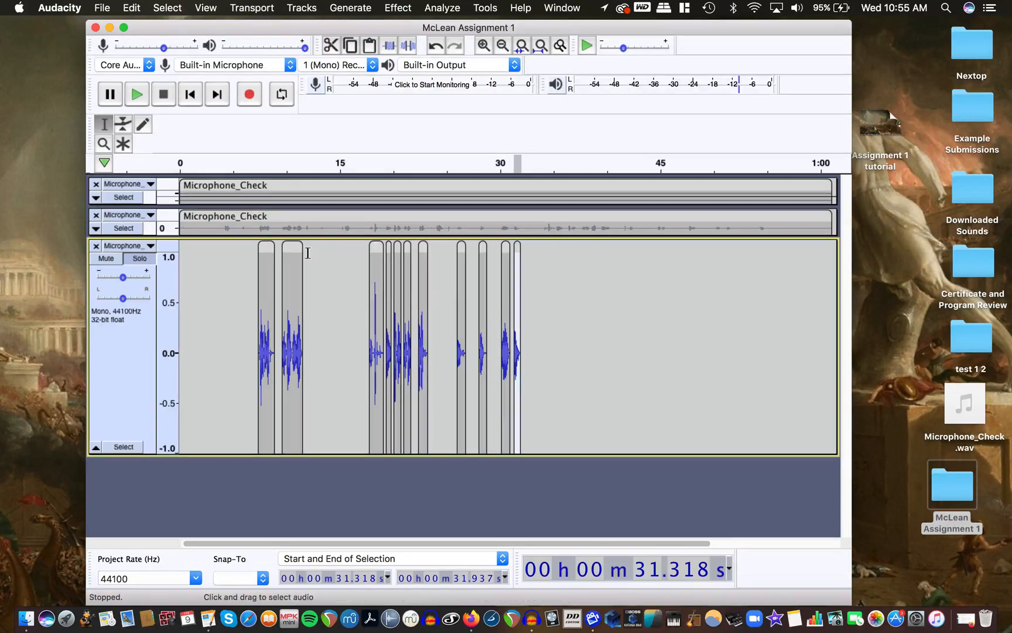
pyautogui.moveTo(308, 253); pyautogui.dragTo(243, 252)
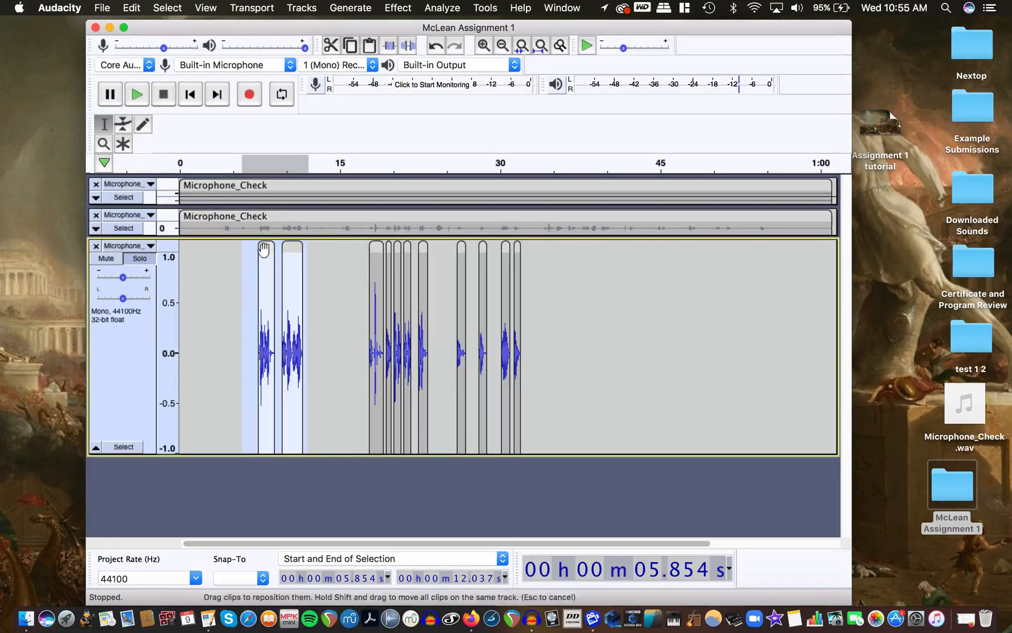
pyautogui.moveTo(267, 248); pyautogui.dragTo(192, 256)
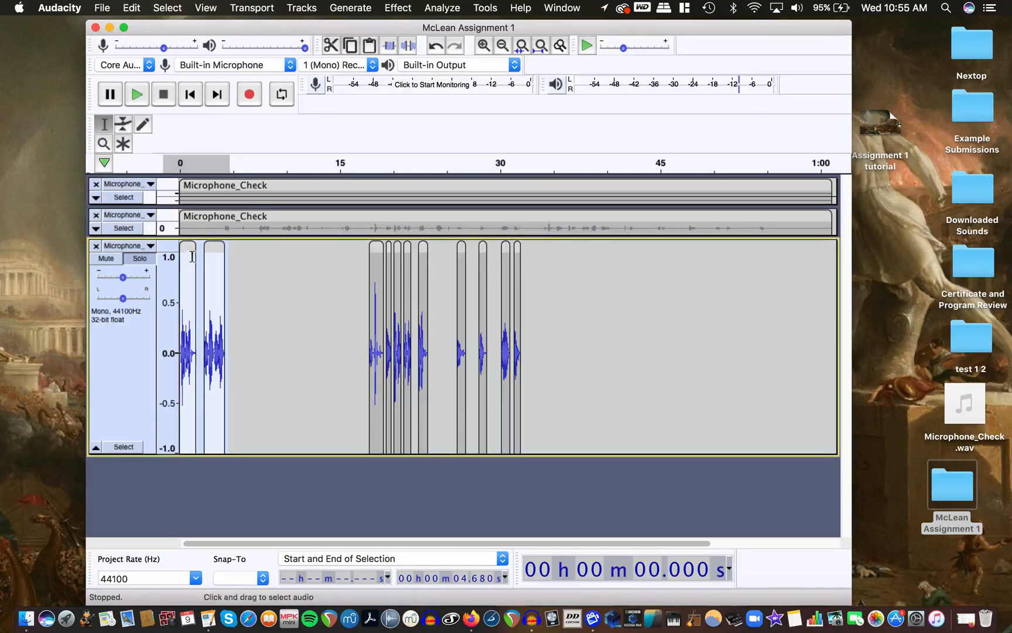
pyautogui.click(330, 258)
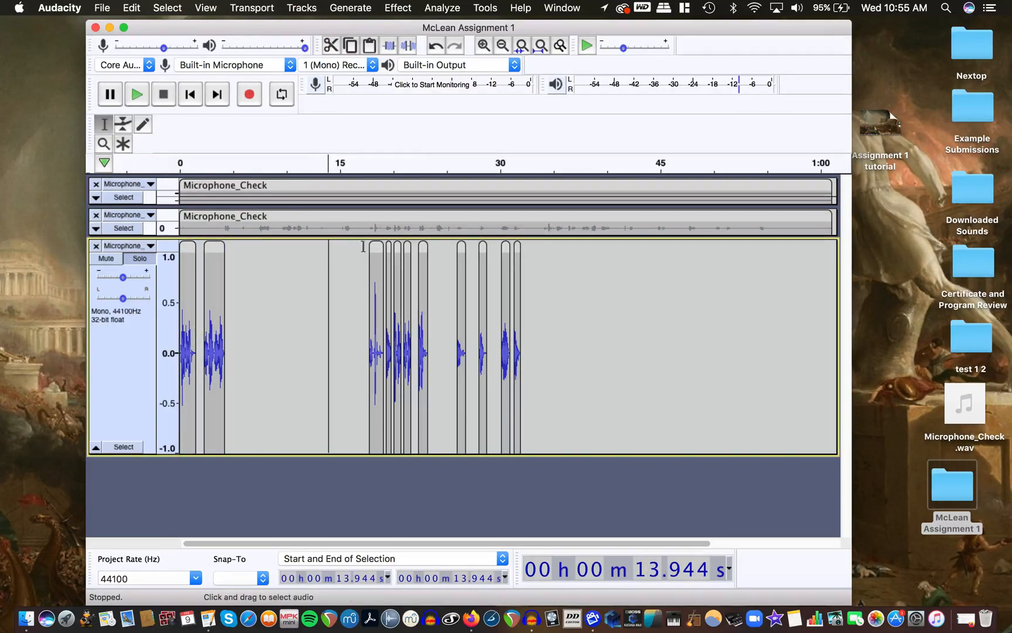
# Move all remaining phrase clips together earlier, so the third clip begins at about 4.7 seconds, just after the second.
pyautogui.moveTo(352, 255); pyautogui.dragTo(538, 260)
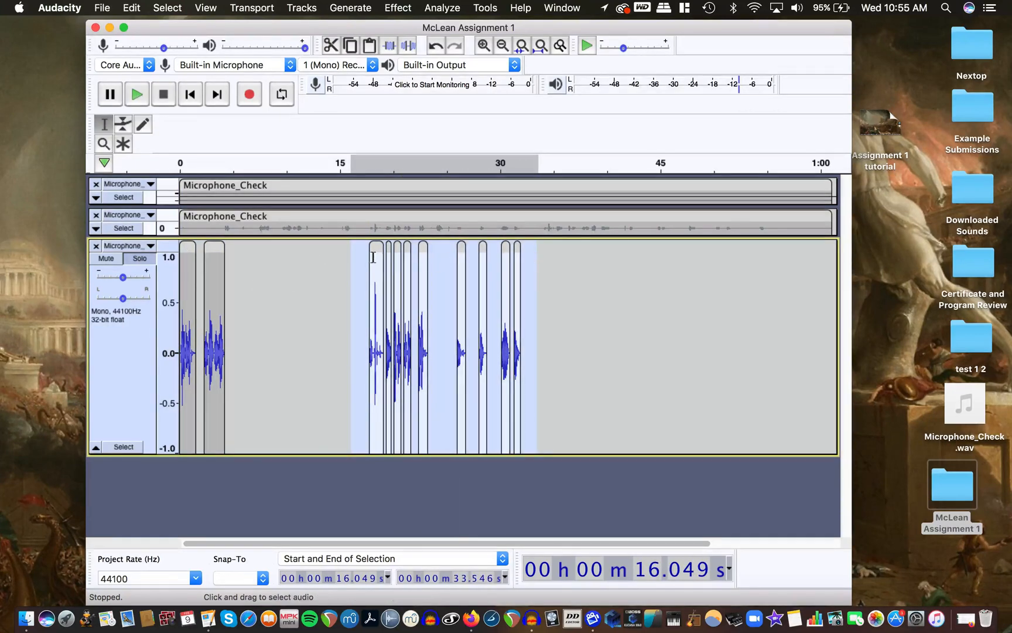
pyautogui.moveTo(374, 249); pyautogui.dragTo(235, 251)
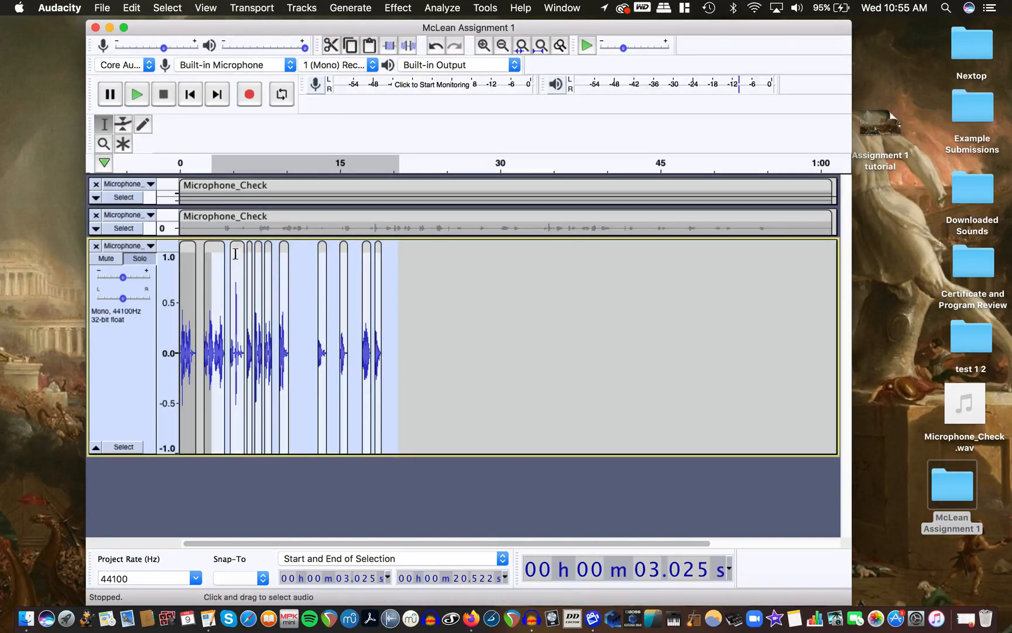
pyautogui.click(498, 301)
# Move the last four phrase clips together earlier, so that group begins at about 10.7 seconds.
pyautogui.moveTo(403, 253); pyautogui.dragTo(310, 255)
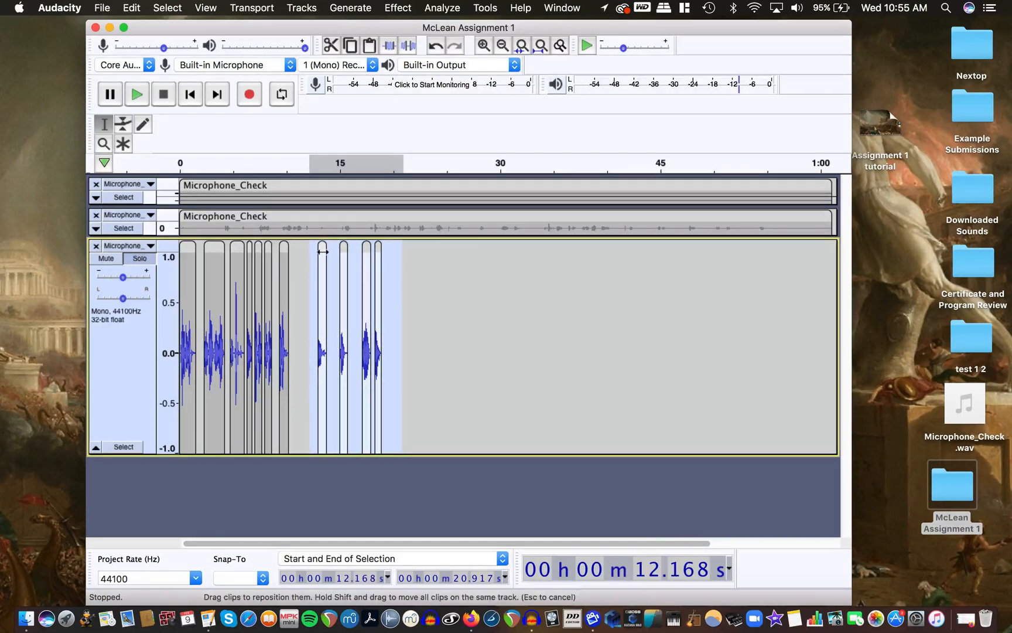
pyautogui.moveTo(274, 250); pyautogui.dragTo(236, 250)
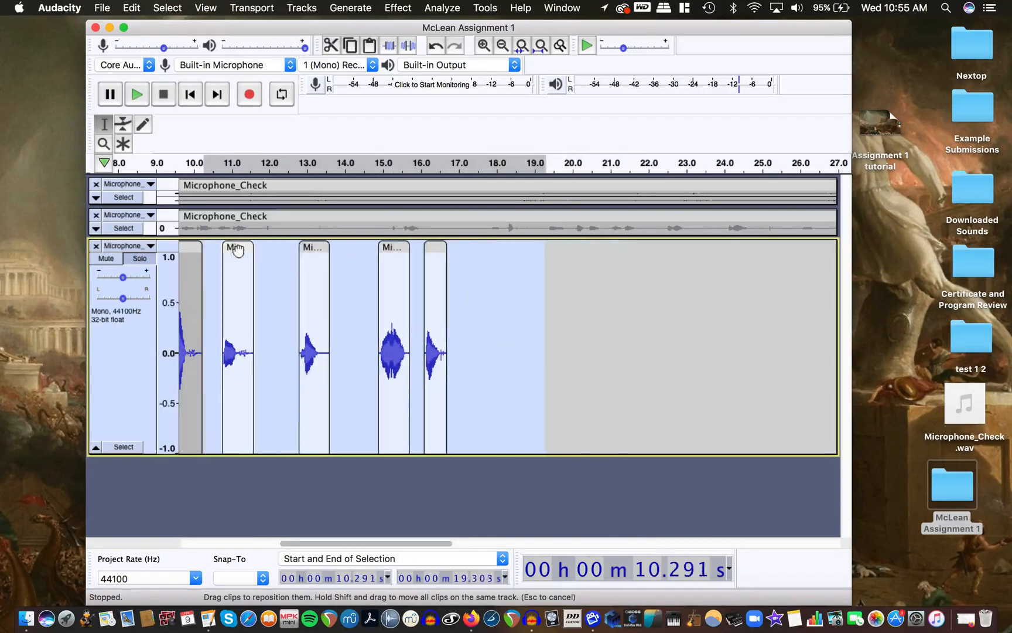
pyautogui.scroll(-3, 316, 331)
pyautogui.hscroll(-5, 316, 331)
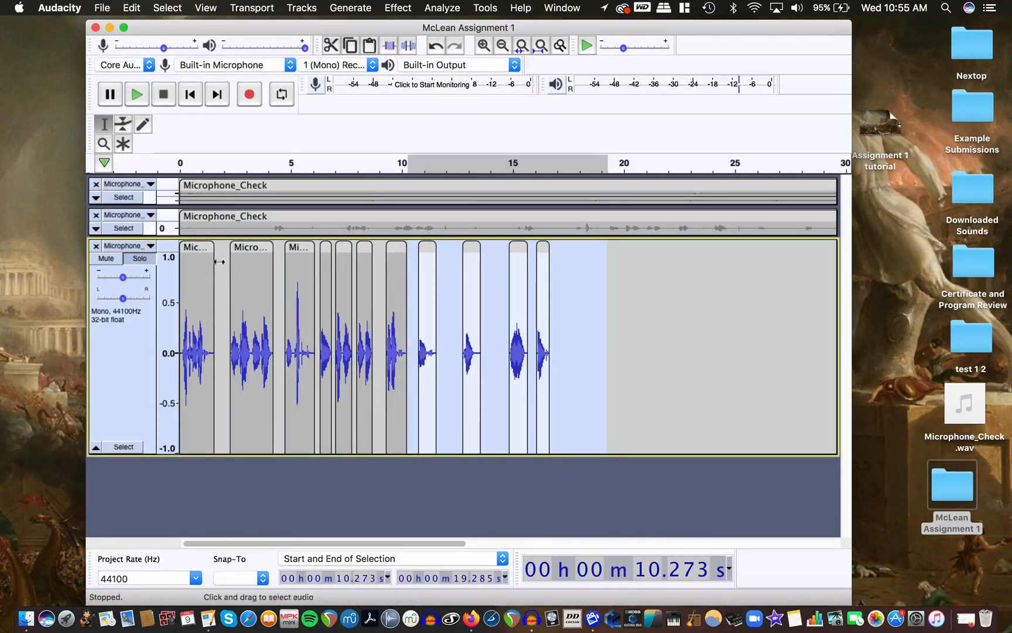
# Play the rearranged phrase track from the beginning through its last clip to check the spacing.
pyautogui.click(189, 95)
pyautogui.click(137, 94)
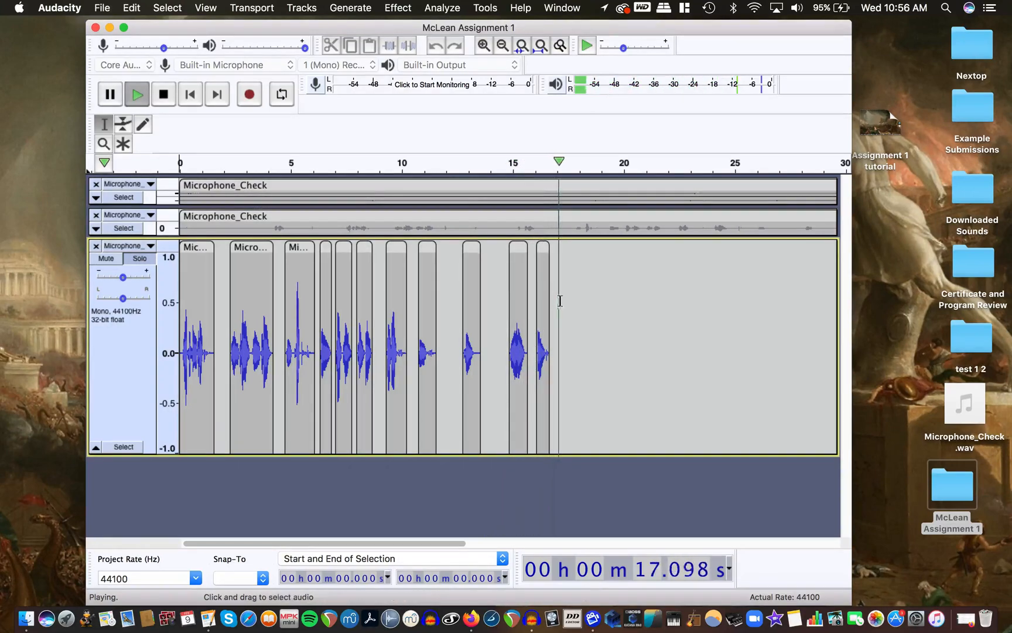
pyautogui.press('space')
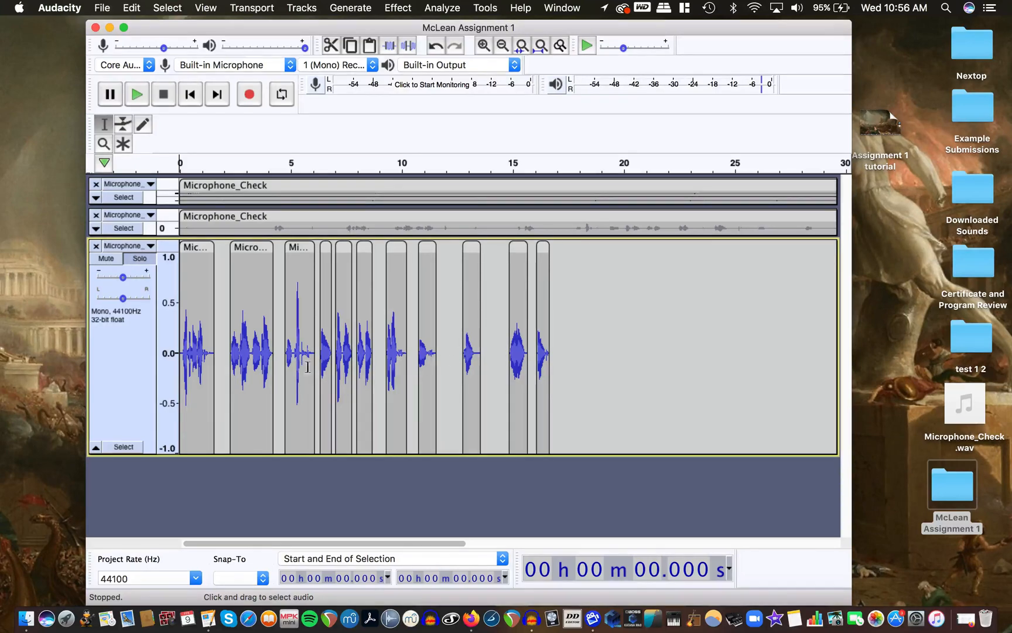
pyautogui.scroll(3, 292, 367)
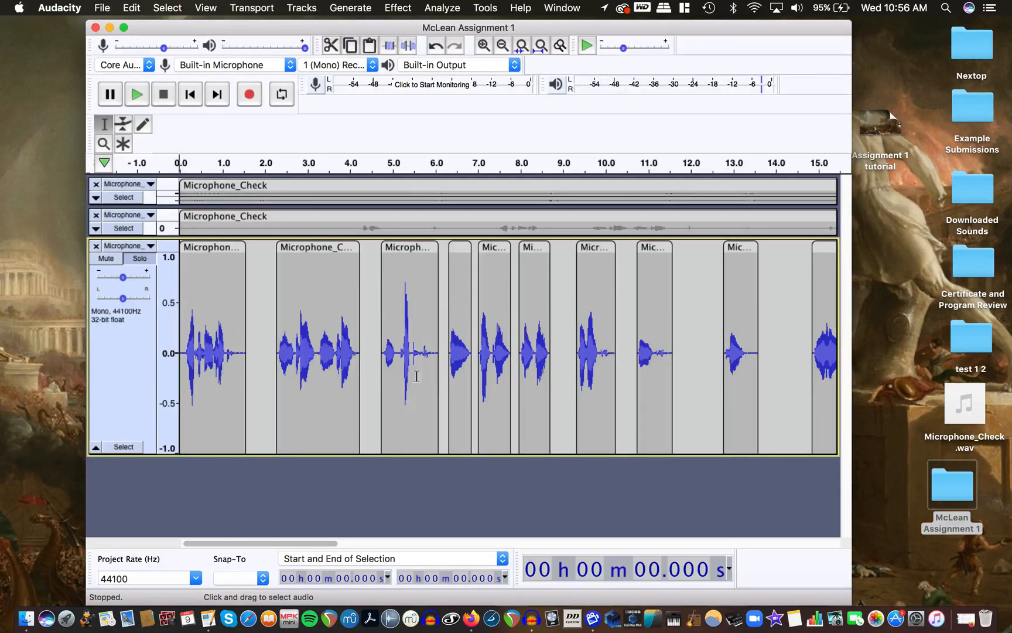
pyautogui.scroll(-2, 421, 385)
pyautogui.click(65, 8)
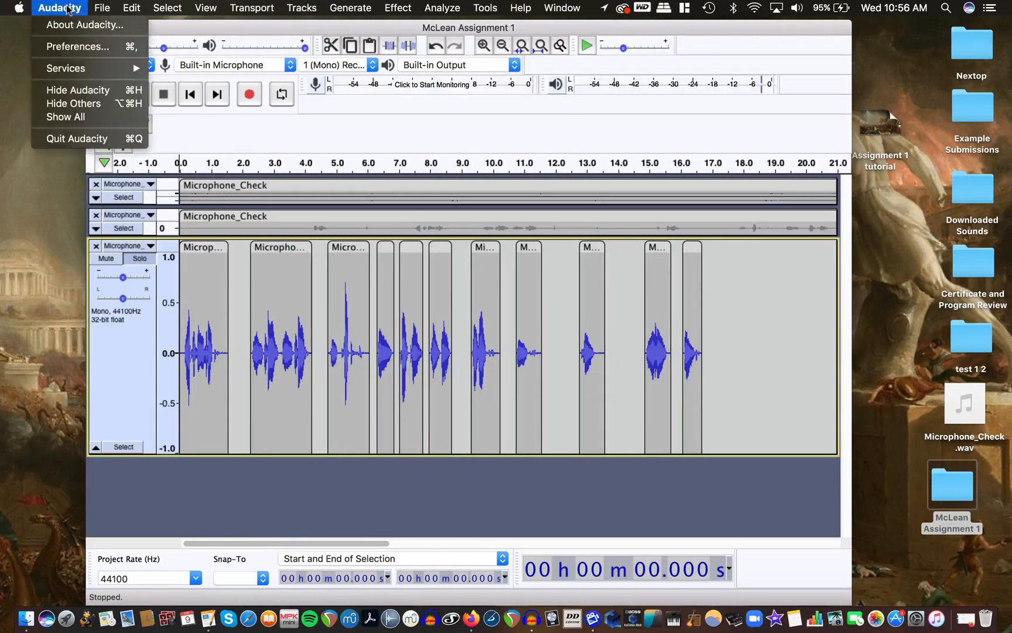
pyautogui.click(68, 53)
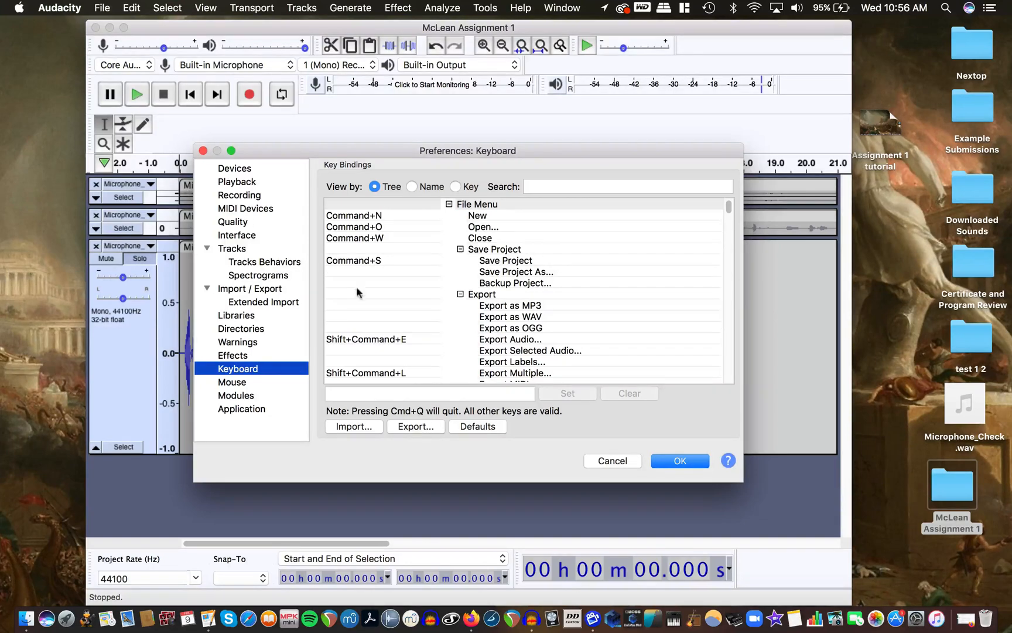
pyautogui.click(615, 462)
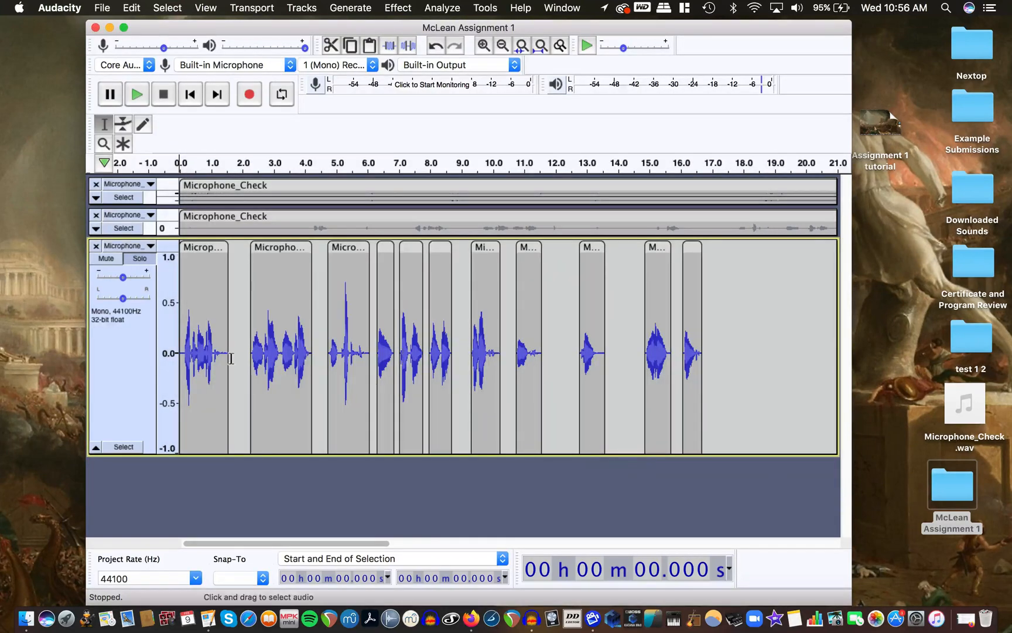
# Select the first clip's lead-in from 0 to about 0.149 seconds, snap the selection to zero crossings and silence it.
pyautogui.scroll(1, 202, 353)
pyautogui.hscroll(-2, 203, 351)
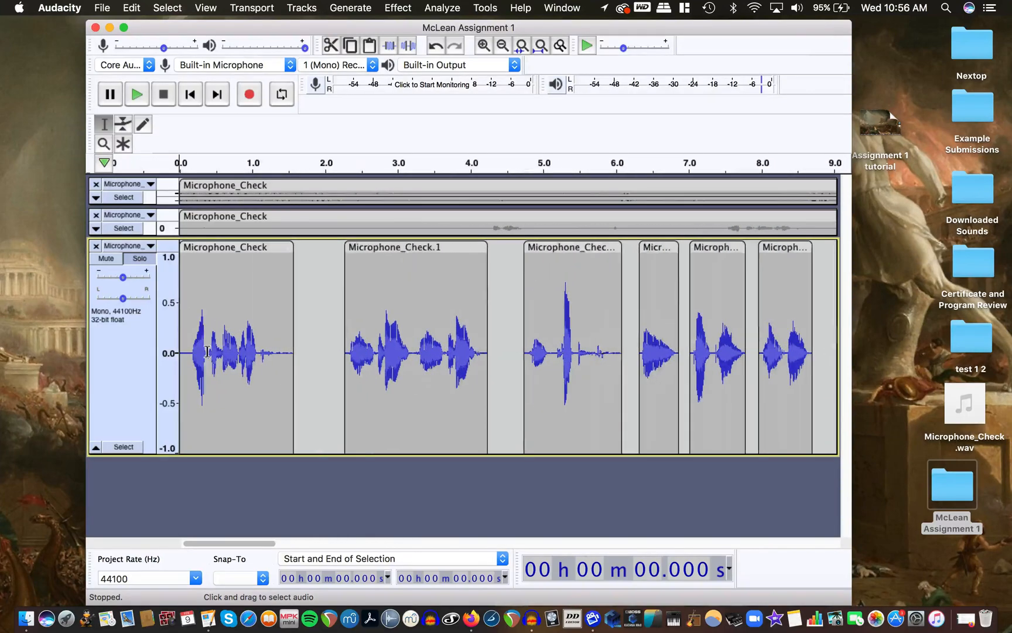
pyautogui.scroll(2, 207, 352)
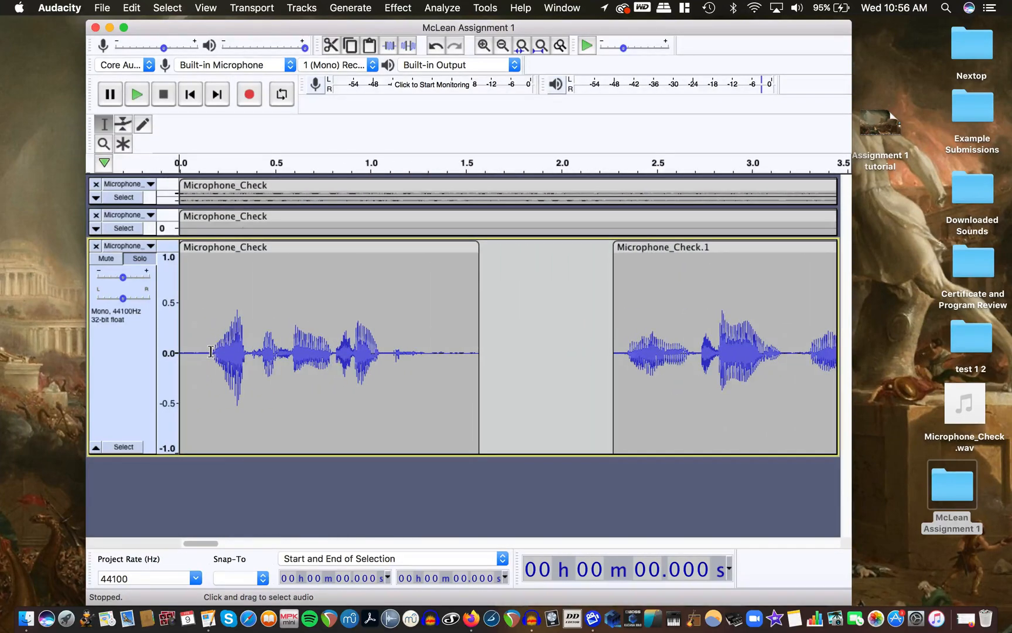
pyautogui.scroll(1, 207, 352)
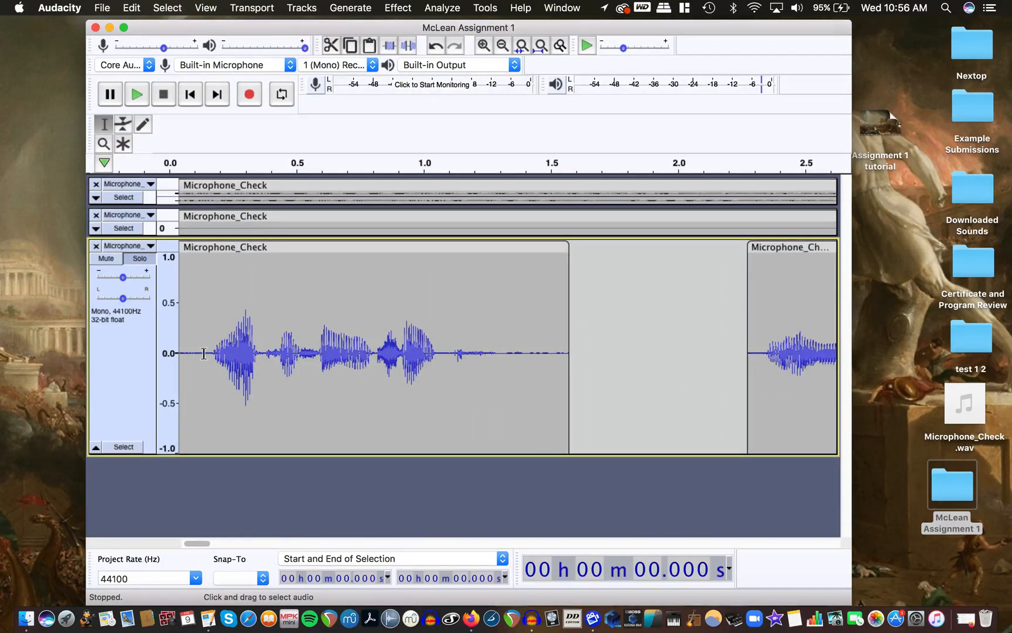
pyautogui.click(203, 354)
pyautogui.moveTo(203, 353); pyautogui.dragTo(198, 353)
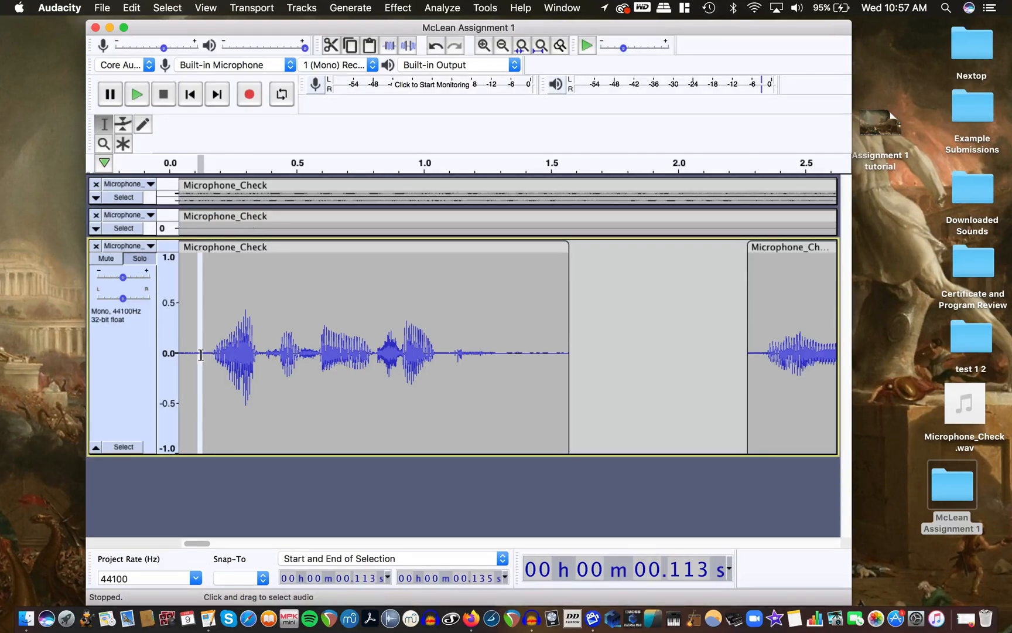
pyautogui.moveTo(200, 354); pyautogui.dragTo(162, 356)
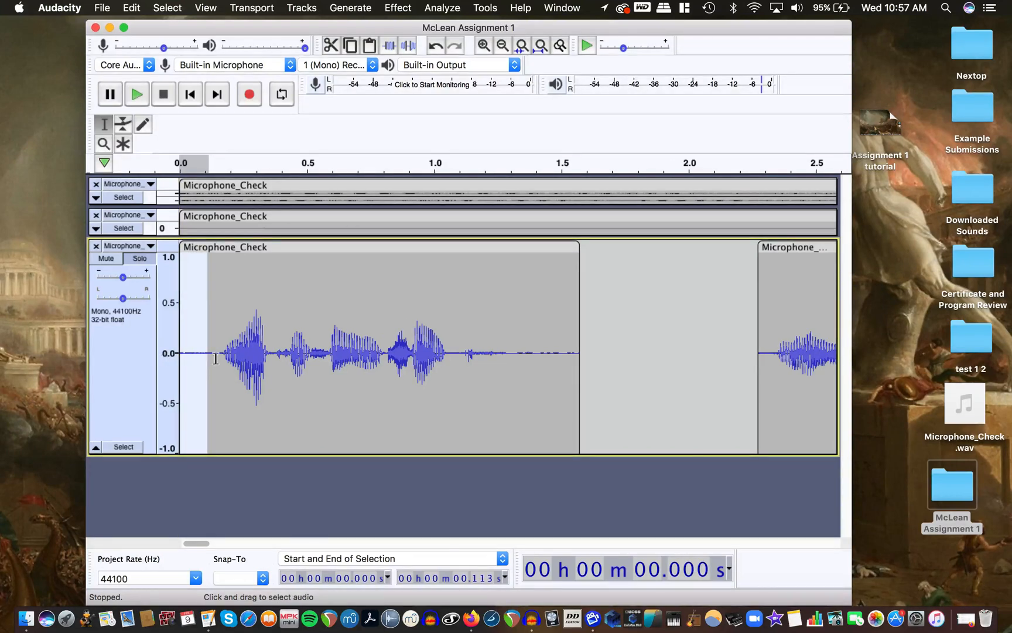
pyautogui.moveTo(215, 359); pyautogui.dragTo(168, 359)
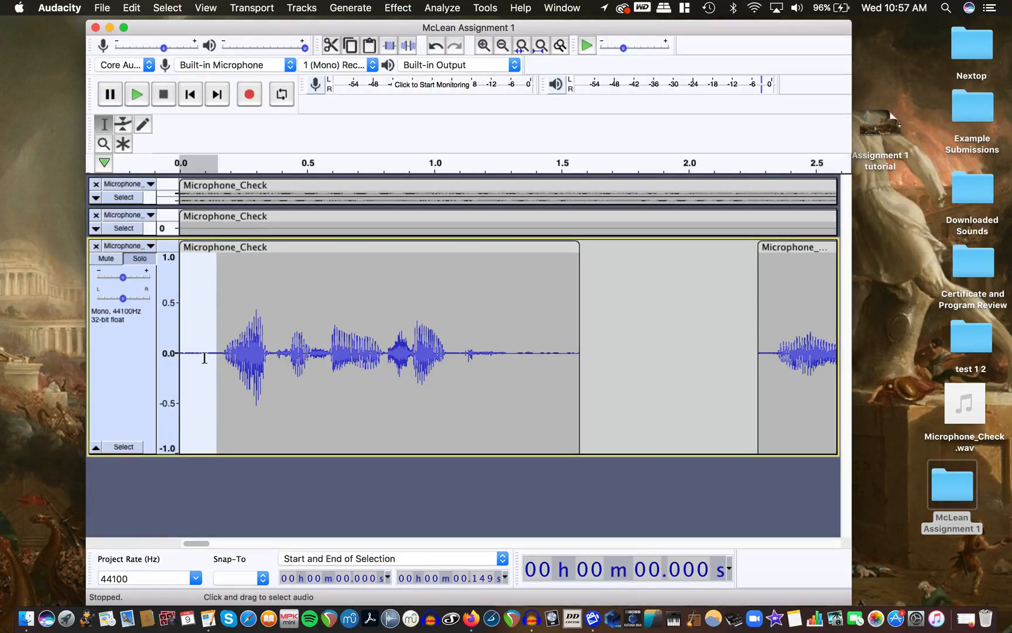
pyautogui.press('z')
pyautogui.scroll(3, 209, 355)
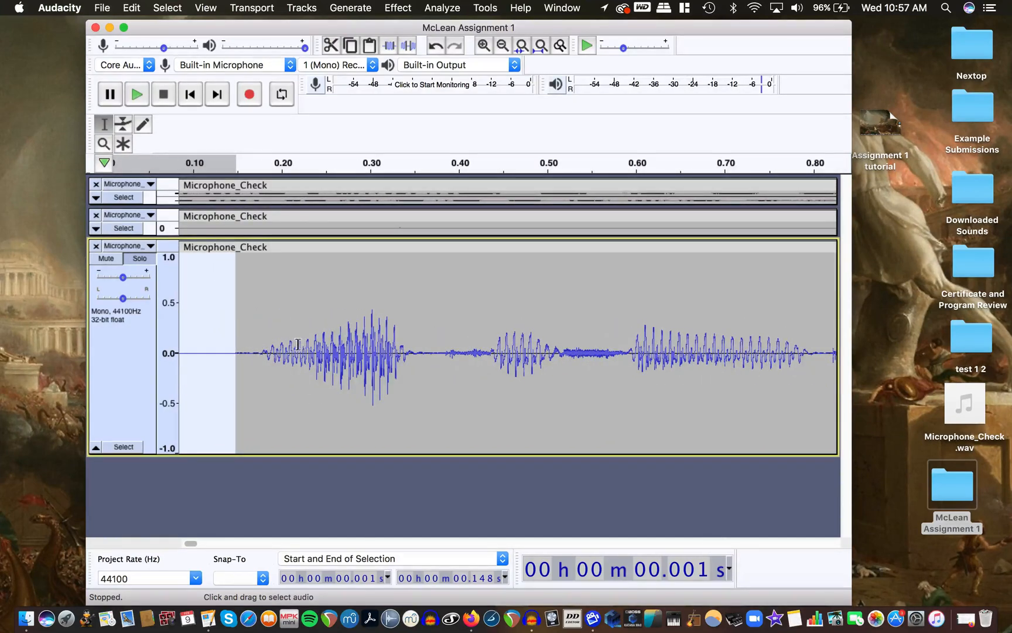
# Apply a Fade In to the first clip between about 0.149 and 0.191 seconds and play the phrase back.
pyautogui.moveTo(275, 352); pyautogui.dragTo(236, 354)
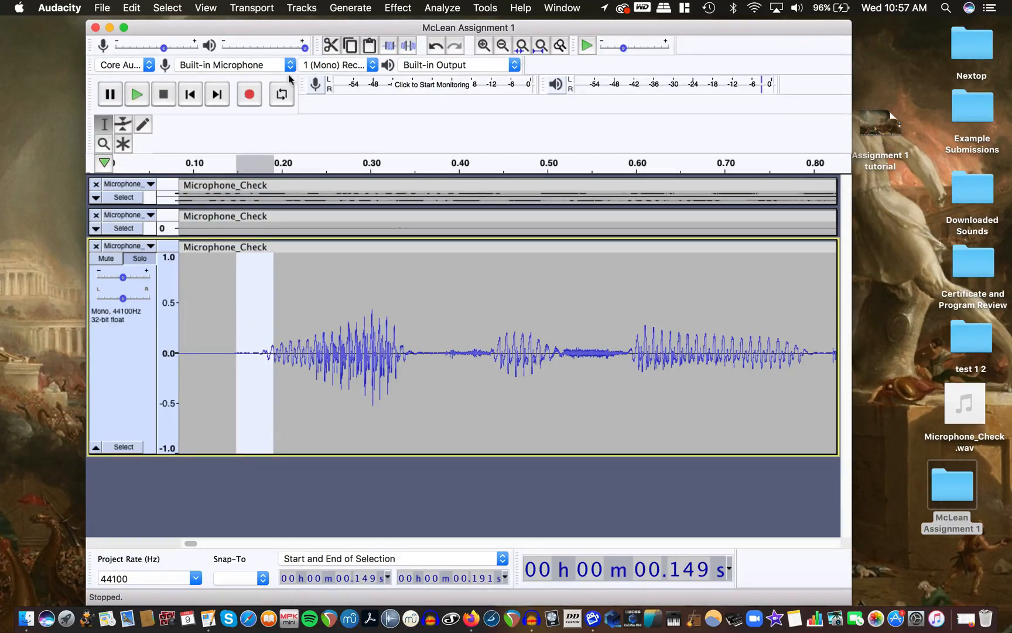
pyautogui.click(401, 8)
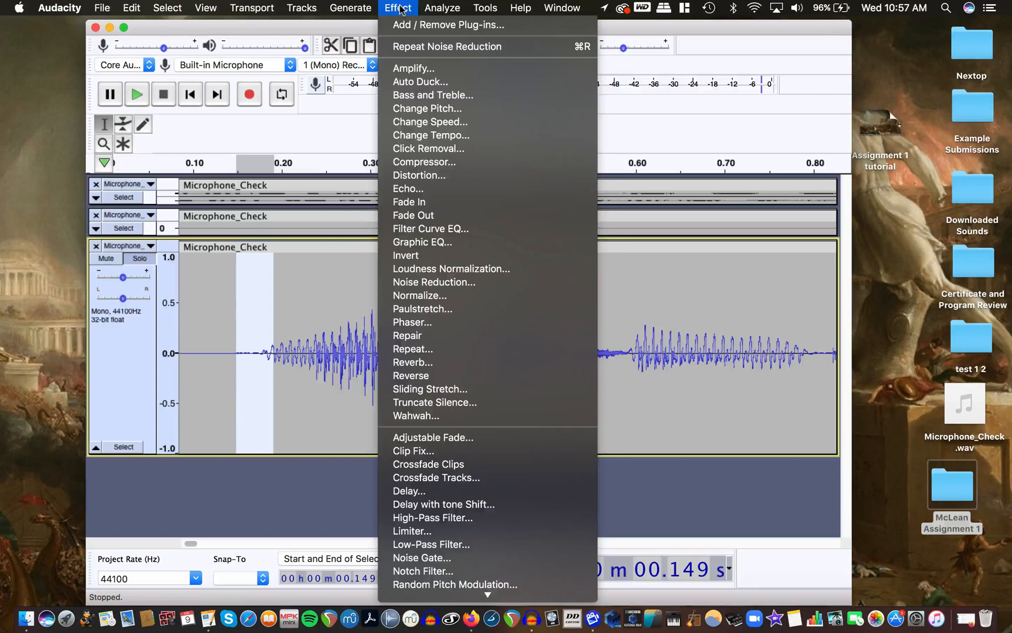
pyautogui.click(408, 203)
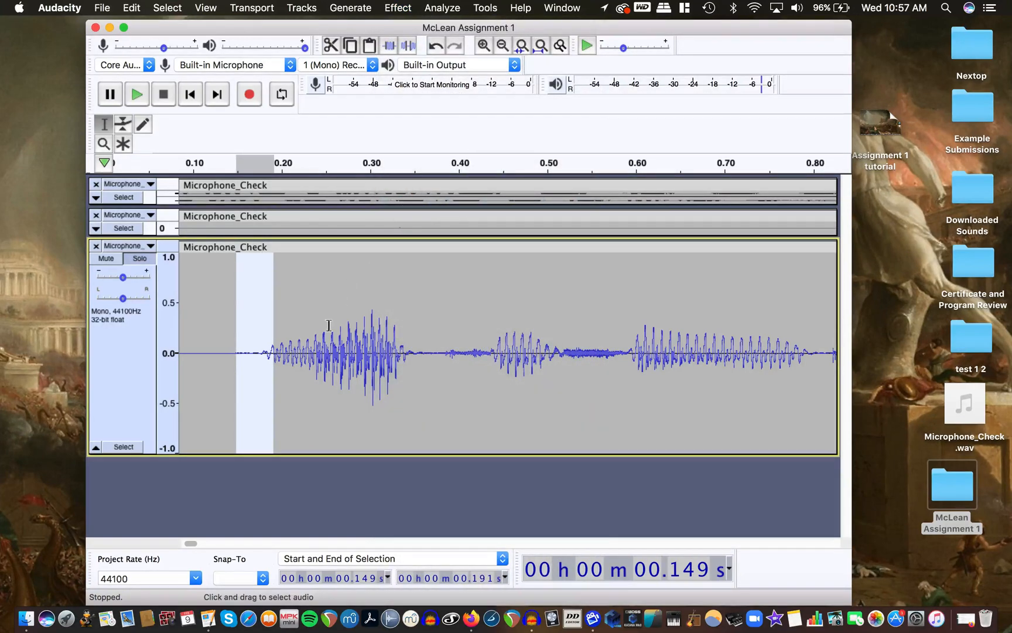
pyautogui.scroll(-3, 319, 364)
pyautogui.click(206, 365)
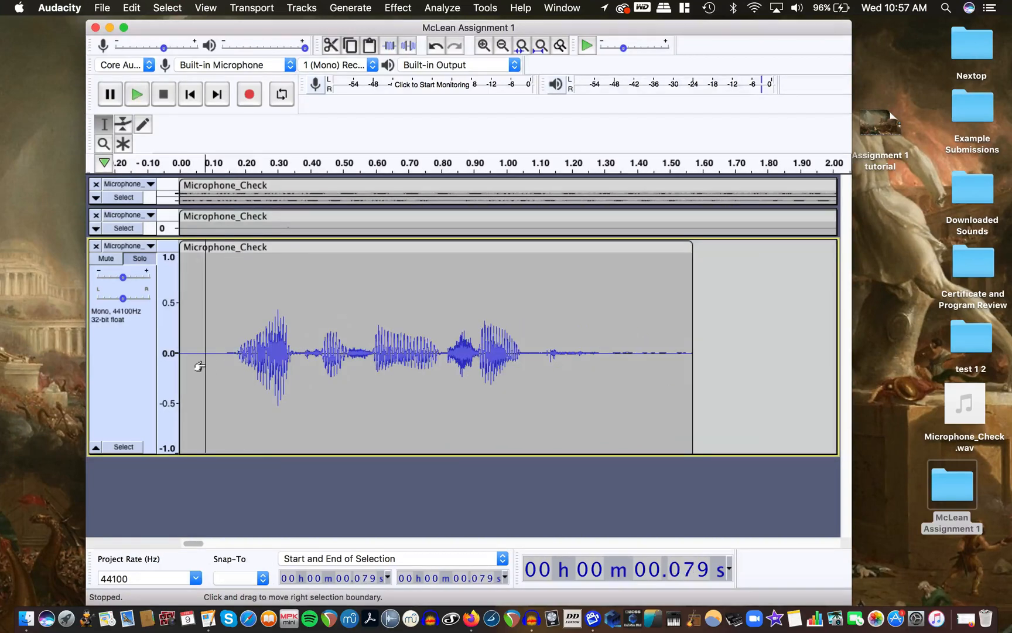
pyautogui.press('space')
pyautogui.press('space')
pyautogui.press('space')
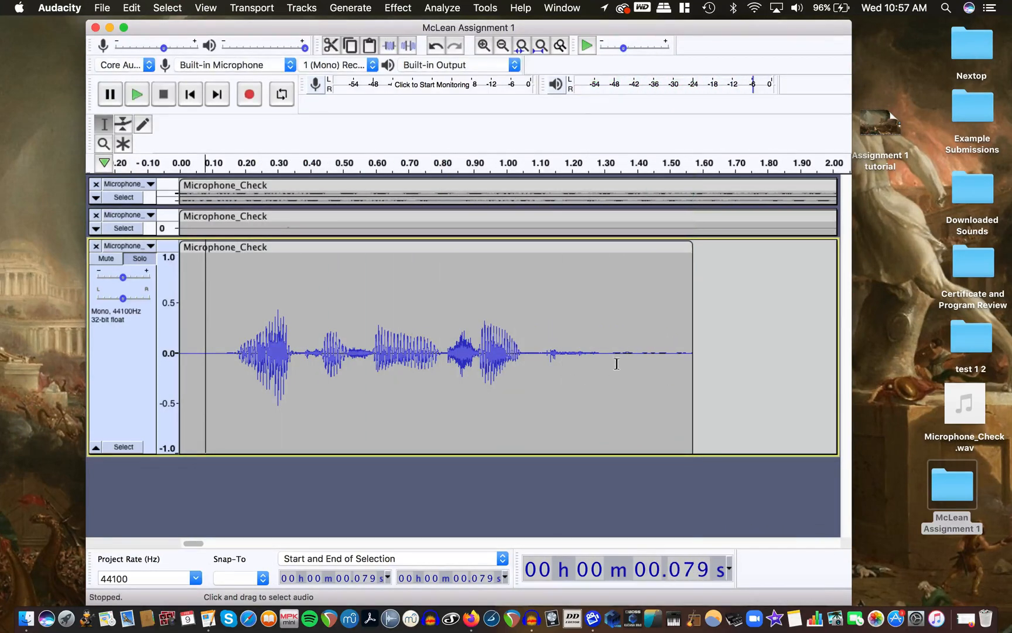
# Silence the first clip's tail from about 1.317 to 1.581 seconds and trim the clip's end back to about 1.45 seconds.
pyautogui.moveTo(609, 353); pyautogui.dragTo(690, 359)
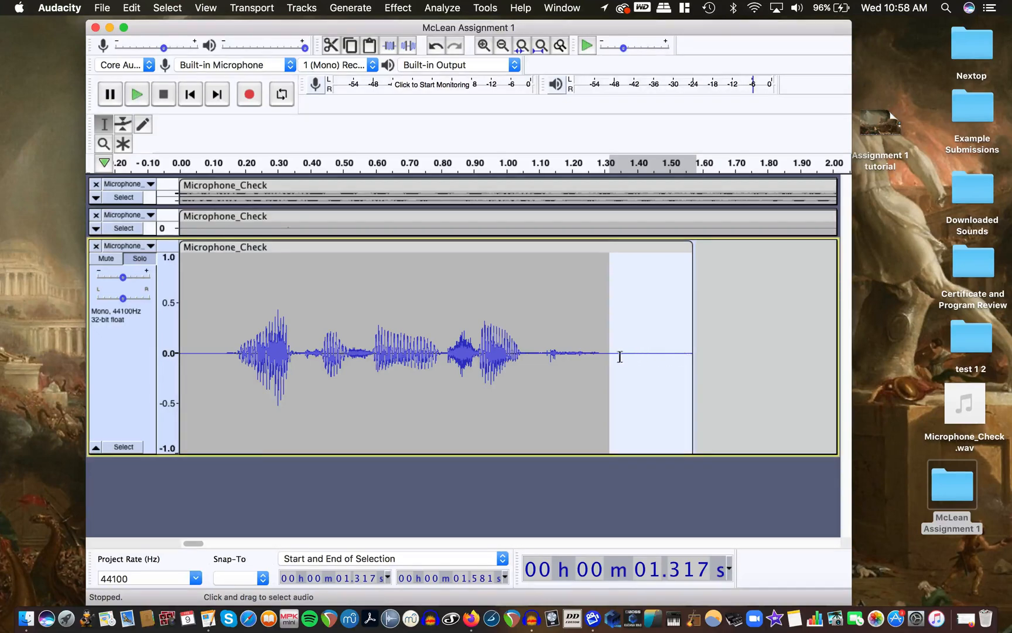
pyautogui.moveTo(604, 358); pyautogui.dragTo(582, 357)
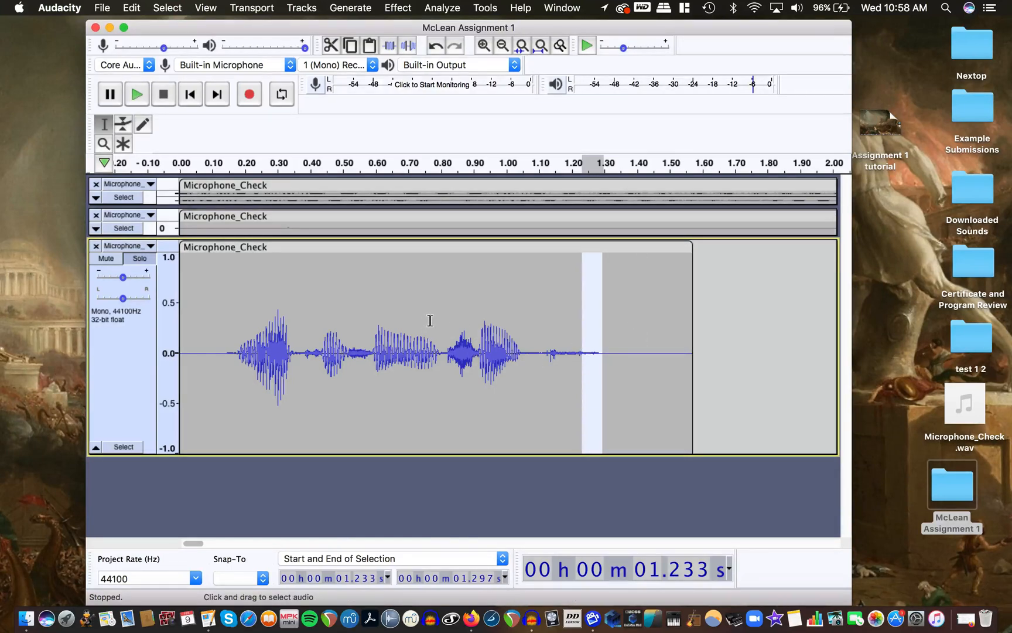
pyautogui.scroll(-2, 431, 320)
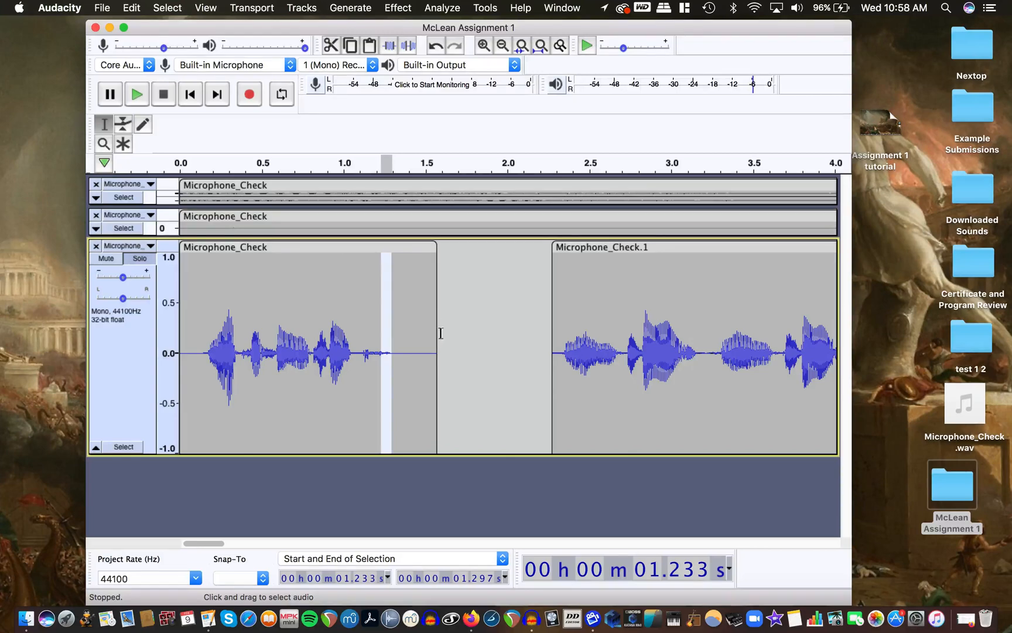
pyautogui.moveTo(434, 285); pyautogui.dragTo(416, 292)
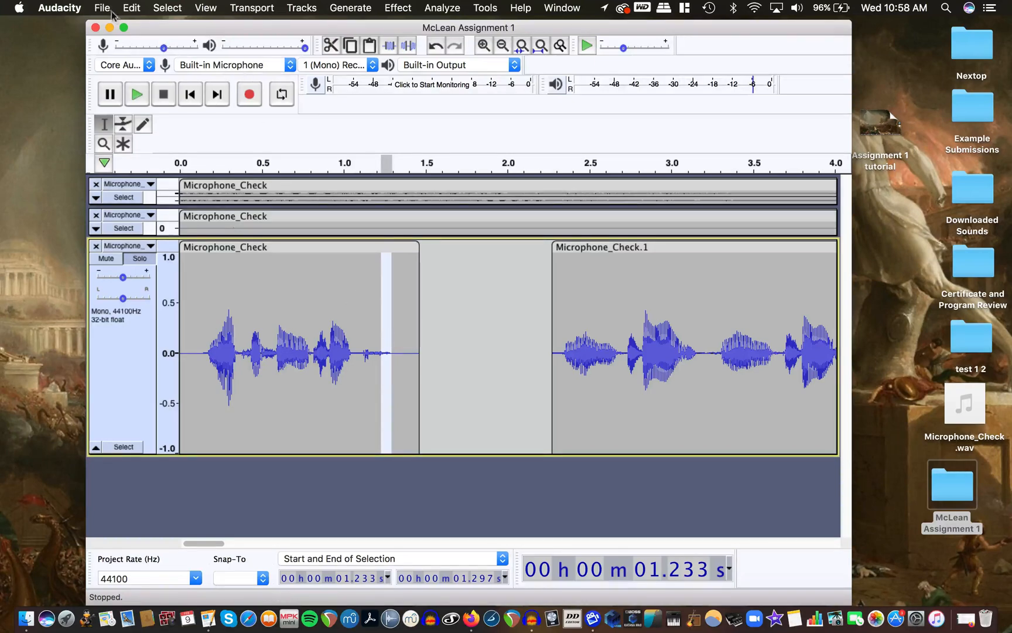
# Find the fade commands in the keyboard preferences and assign F as the shortcut for Fade In.
pyautogui.click(60, 8)
pyautogui.click(66, 49)
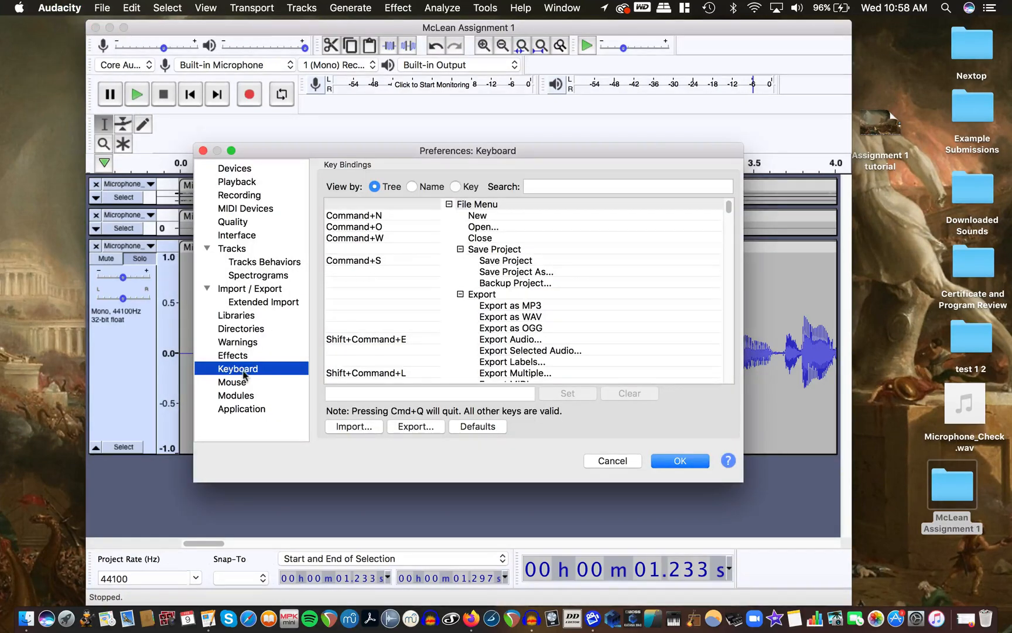
pyautogui.click(546, 186)
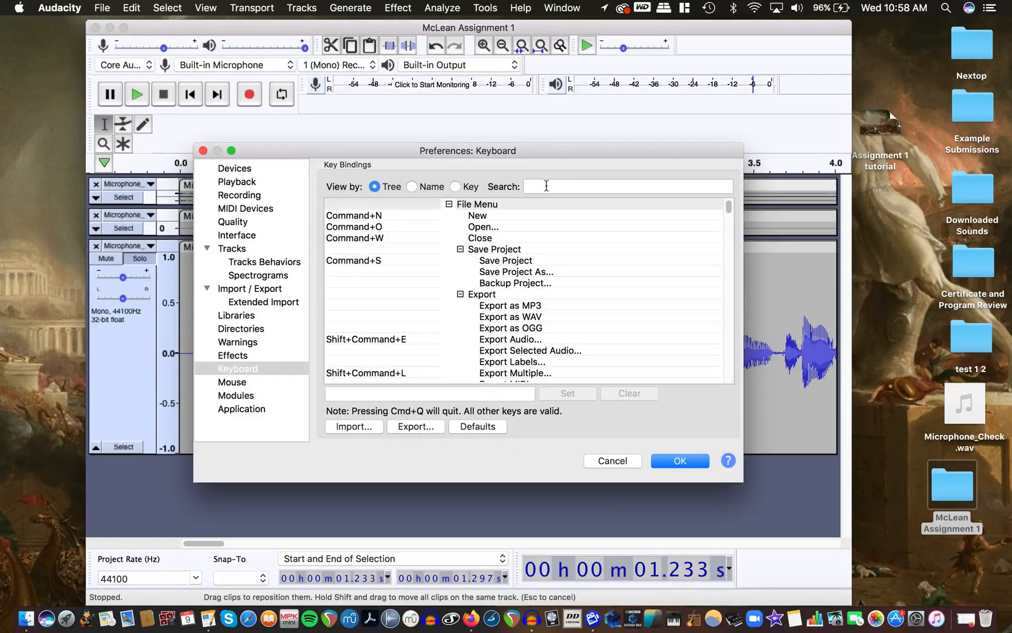
pyautogui.write('fade')
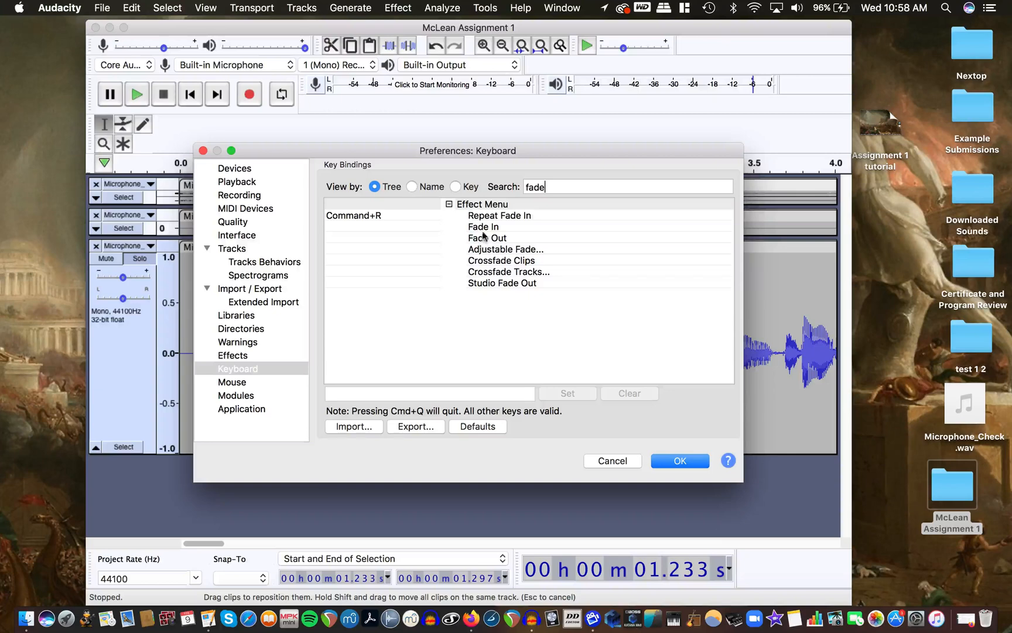
pyautogui.click(358, 227)
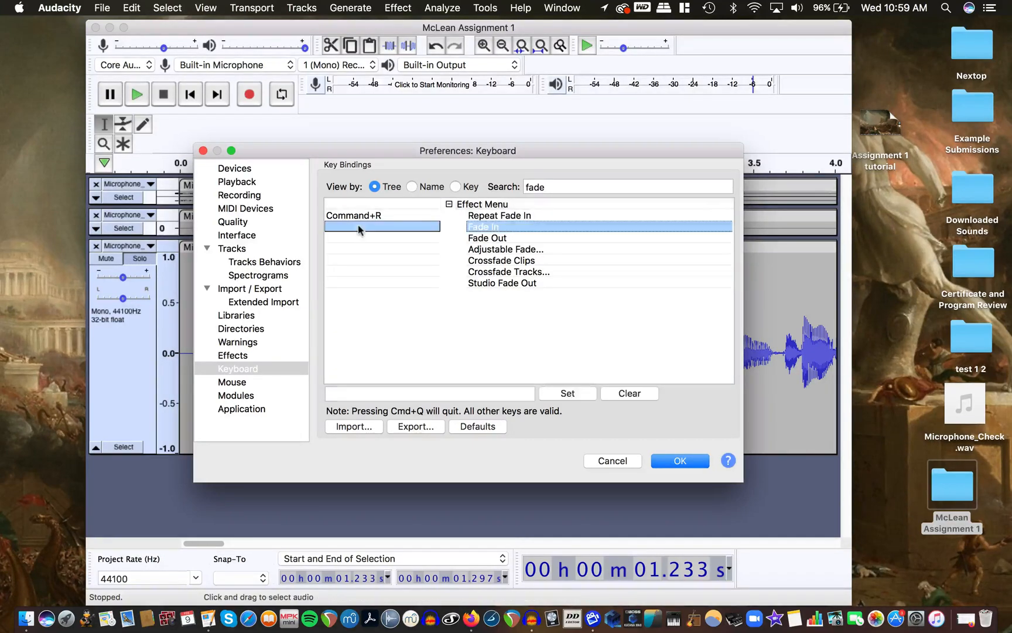
pyautogui.click(364, 391)
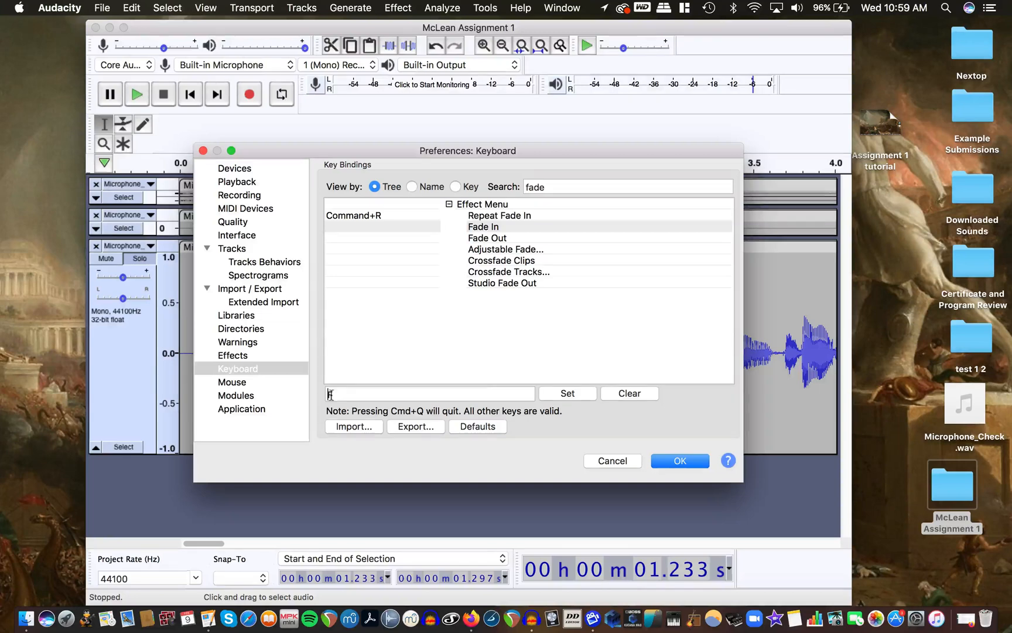
pyautogui.click(570, 395)
# Assign G as the shortcut for Fade Out and save the preferences.
pyautogui.click(345, 240)
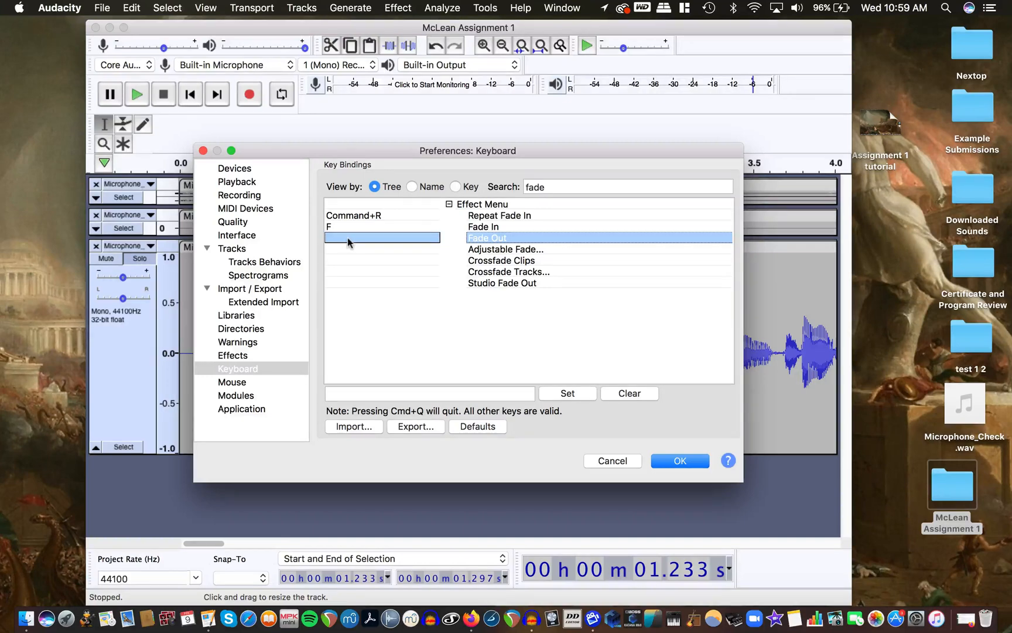
pyautogui.click(352, 392)
pyautogui.press('g')
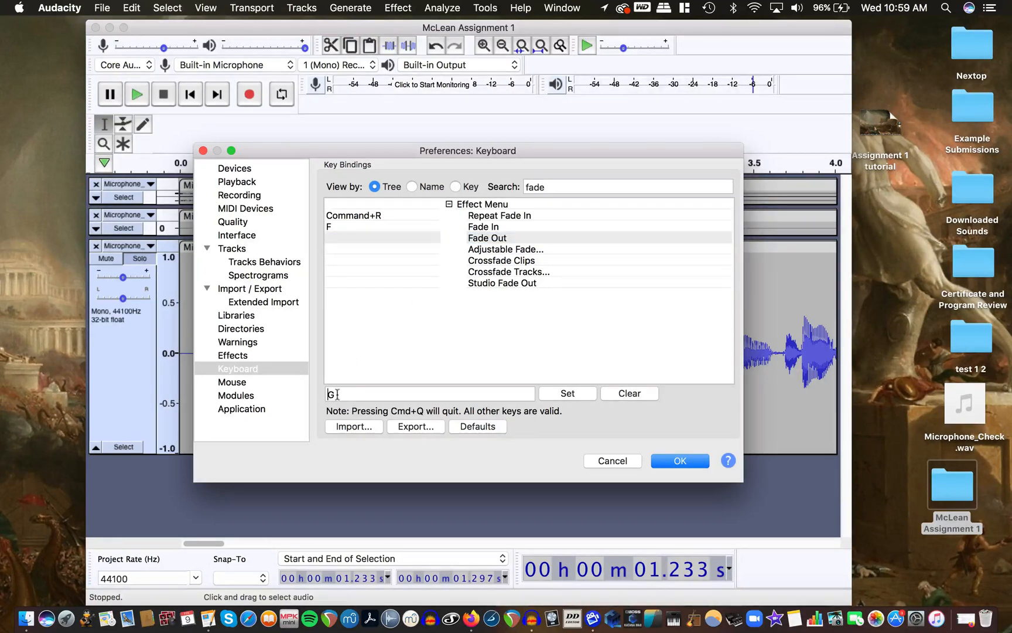
pyautogui.click(567, 394)
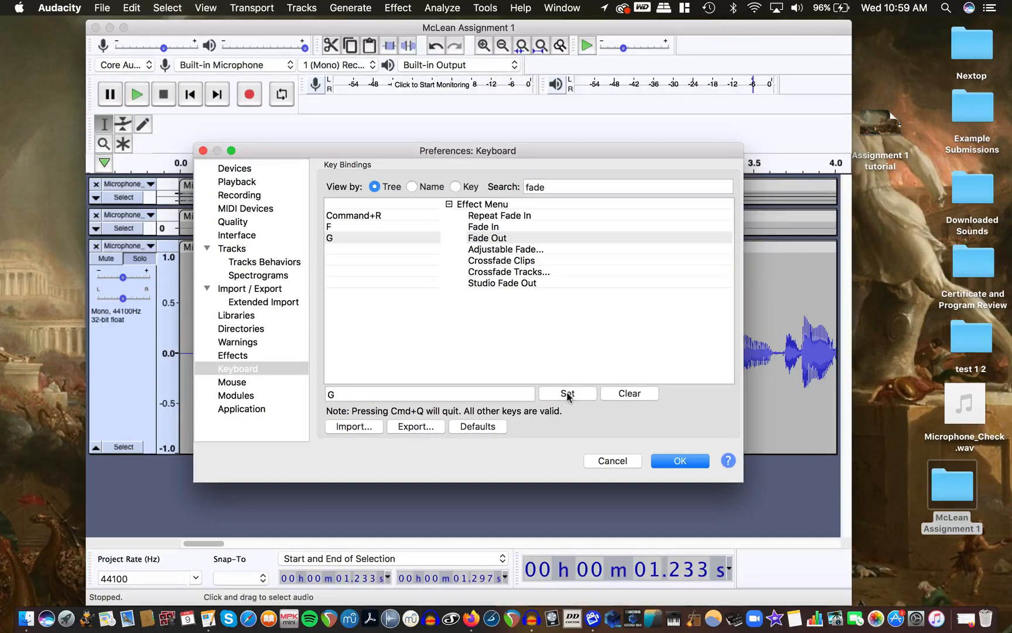
pyautogui.click(671, 467)
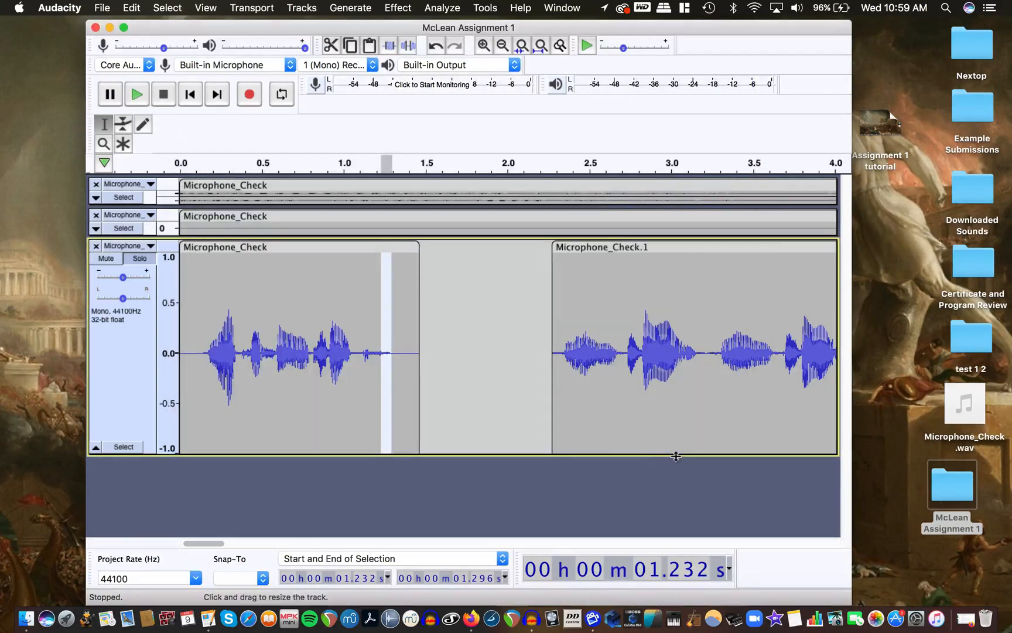
# Silence the second clip's lead-in from about 2.261 to 2.342 seconds.
pyautogui.scroll(3, 490, 427)
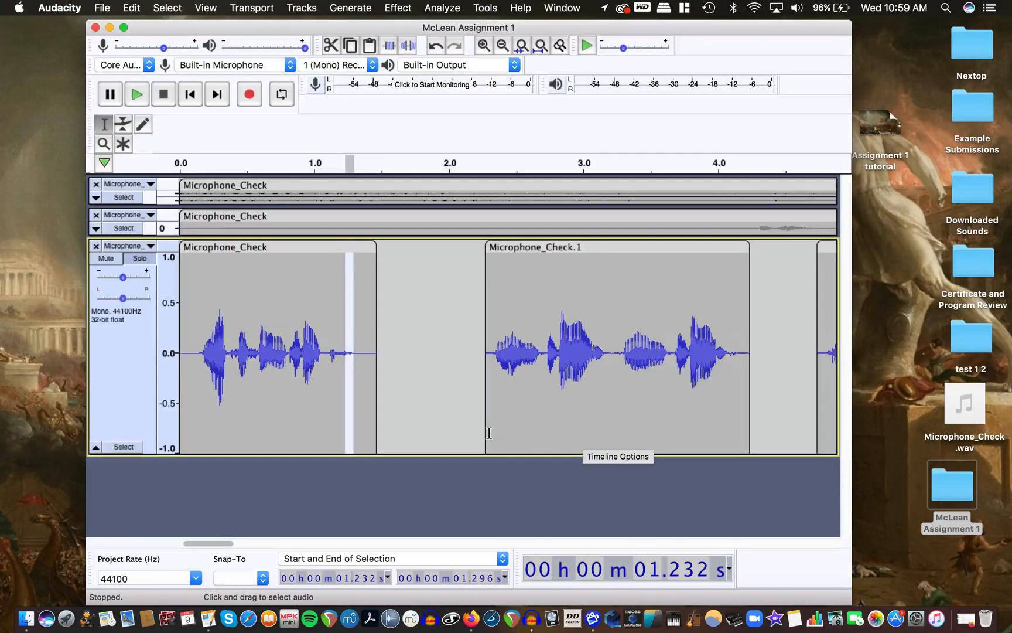
pyautogui.hscroll(5, 489, 433)
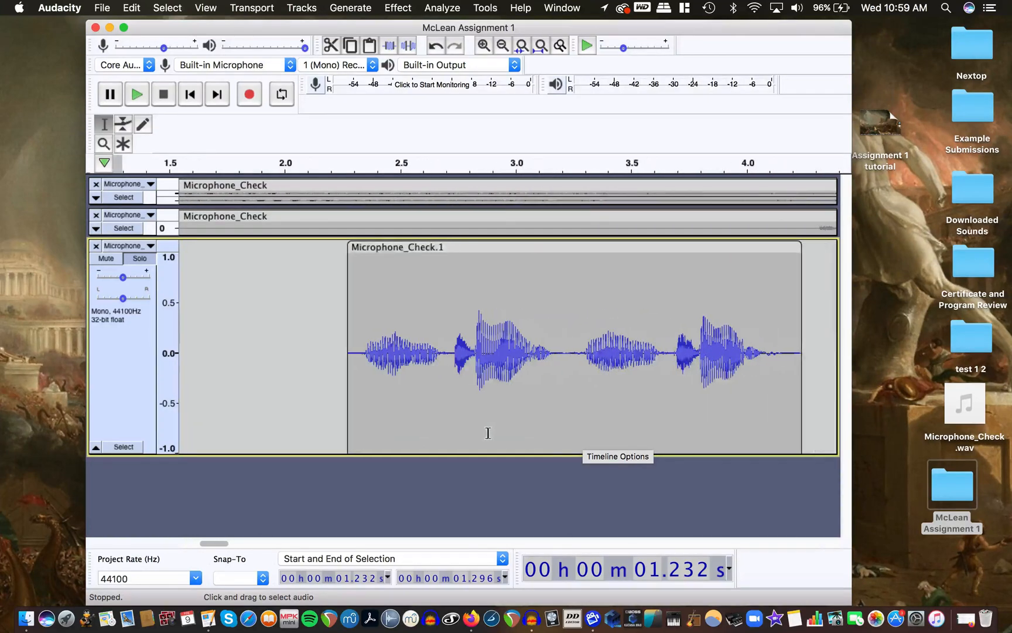
pyautogui.moveTo(360, 354); pyautogui.dragTo(327, 354)
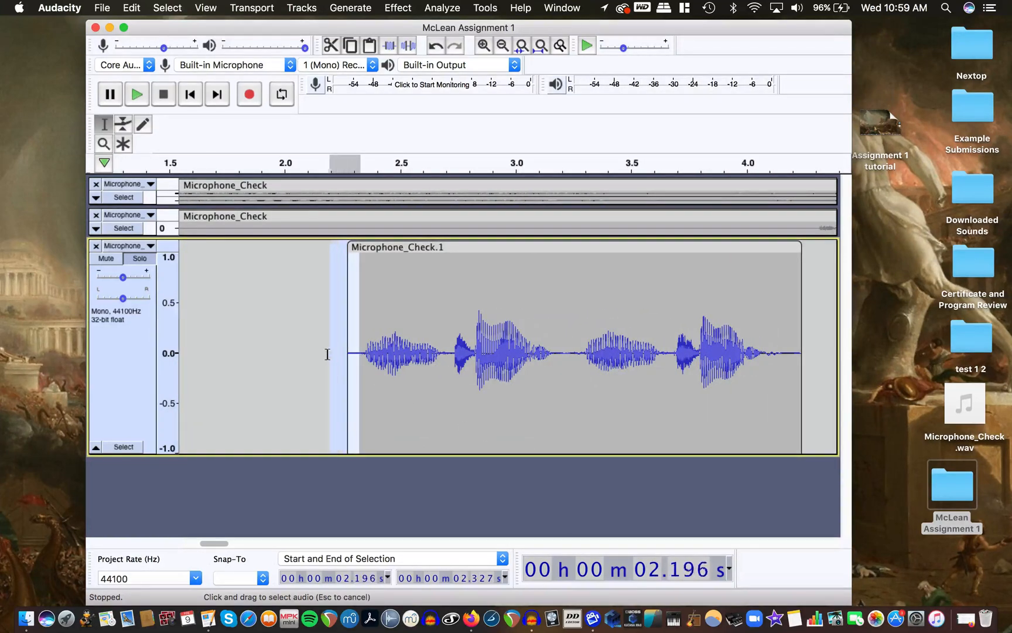
pyautogui.scroll(3, 330, 353)
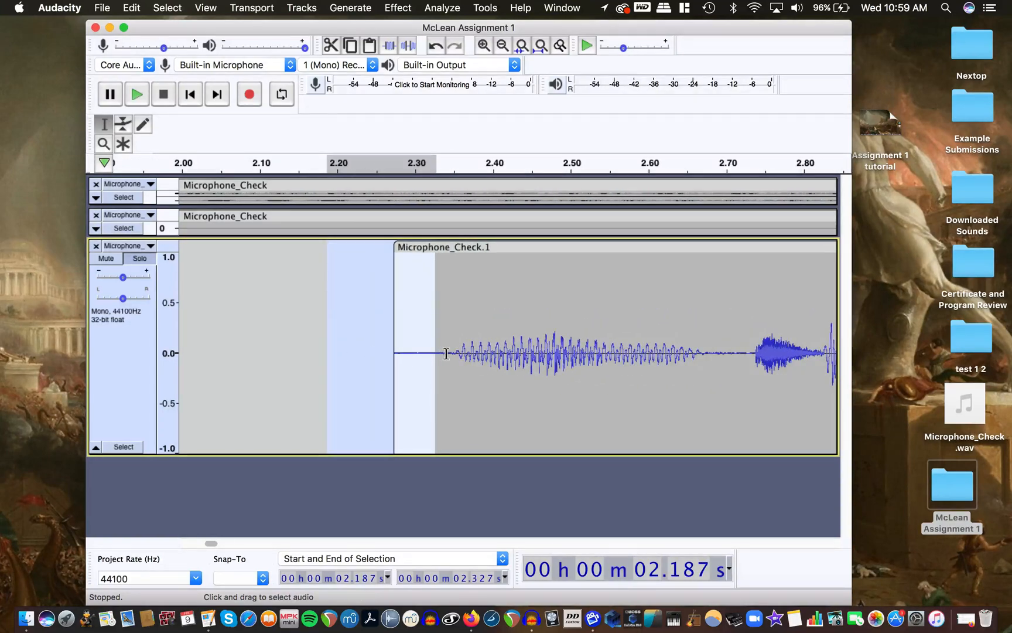
pyautogui.moveTo(447, 353); pyautogui.dragTo(400, 353)
pyautogui.moveTo(390, 355); pyautogui.dragTo(386, 356)
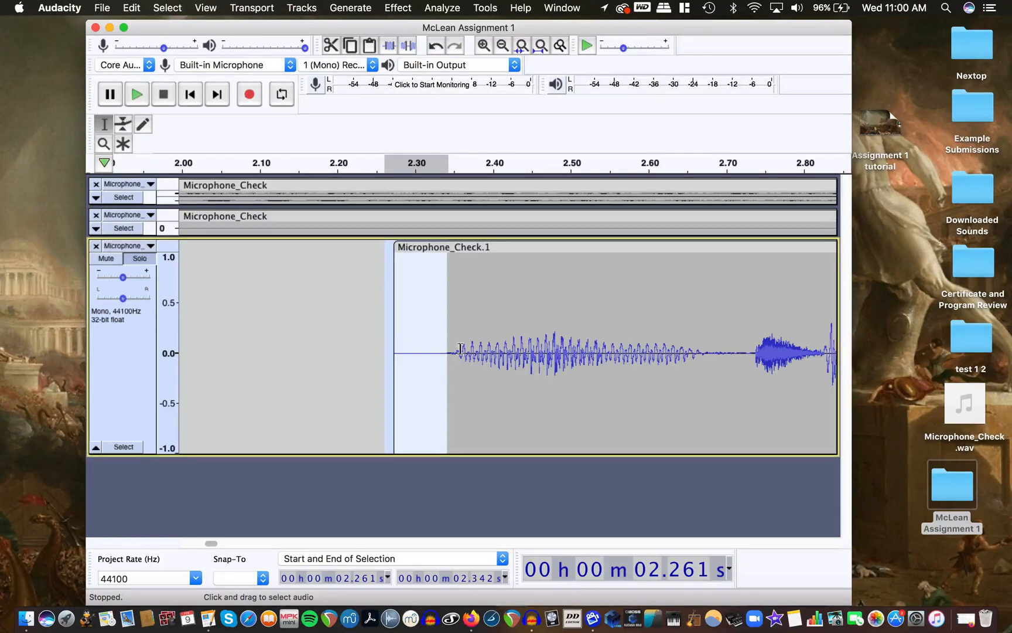
# Apply a Fade In to the second clip between about 2.339 and 2.362 seconds and play the phrase back.
pyautogui.moveTo(446, 353); pyautogui.dragTo(463, 353)
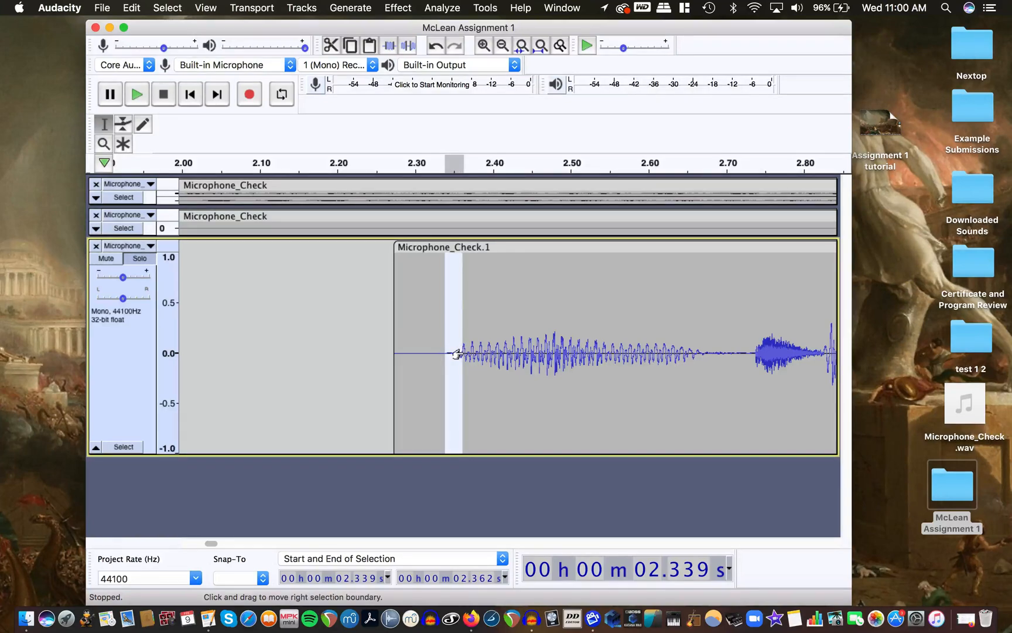
pyautogui.scroll(-3, 469, 390)
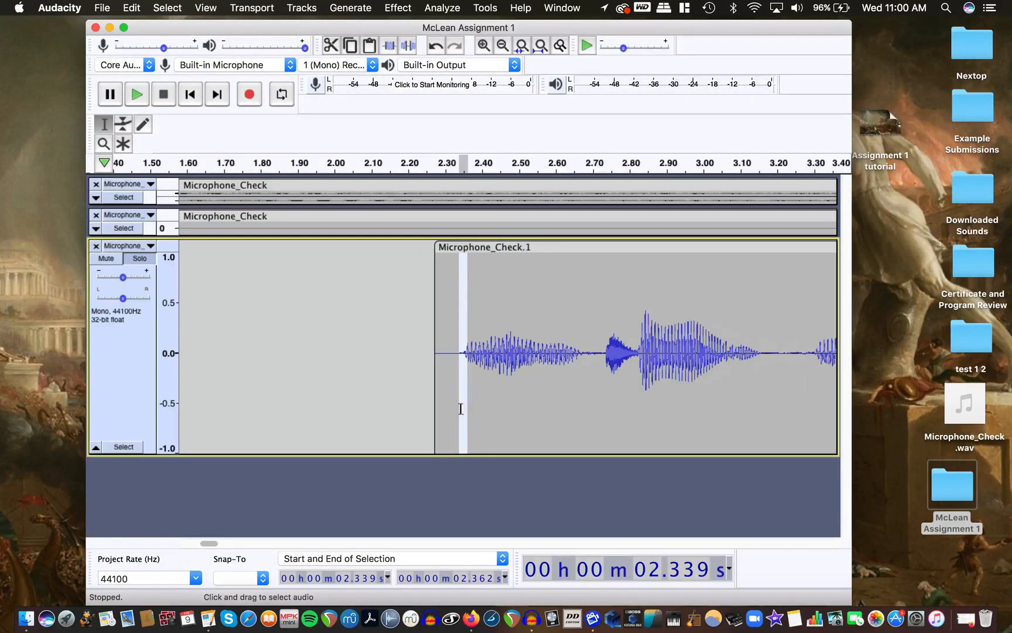
pyautogui.click(381, 376)
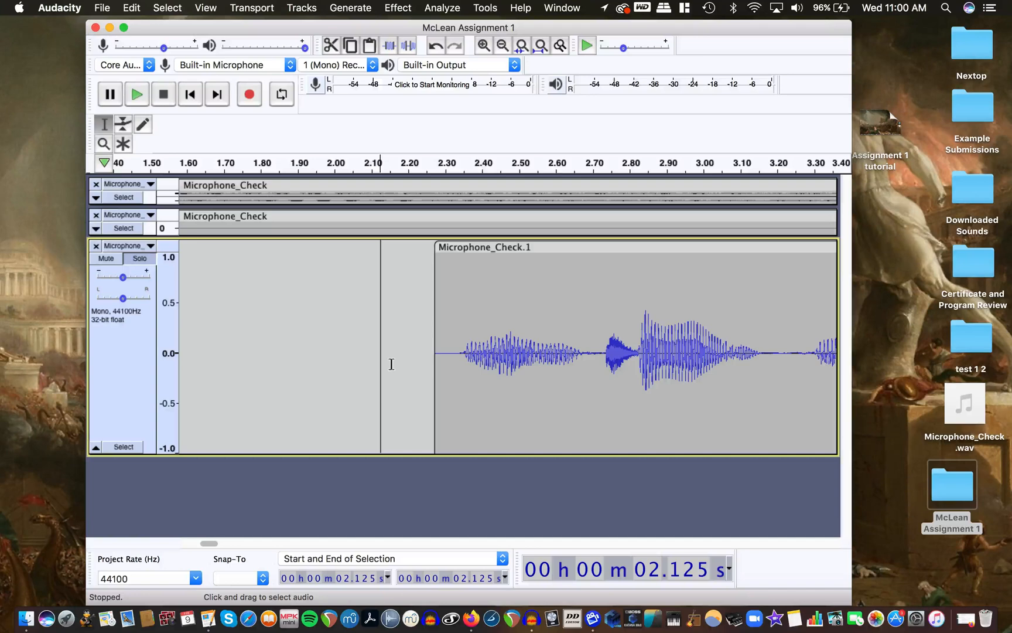
pyautogui.press('space')
pyautogui.press('space')
pyautogui.scroll(1, 391, 364)
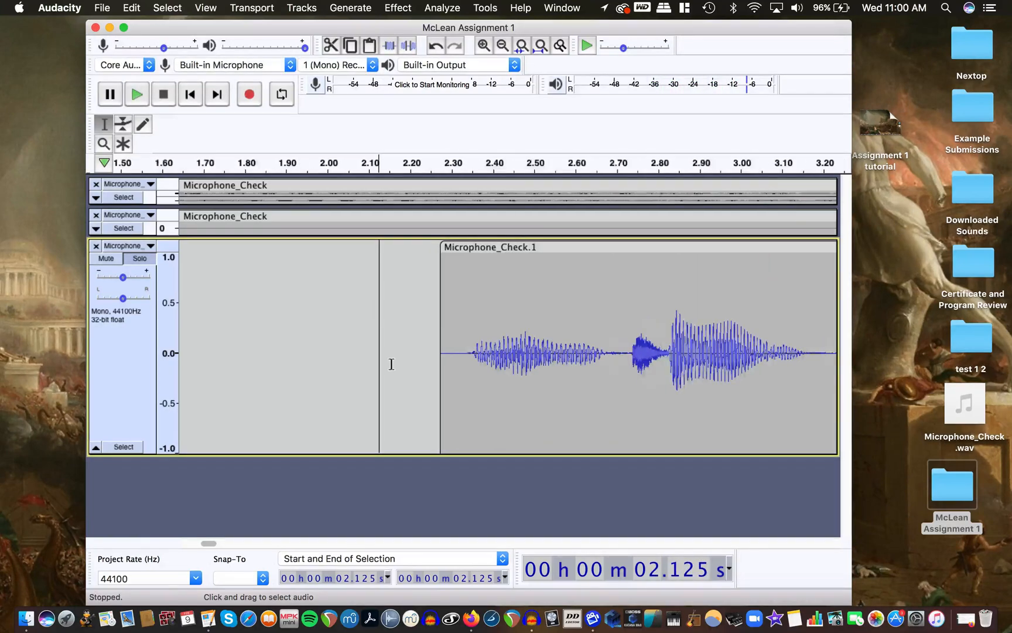
pyautogui.scroll(-2, 390, 368)
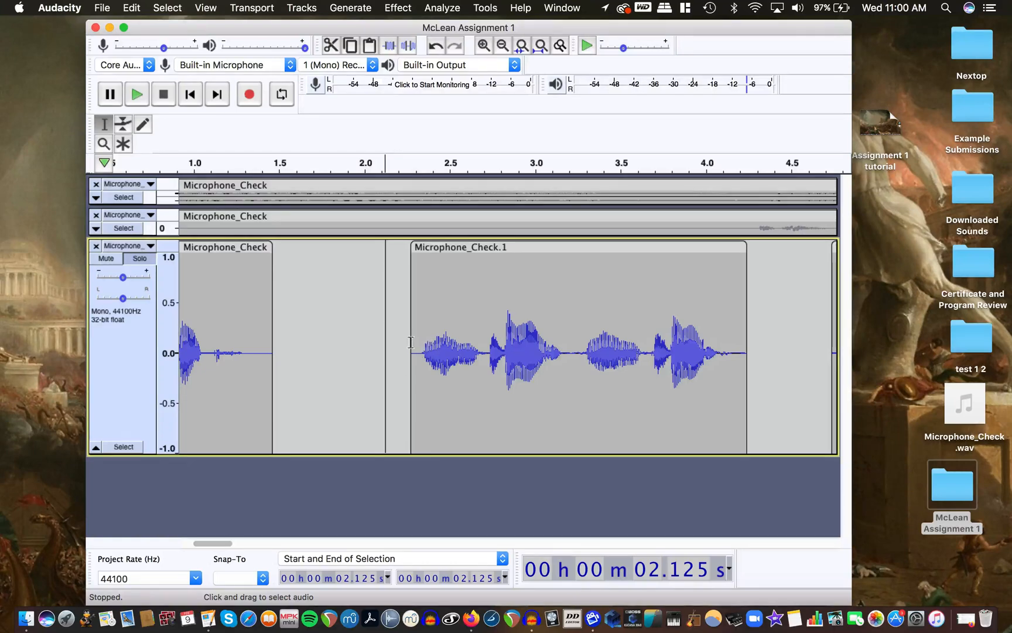
pyautogui.press('space')
# Increase the phrase track's height for a closer look at the second clip's tail.
pyautogui.scroll(5, 725, 353)
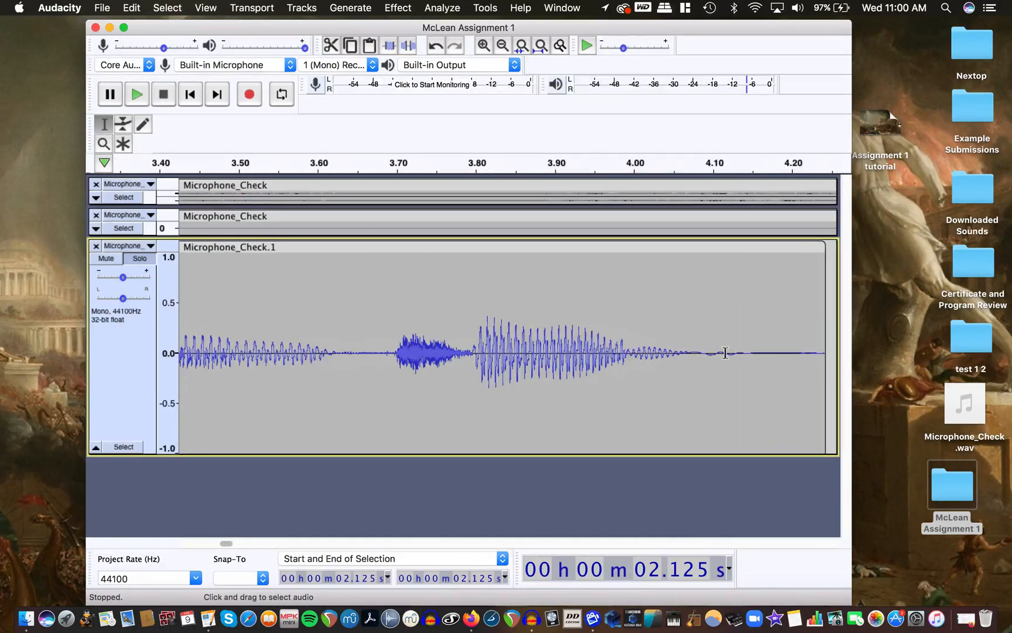
pyautogui.moveTo(739, 455); pyautogui.dragTo(737, 507)
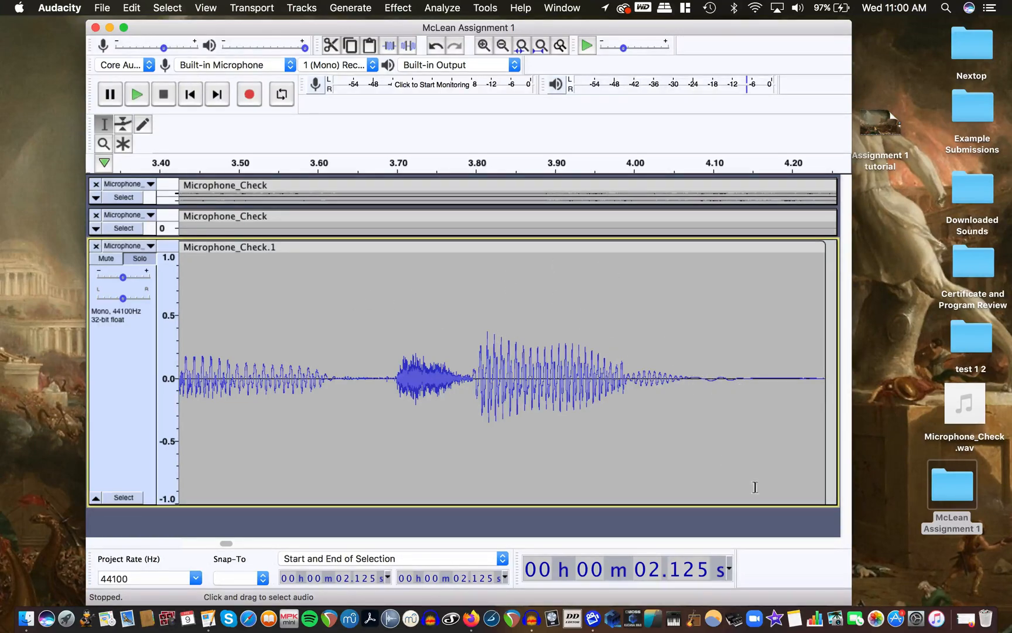
pyautogui.hscroll(5, 691, 376)
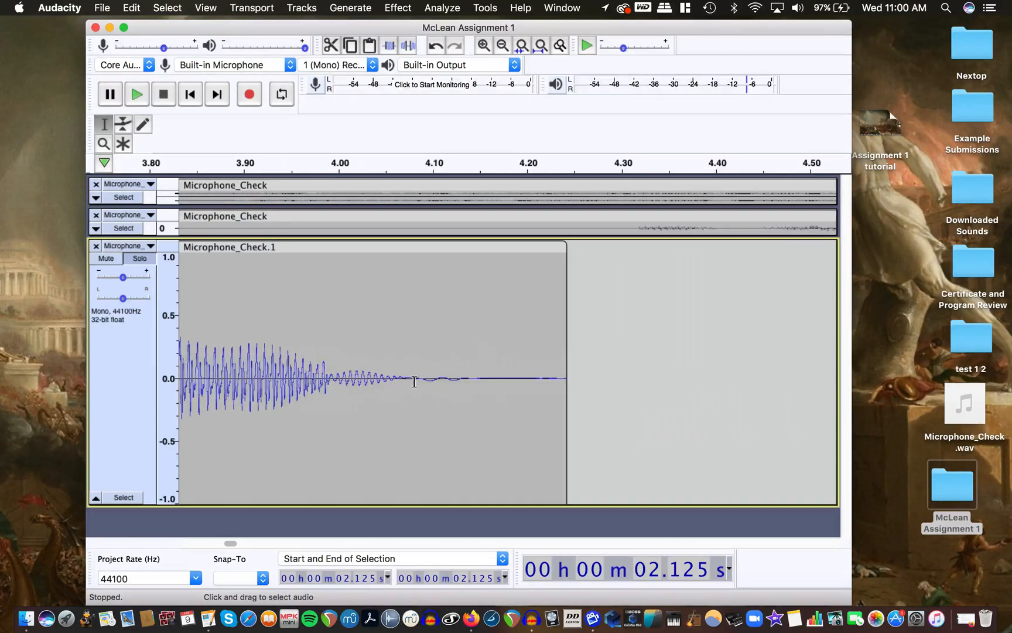
pyautogui.scroll(2, 410, 382)
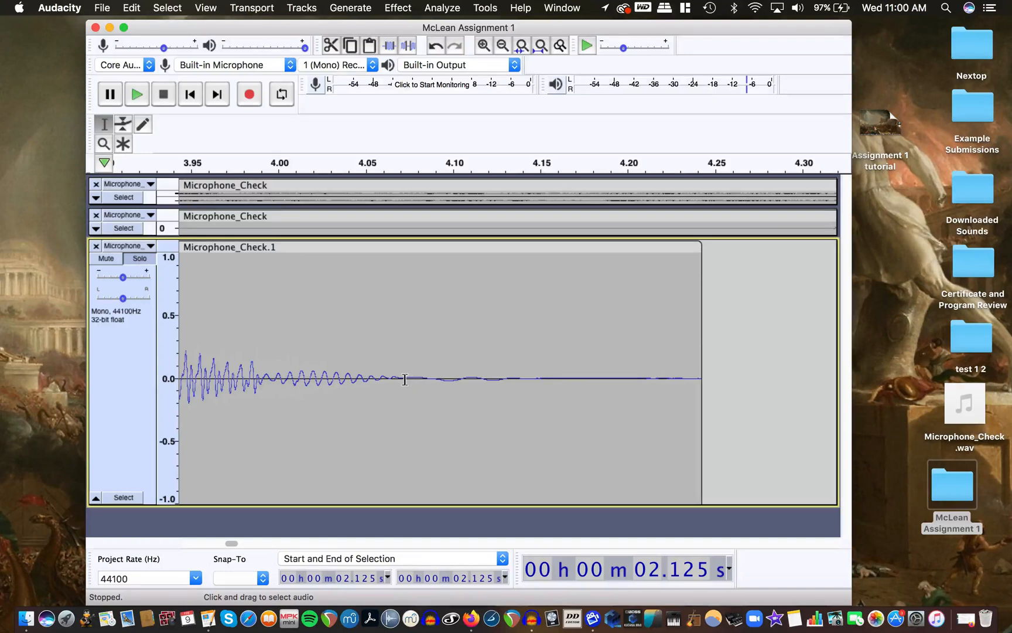
pyautogui.moveTo(402, 378); pyautogui.dragTo(706, 402)
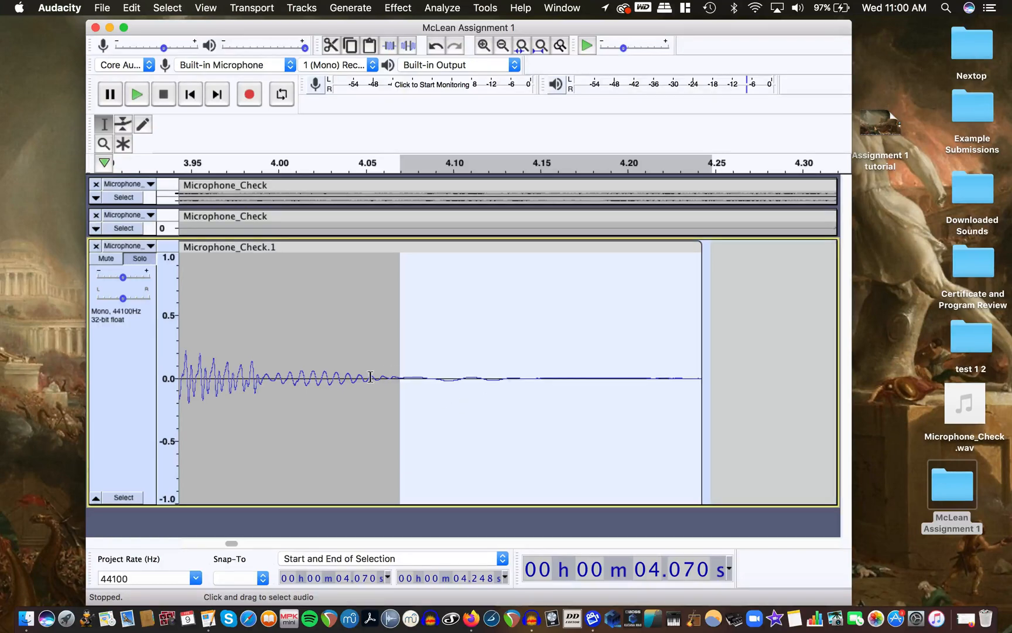
pyautogui.moveTo(371, 377); pyautogui.dragTo(409, 381)
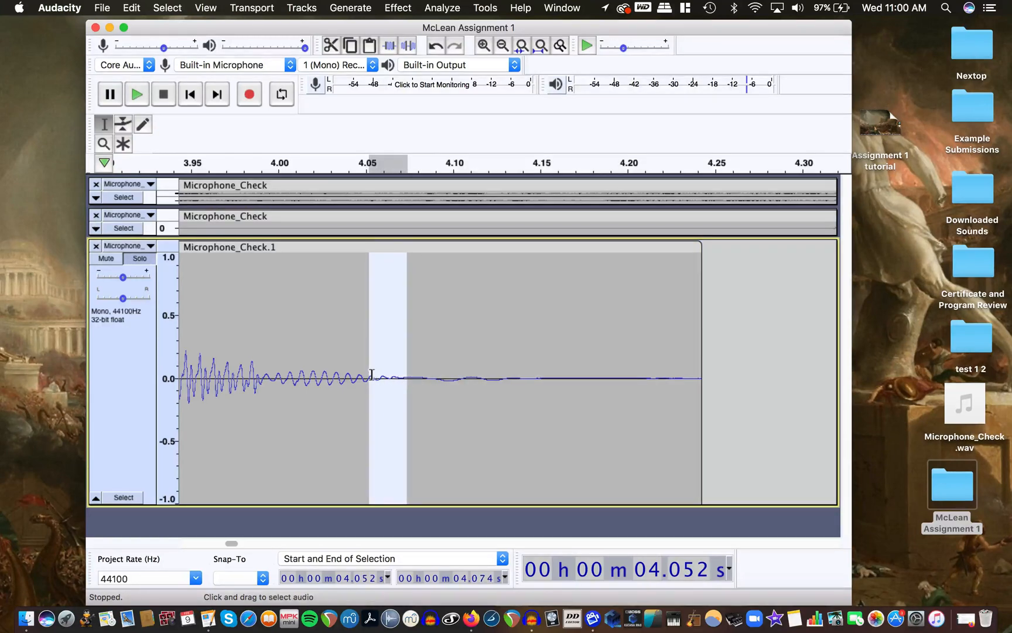
pyautogui.scroll(3, 372, 375)
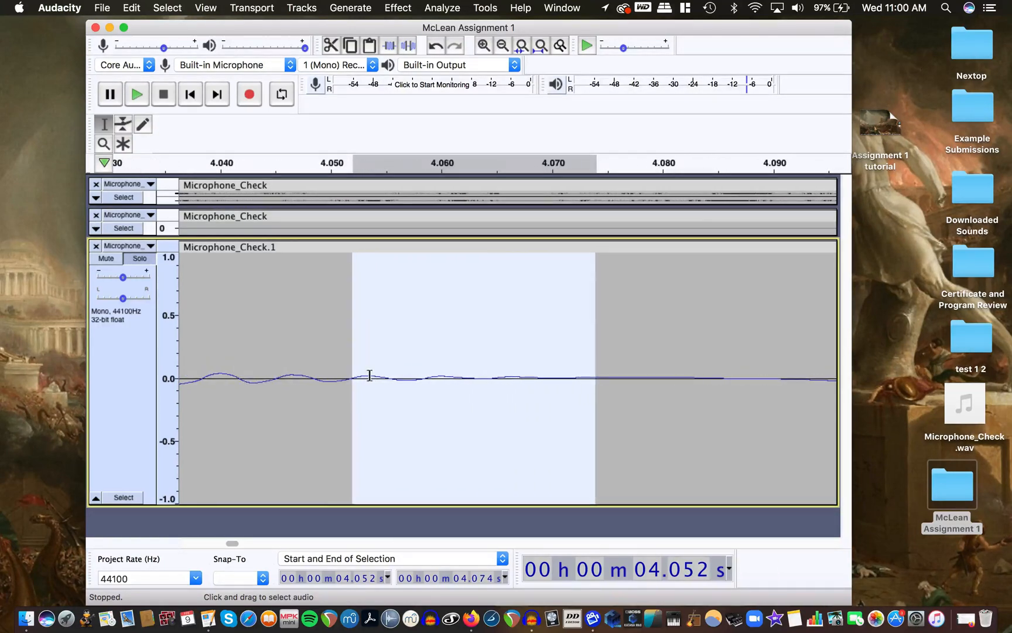
pyautogui.moveTo(371, 375); pyautogui.dragTo(452, 461)
pyautogui.scroll(-1, 456, 461)
pyautogui.scroll(-2, 455, 461)
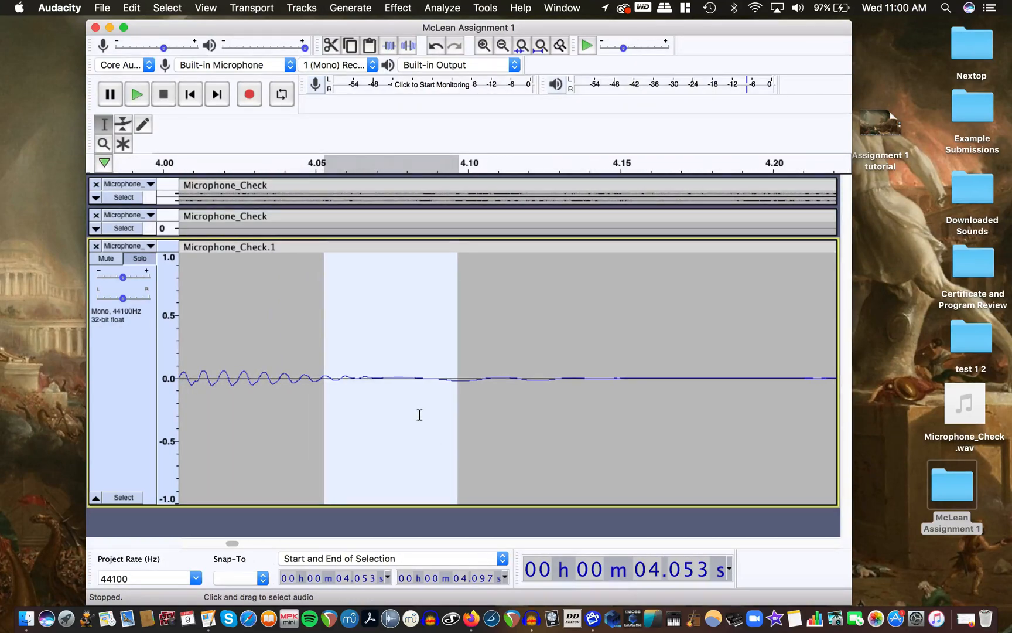
pyautogui.press('z')
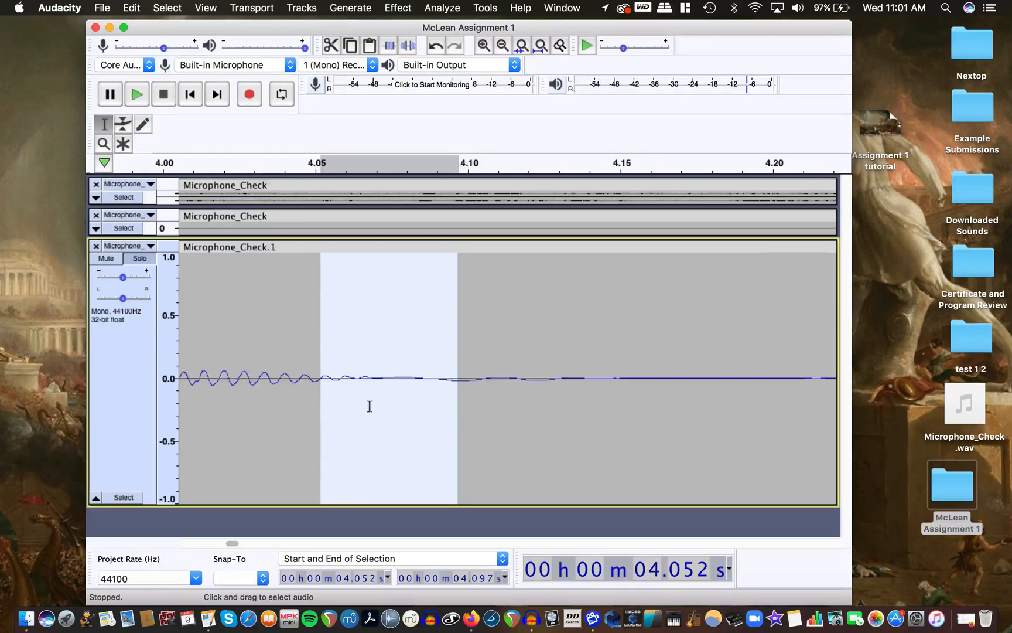
pyautogui.scroll(-2, 369, 406)
# Select the second clip's tail from about 4.071 seconds to its end, snap the selection to zero crossings and silence it.
pyautogui.moveTo(573, 384); pyautogui.dragTo(374, 410)
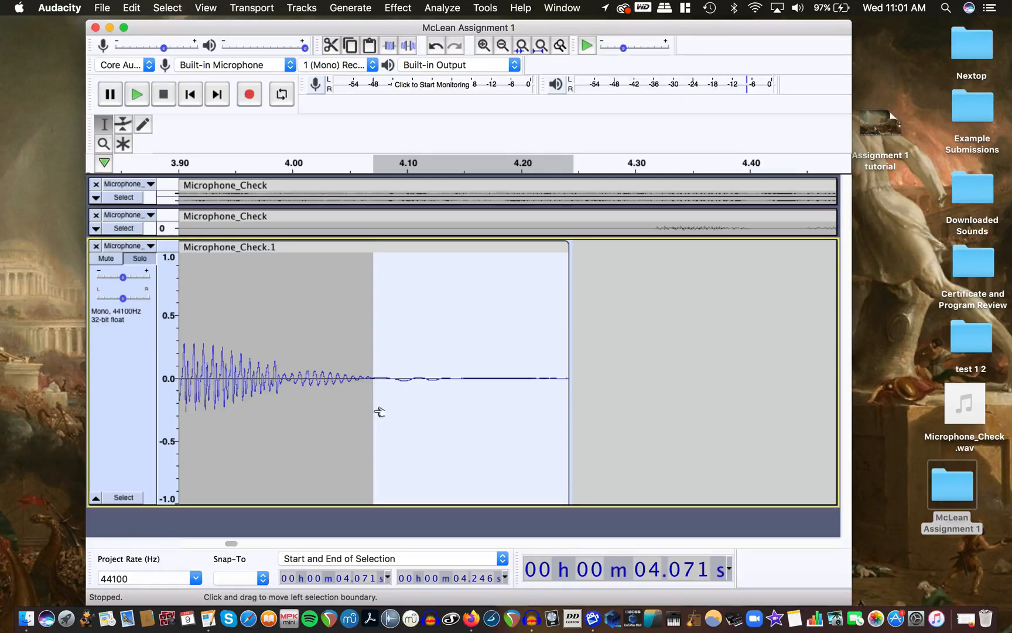
pyautogui.press('z')
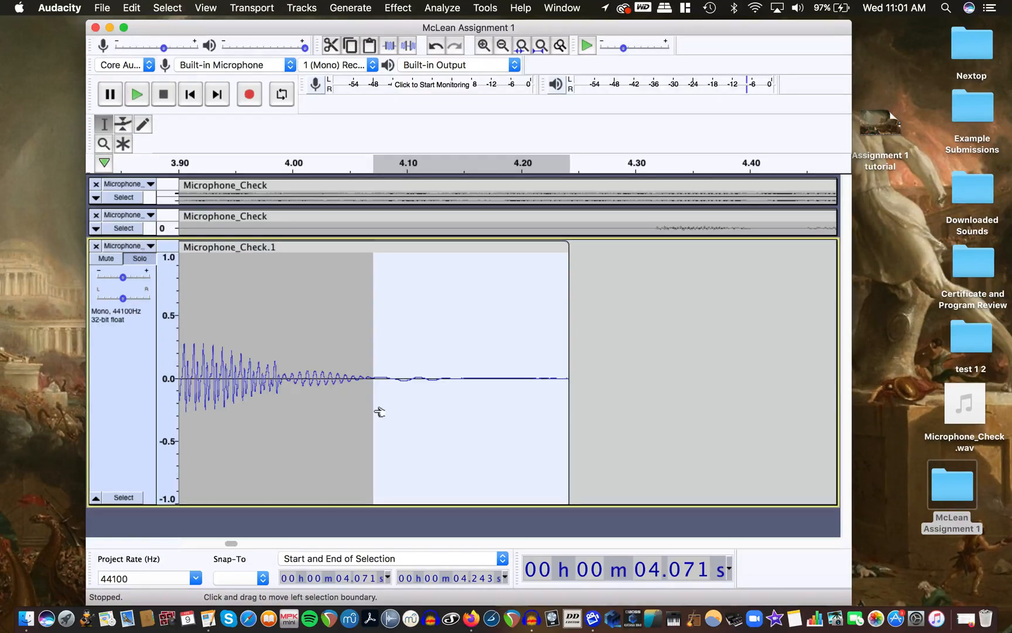
pyautogui.press('space')
pyautogui.press('super+l')
pyautogui.press('super+1')
pyautogui.press('super+1')
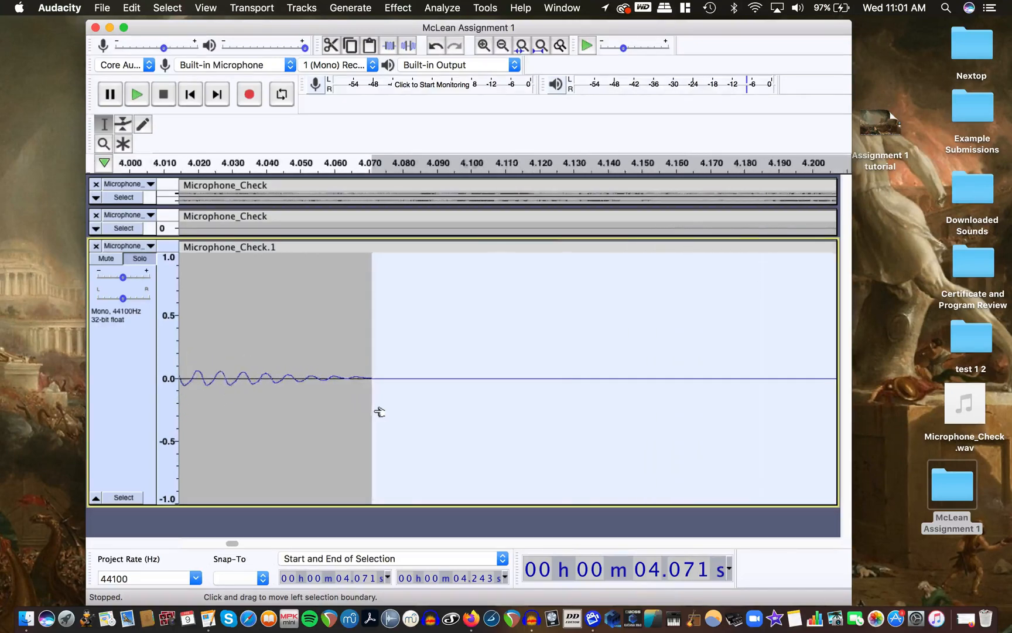
# Apply a Fade Out to the end of the second clip's phrase between about 4.056 and 4.075 seconds.
pyautogui.moveTo(374, 380); pyautogui.dragTo(286, 385)
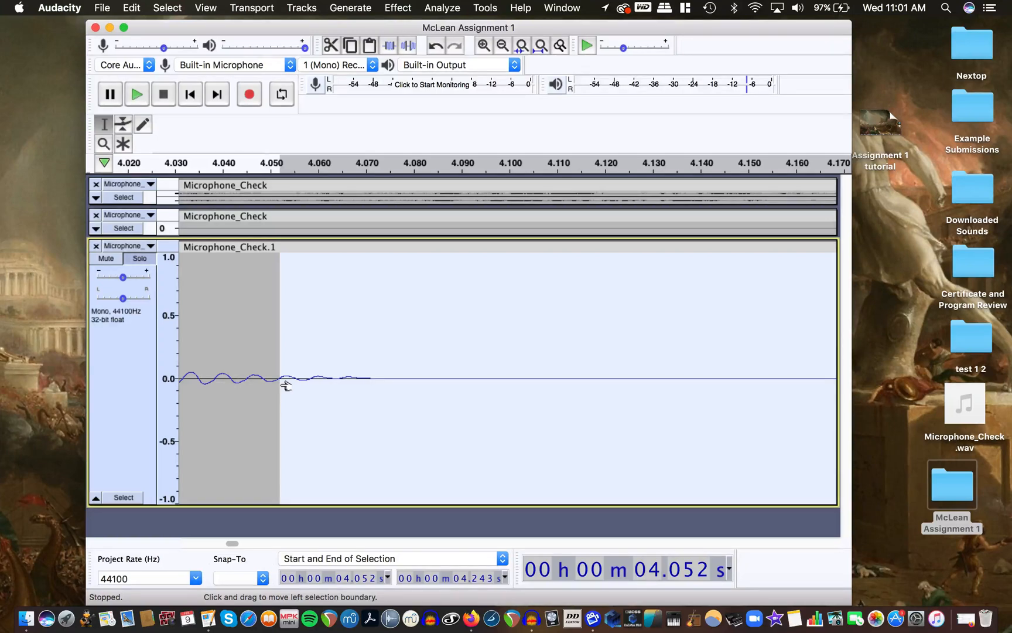
pyautogui.scroll(-3, 286, 385)
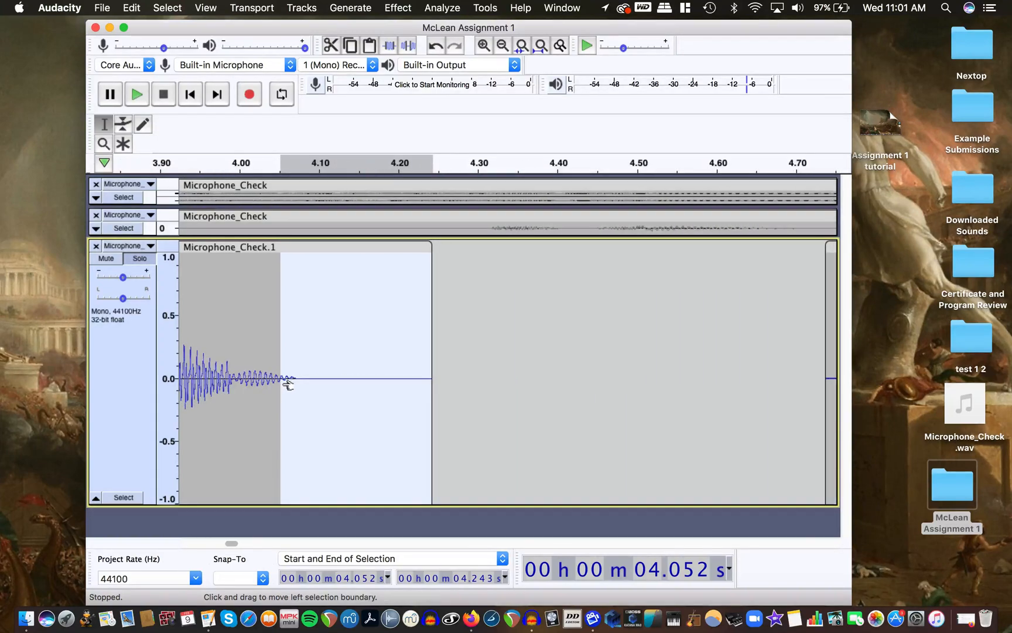
pyautogui.scroll(2, 321, 393)
pyautogui.moveTo(264, 379); pyautogui.dragTo(227, 378)
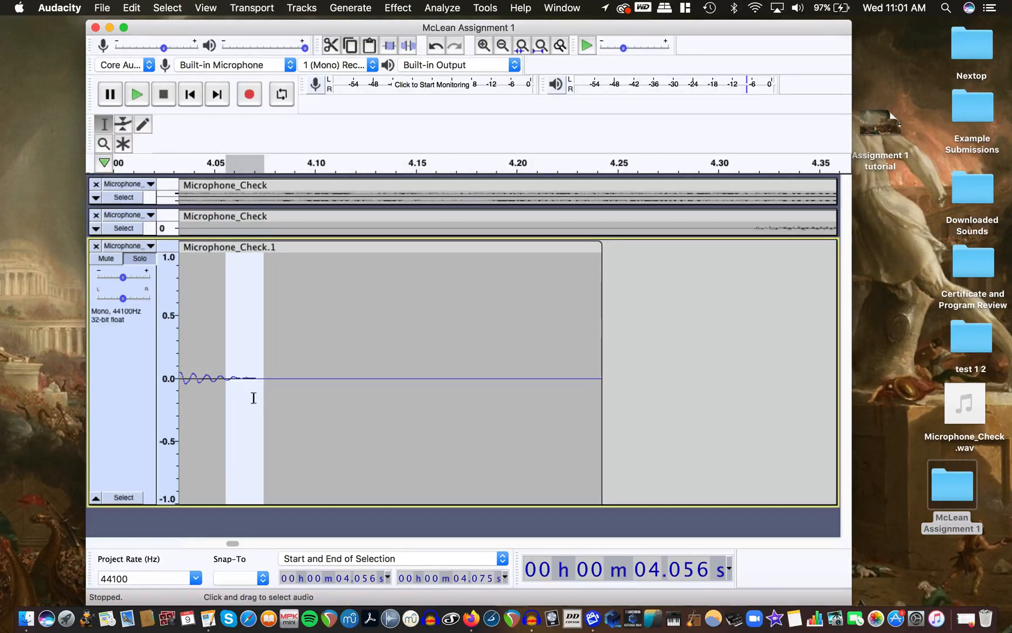
pyautogui.scroll(-4, 253, 398)
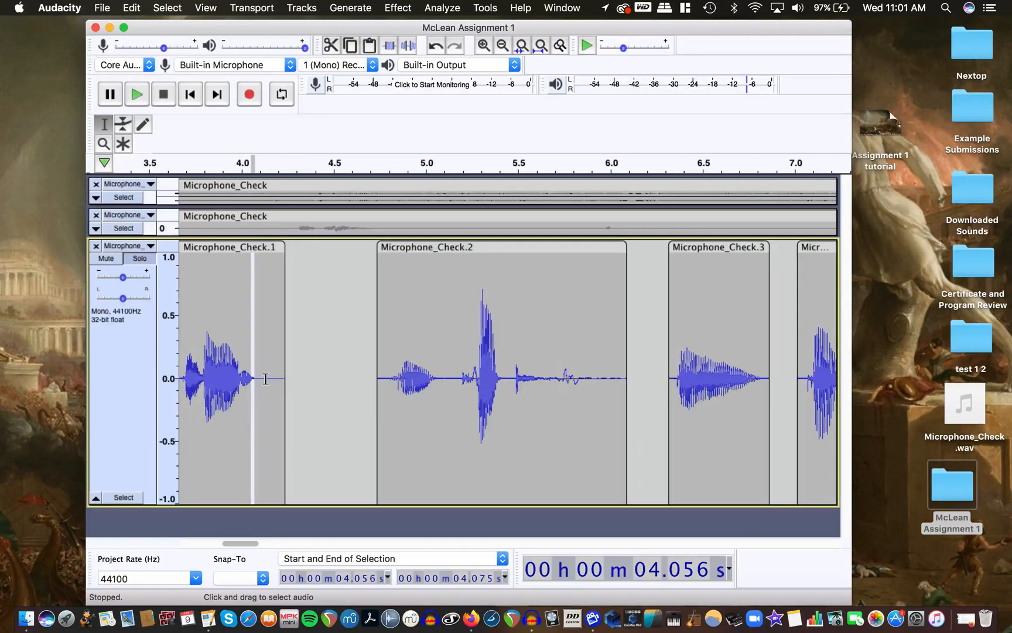
# Delete the second clip's silent tail and part of the following gap from about 4.138 seconds, and play the phrase from about 2.210 seconds.
pyautogui.moveTo(266, 378); pyautogui.dragTo(319, 378)
pyautogui.press('Delete')
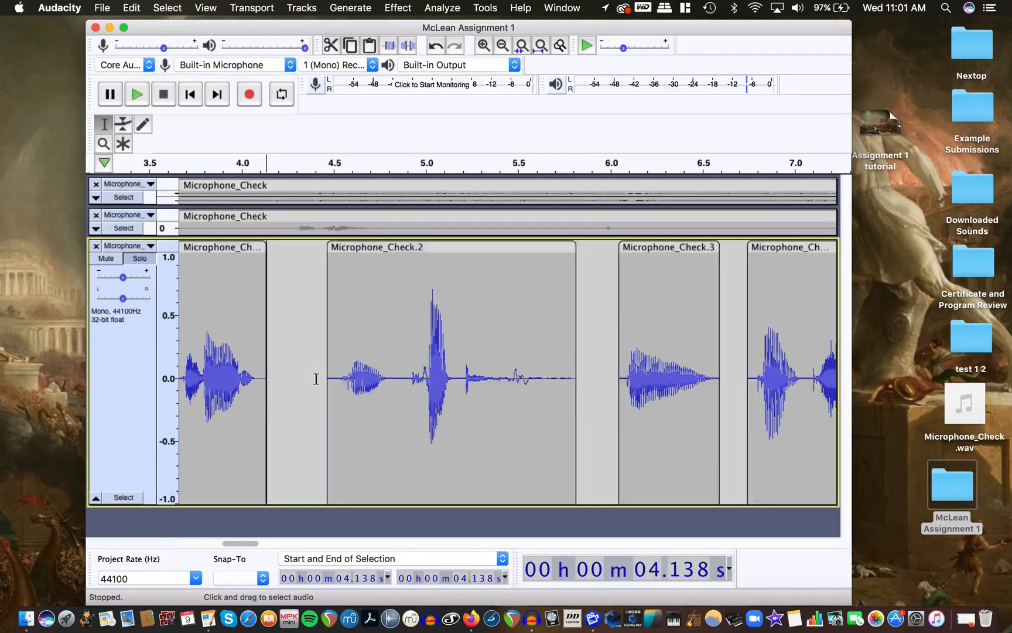
pyautogui.hscroll(-5, 317, 378)
pyautogui.click(413, 379)
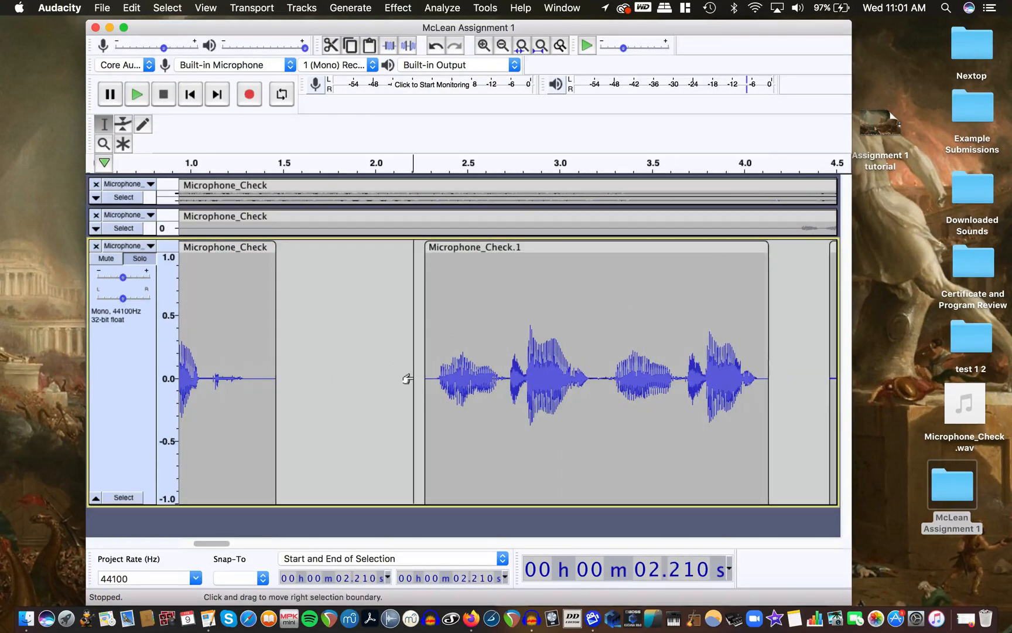
pyautogui.press('space')
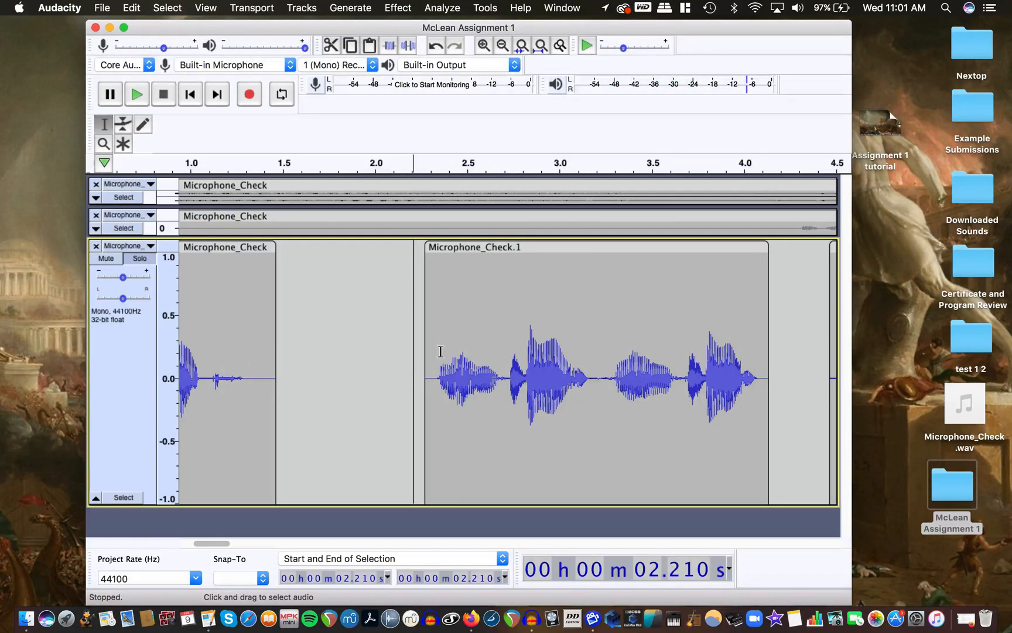
# Listen to the third clip's tail from about 5.456 seconds and inspect the remaining clips along the phrase track for leftover noise.
pyautogui.hscroll(4, 429, 348)
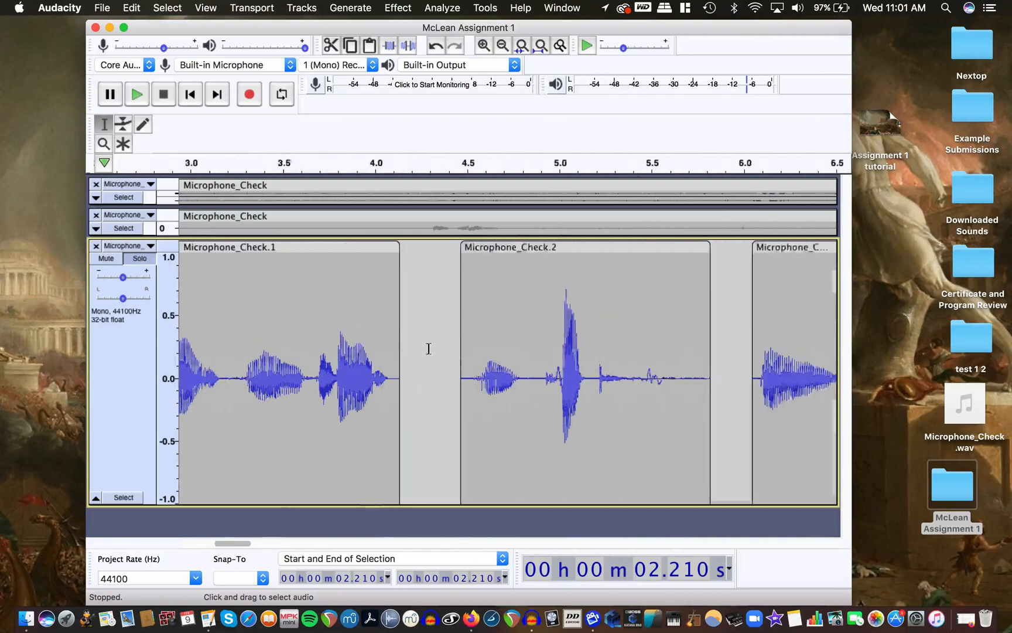
pyautogui.hscroll(3, 527, 382)
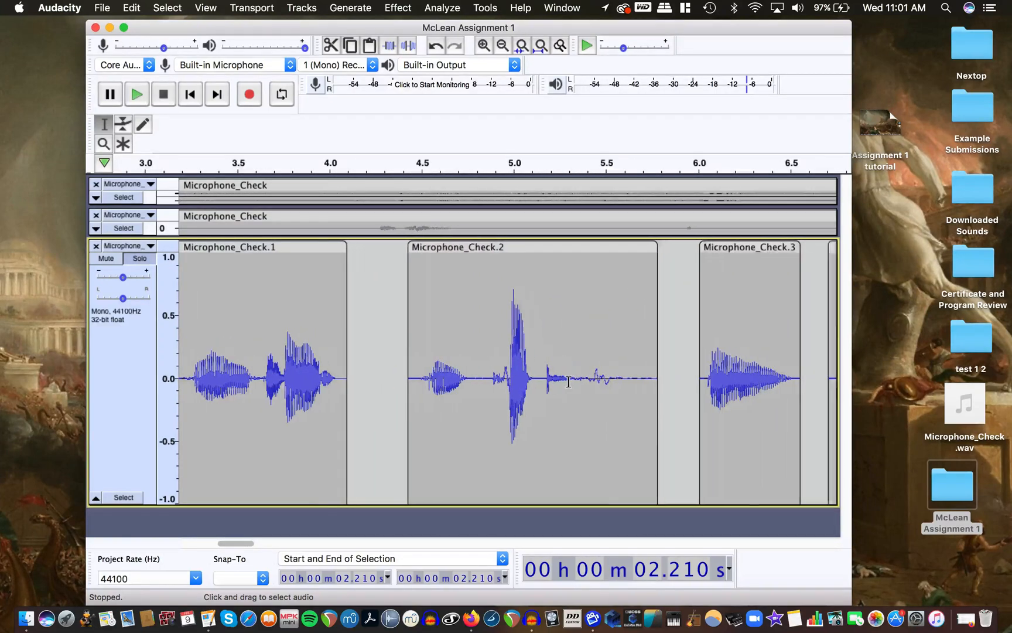
pyautogui.click(355, 383)
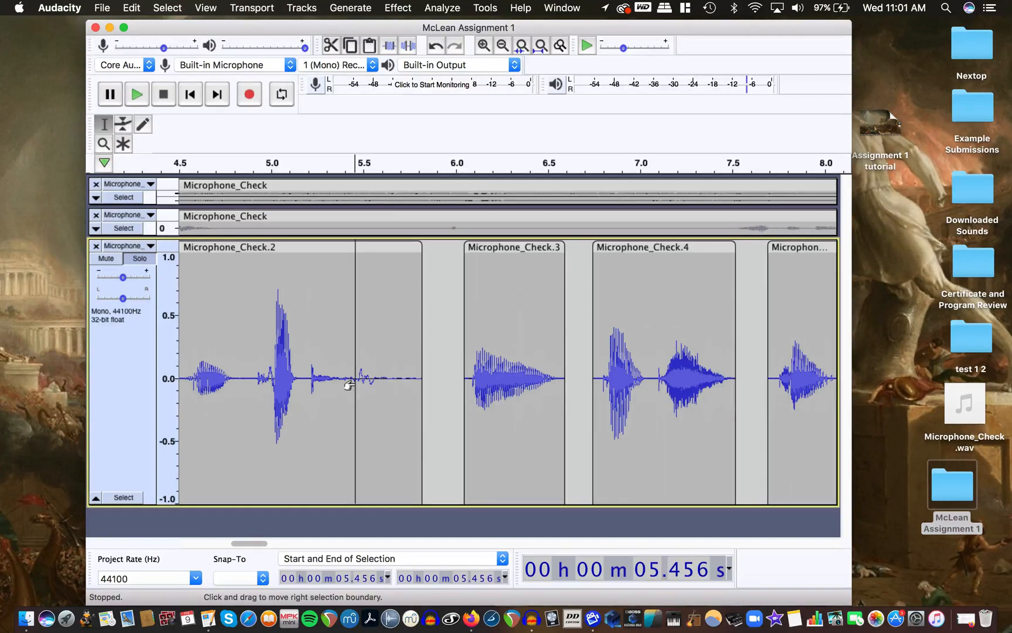
pyautogui.press('space')
pyautogui.press('space')
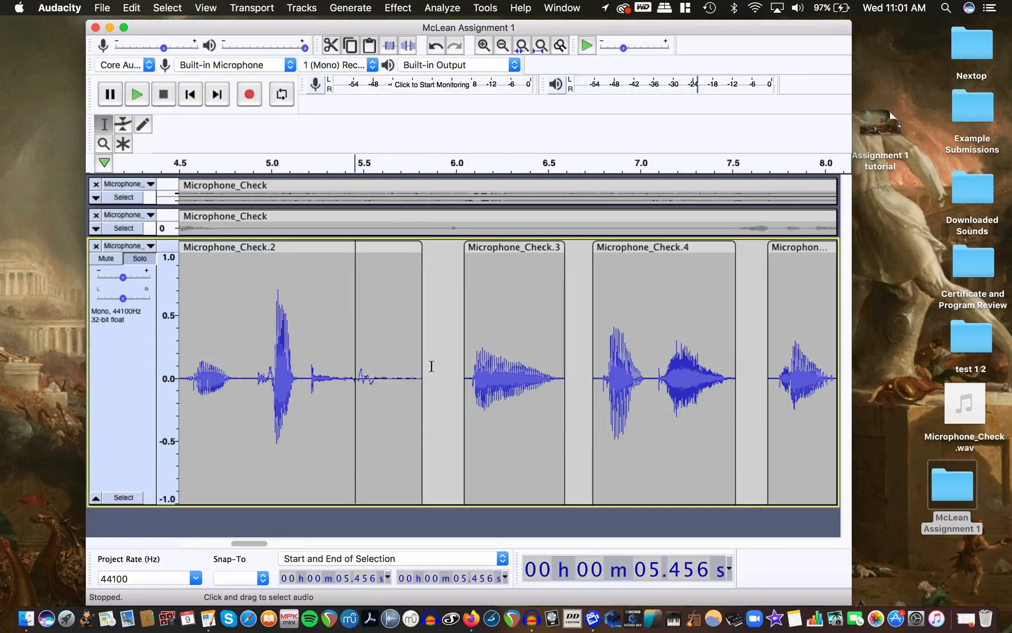
pyautogui.scroll(-3, 431, 366)
pyautogui.hscroll(6, 431, 368)
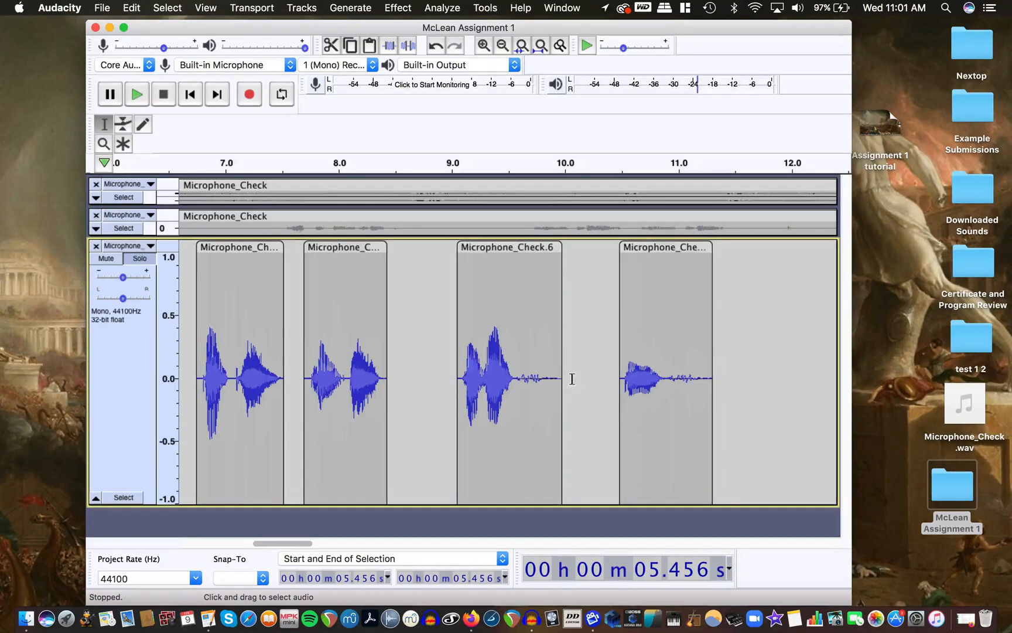
pyautogui.hscroll(10, 572, 378)
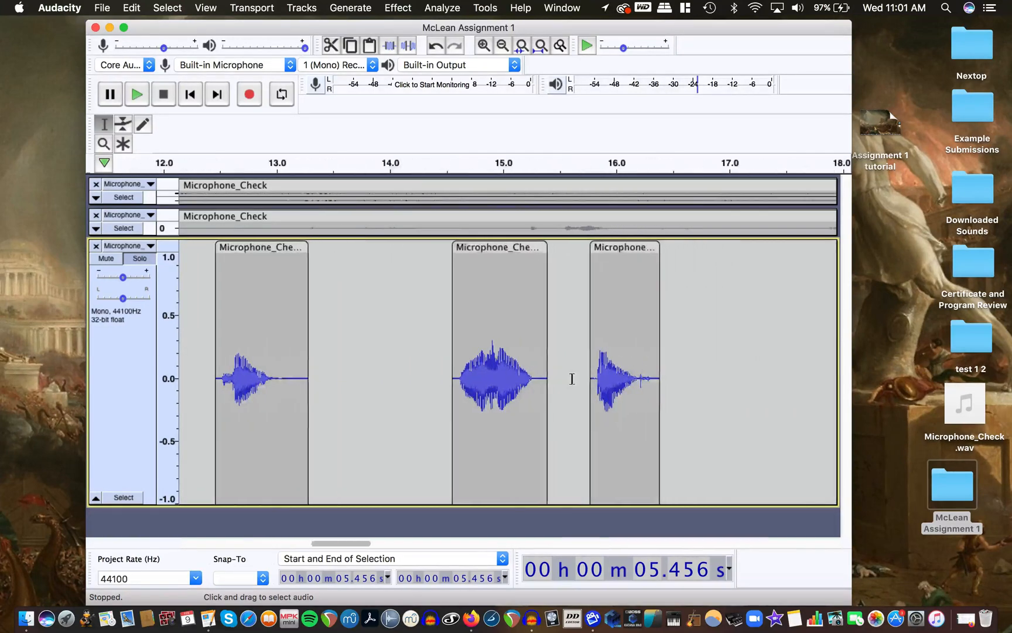
pyautogui.hscroll(-15, 572, 379)
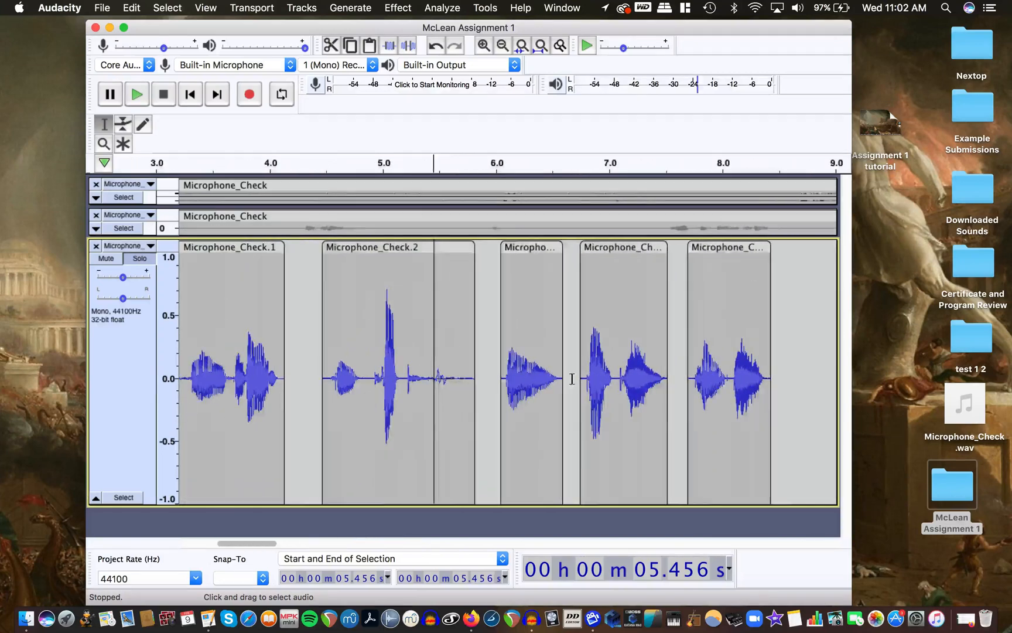
pyautogui.hscroll(-8, 572, 379)
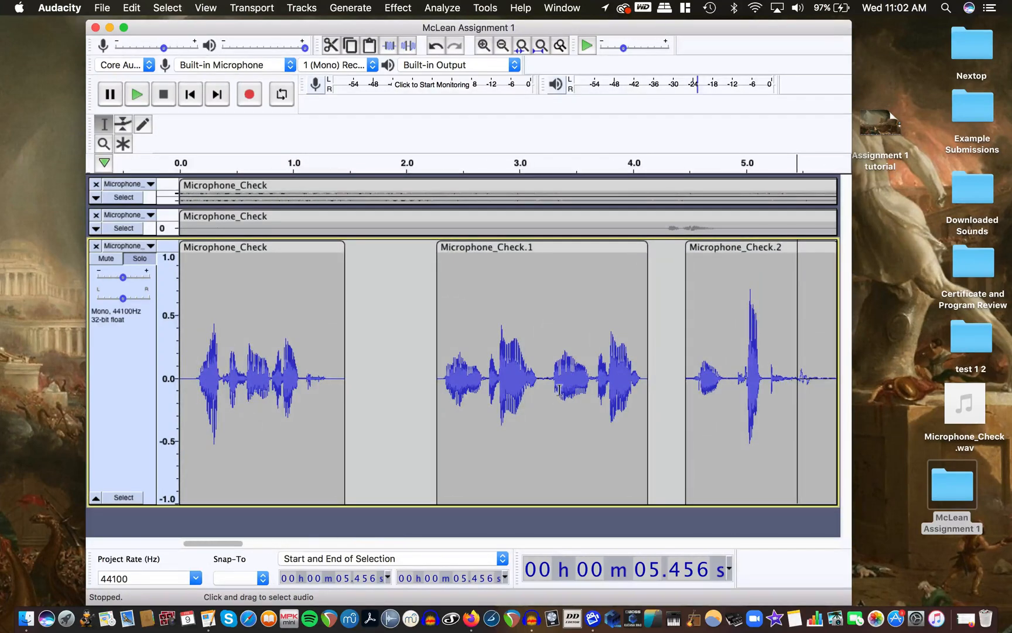
pyautogui.hscroll(4, 560, 390)
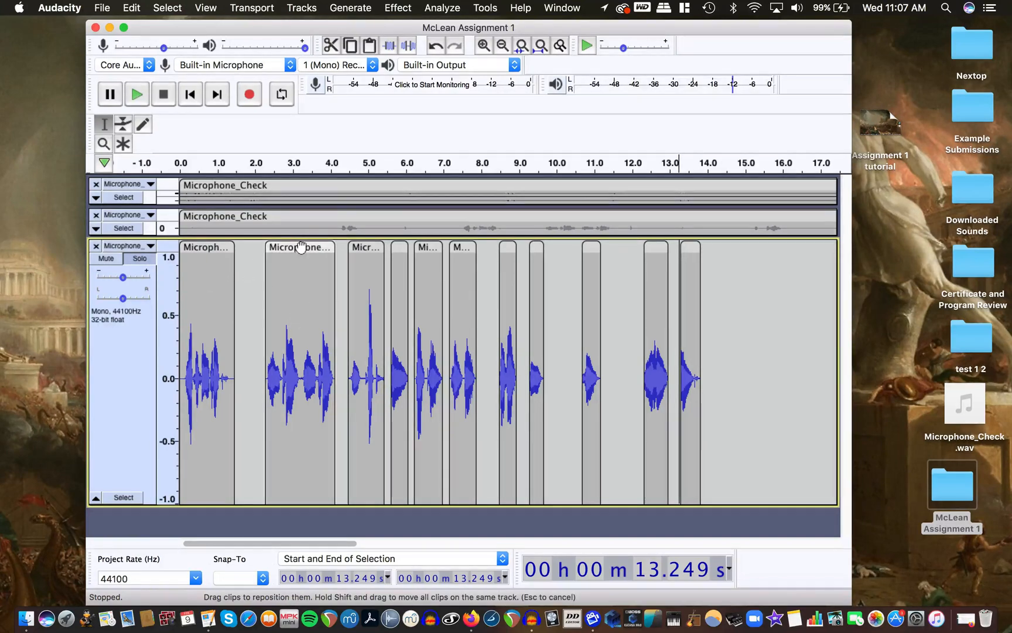
# Slide the second through seventh clips earlier so that each one starts where the preceding clip ends.
pyautogui.moveTo(300, 248); pyautogui.dragTo(273, 251)
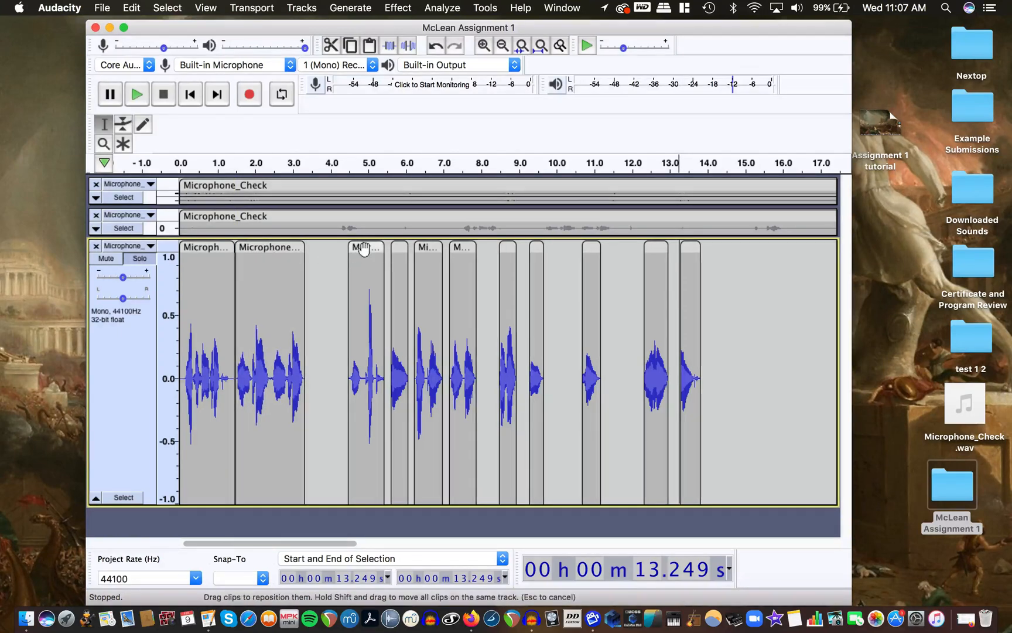
pyautogui.moveTo(364, 248); pyautogui.dragTo(321, 250)
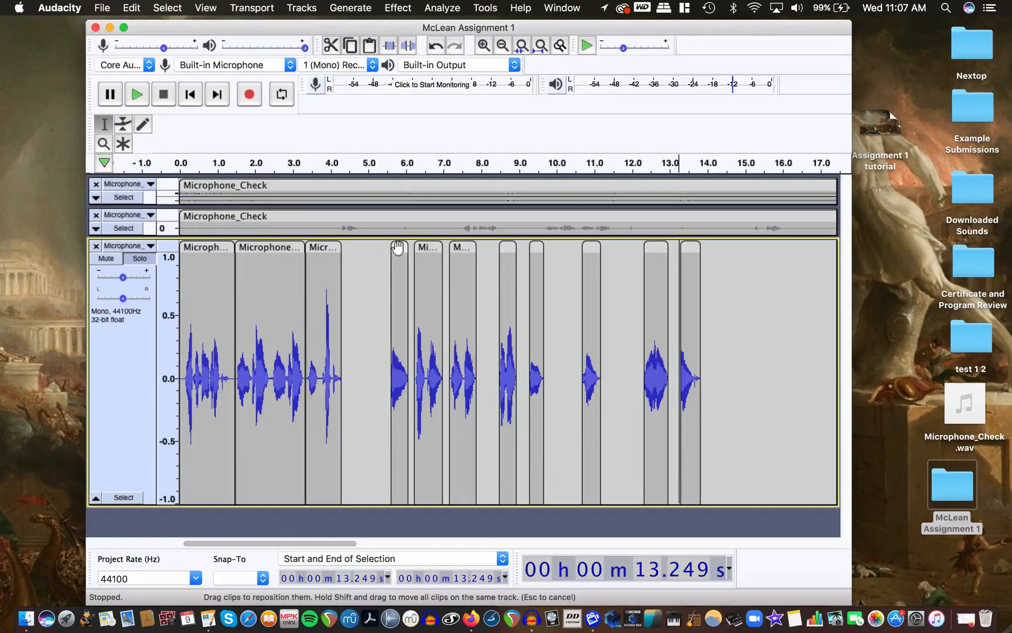
pyautogui.moveTo(398, 248); pyautogui.dragTo(348, 250)
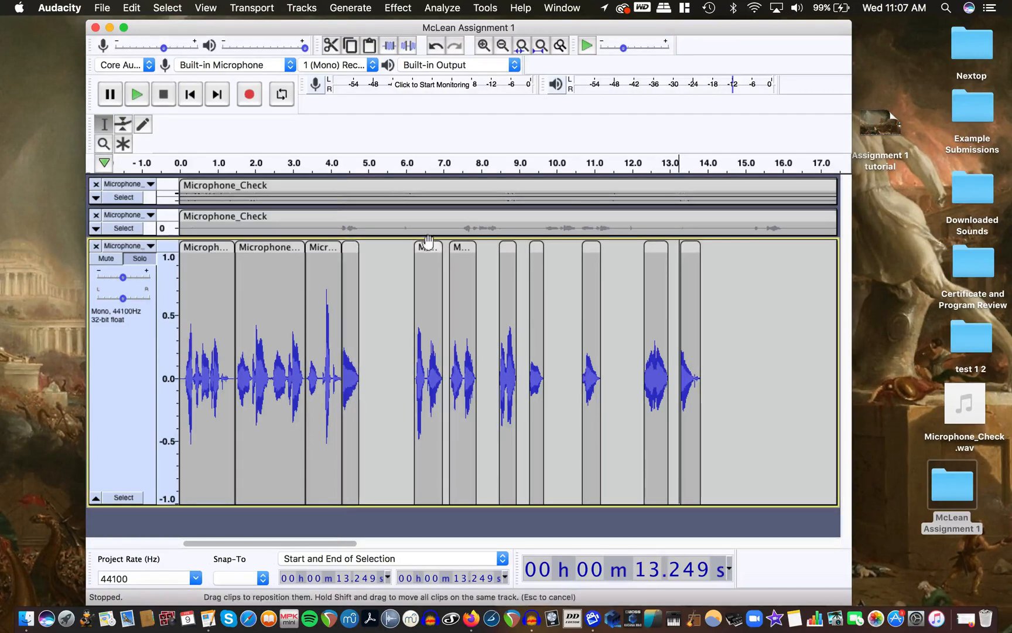
pyautogui.moveTo(429, 242); pyautogui.dragTo(372, 251)
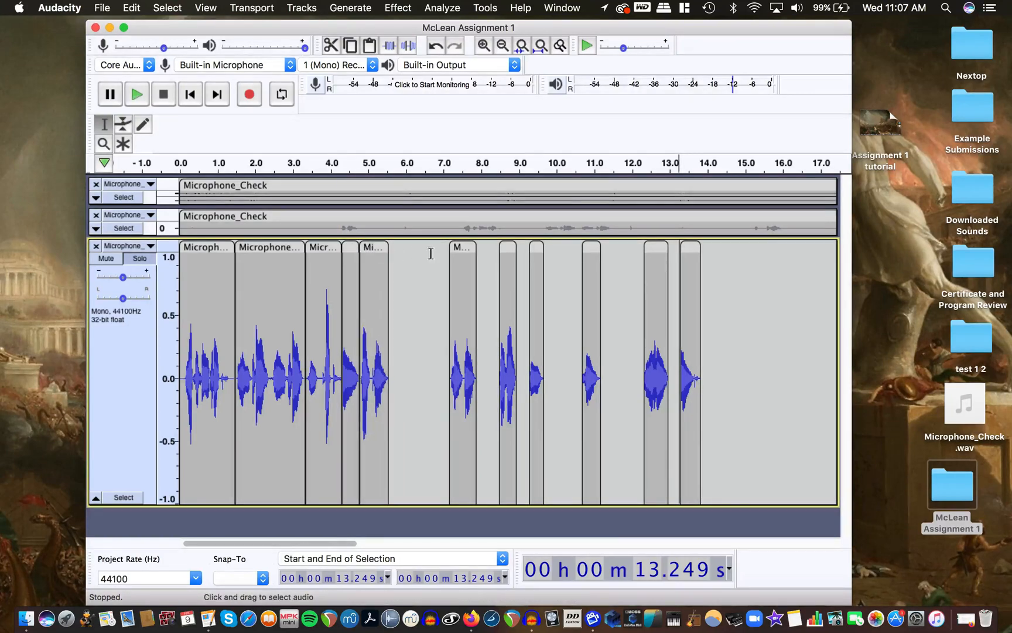
pyautogui.moveTo(458, 248); pyautogui.dragTo(396, 251)
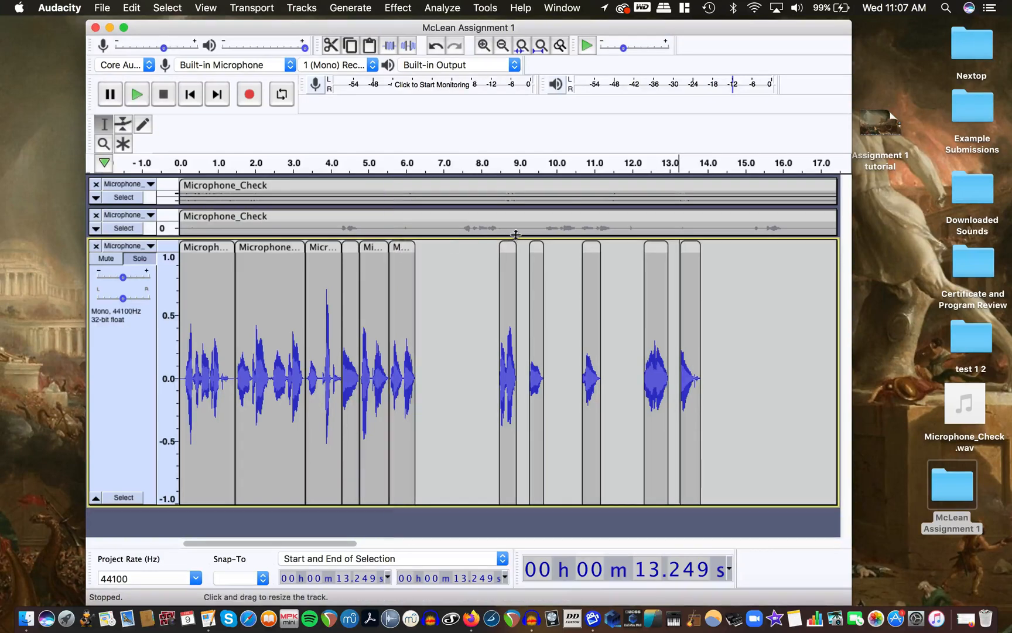
pyautogui.moveTo(508, 247); pyautogui.dragTo(423, 253)
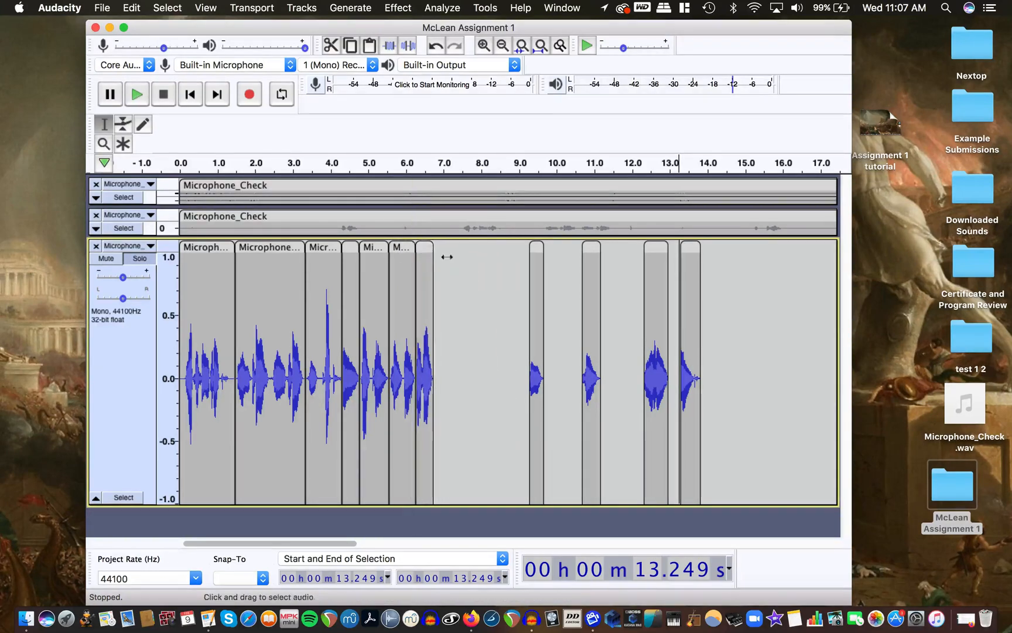
# Place a copy of the eighth clip at about 16.313 seconds and delete the original's region from about 8.278 to 9.471 seconds.
pyautogui.moveTo(534, 248); pyautogui.dragTo(517, 264)
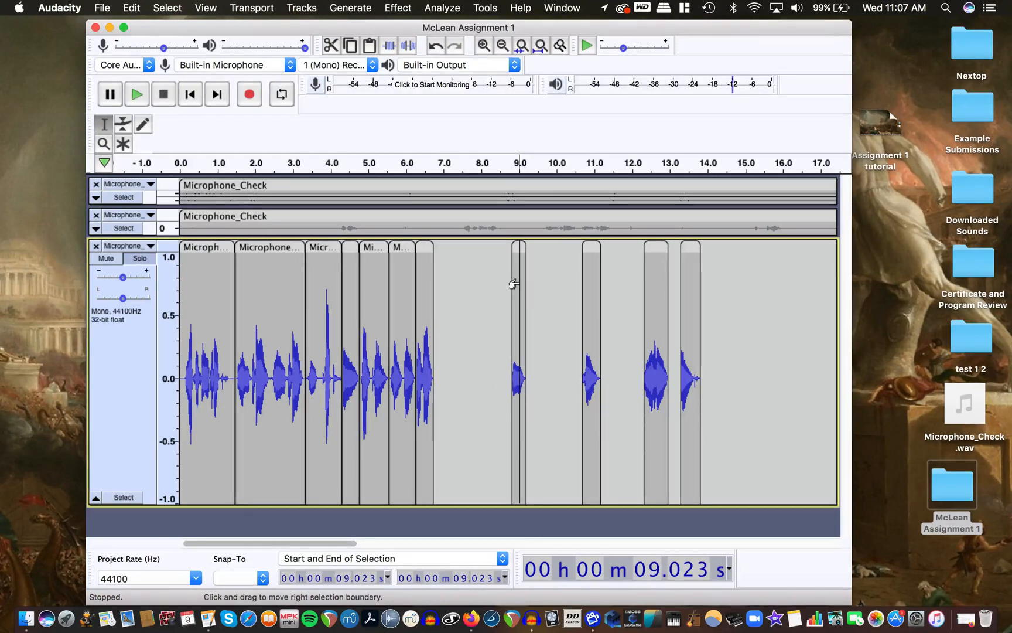
pyautogui.doubleClick(519, 281)
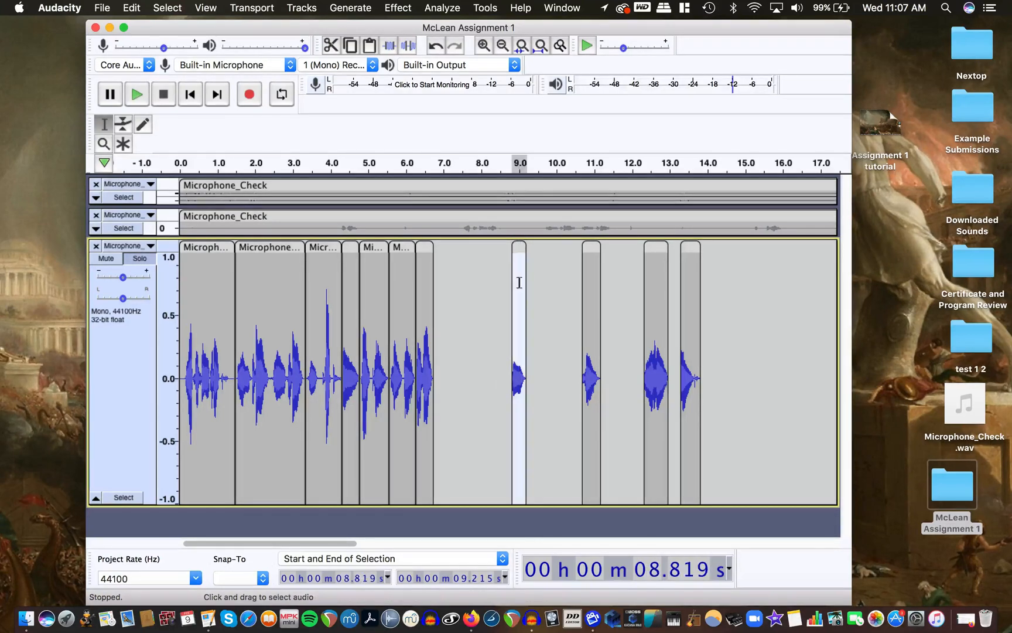
pyautogui.click(795, 287)
pyautogui.press('super+v')
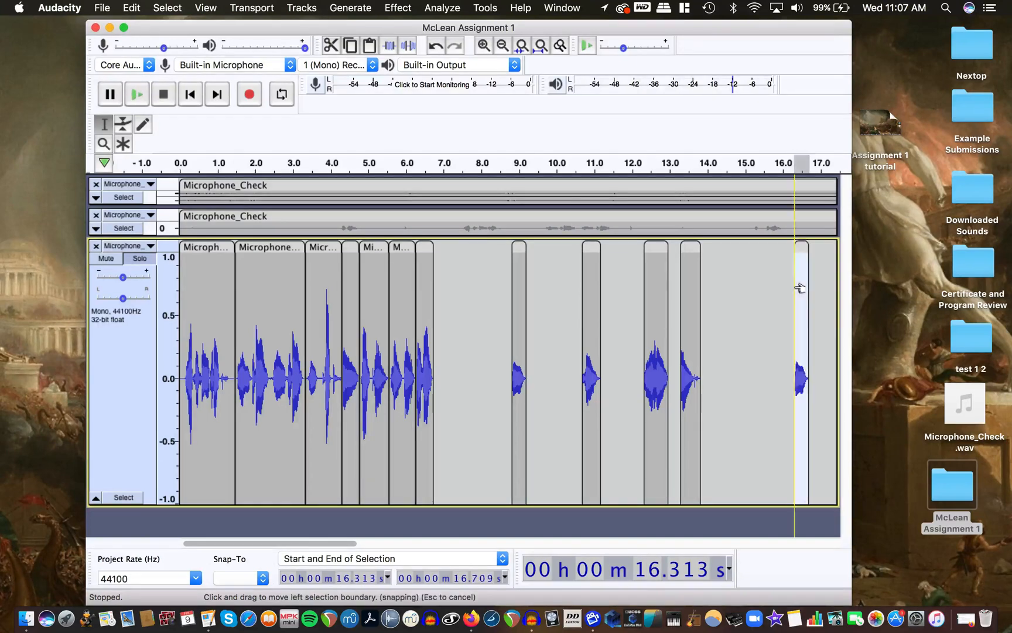
pyautogui.moveTo(536, 401); pyautogui.dragTo(492, 399)
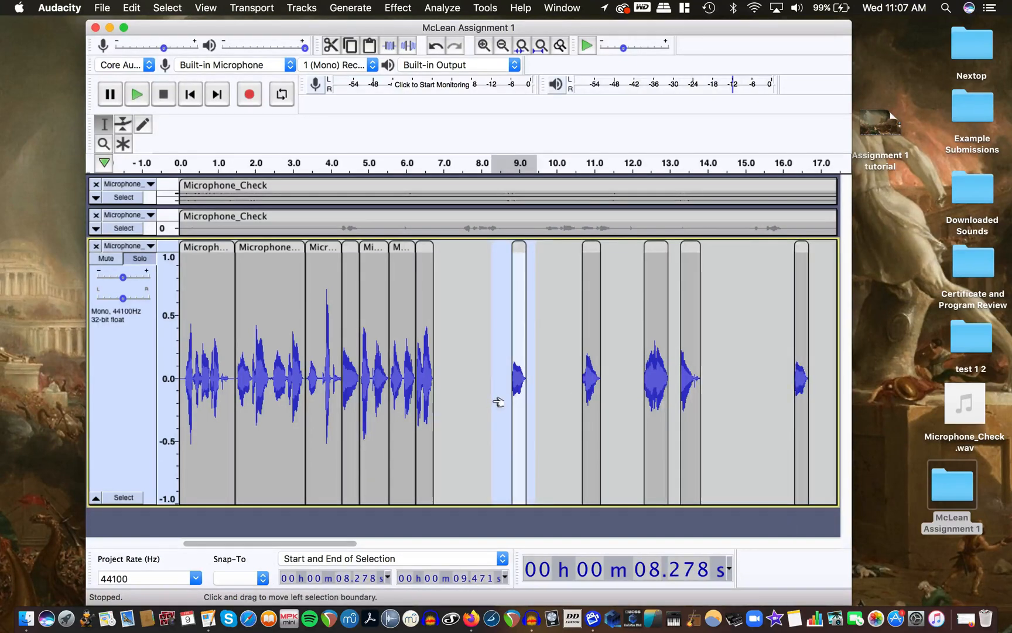
pyautogui.press('Delete')
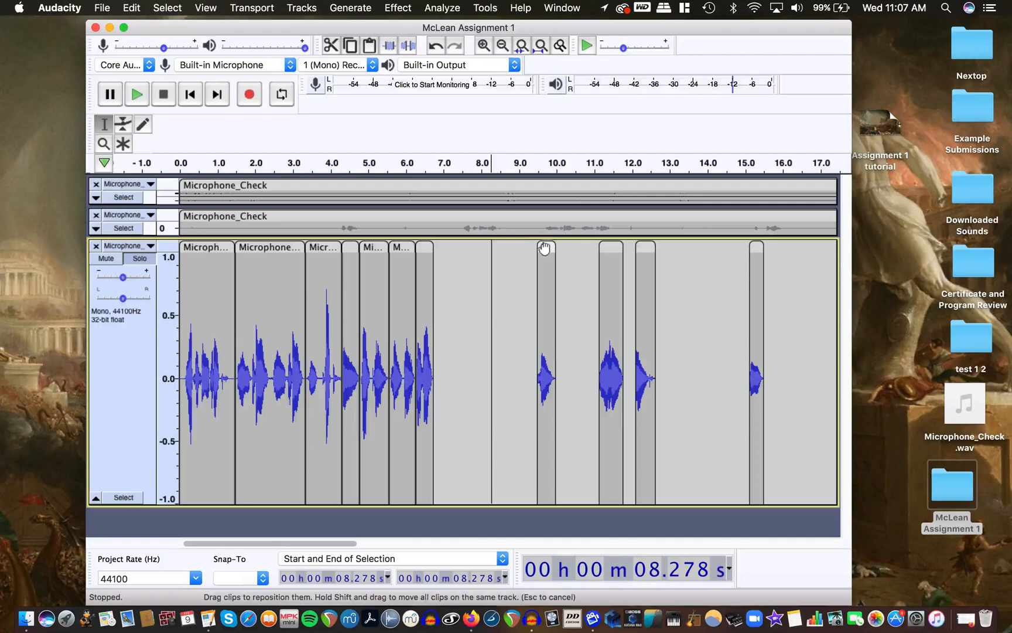
# Slide the next three clips earlier so they follow the seventh clip without gaps, leaving the copied clip apart.
pyautogui.moveTo(541, 242); pyautogui.dragTo(441, 265)
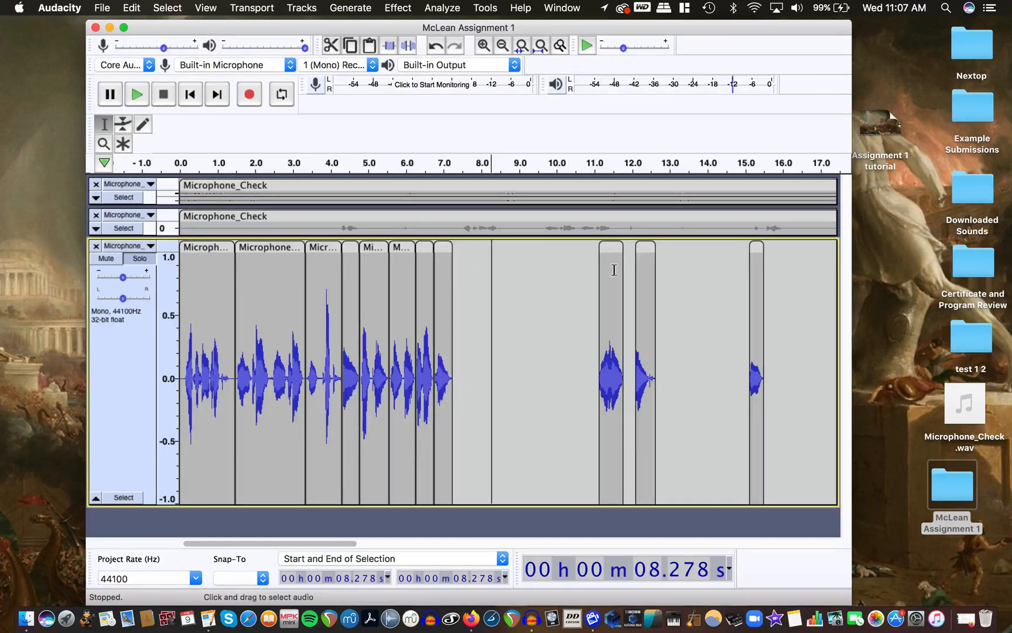
pyautogui.moveTo(609, 246); pyautogui.dragTo(459, 263)
pyautogui.moveTo(645, 253); pyautogui.dragTo(486, 257)
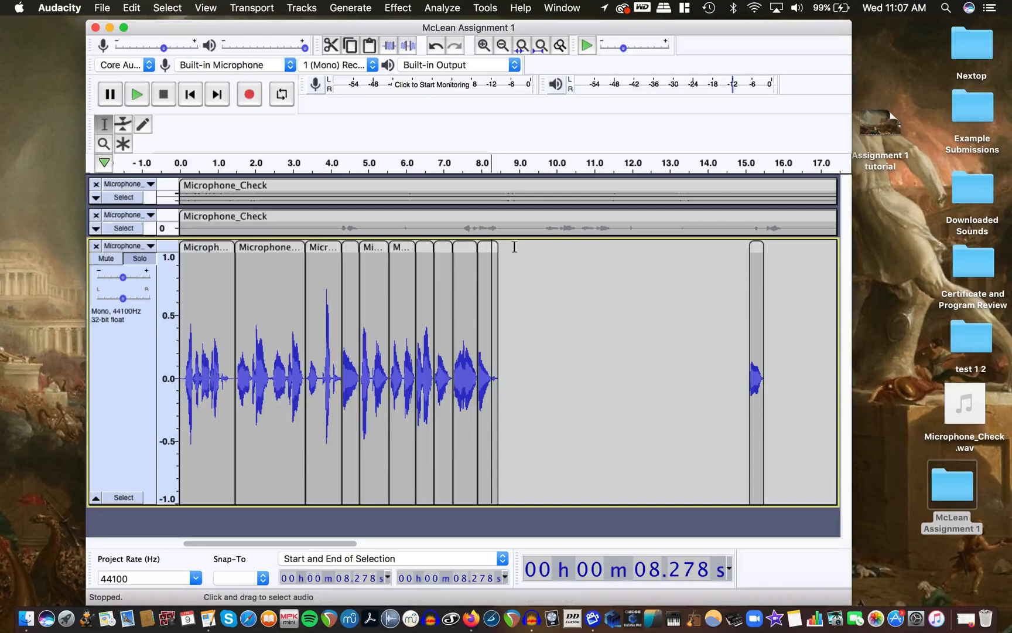
# Play the gapless clip sequence from the start, and replay it from about 2.5 seconds.
pyautogui.scroll(5, 362, 280)
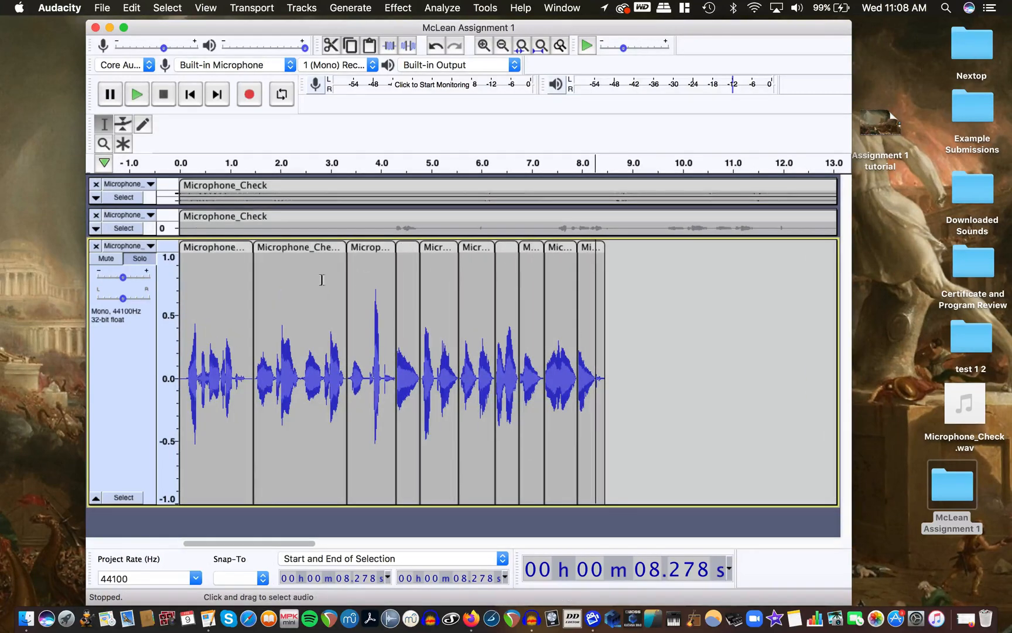
pyautogui.click(189, 93)
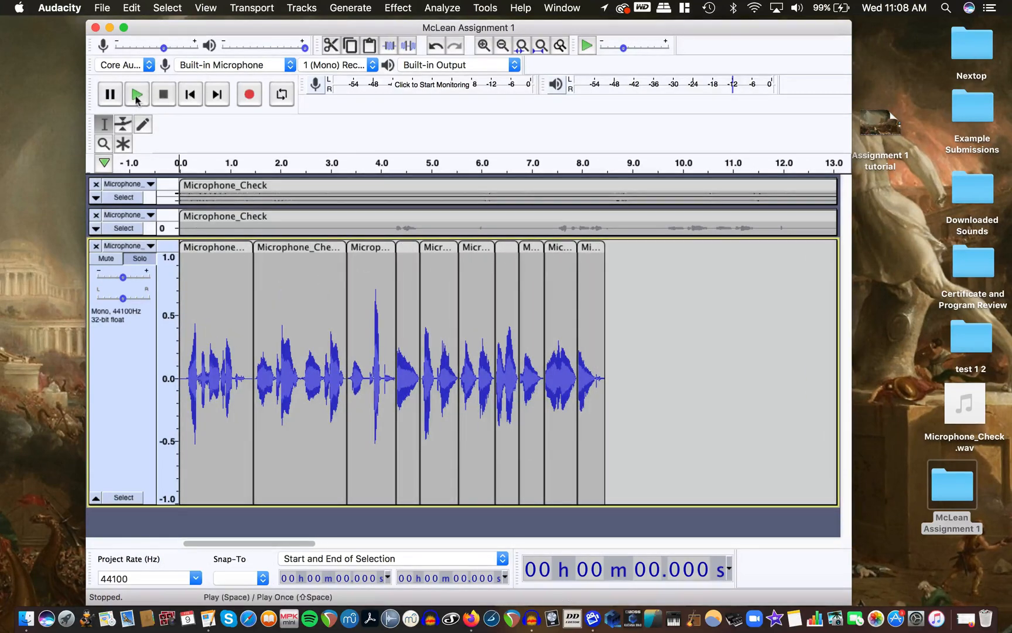
pyautogui.click(137, 96)
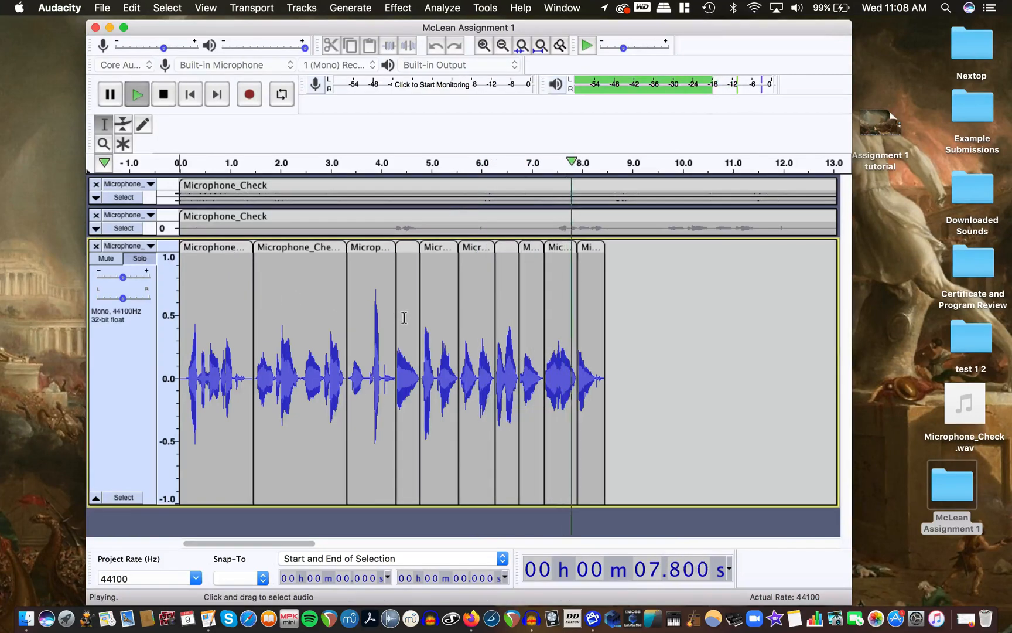
pyautogui.press('space')
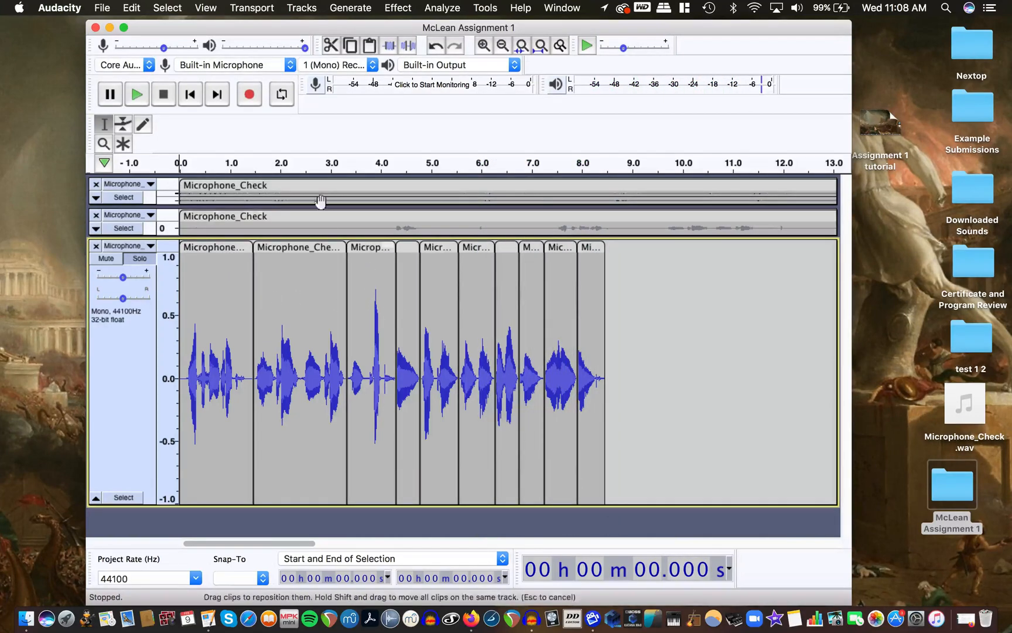
pyautogui.click(304, 165)
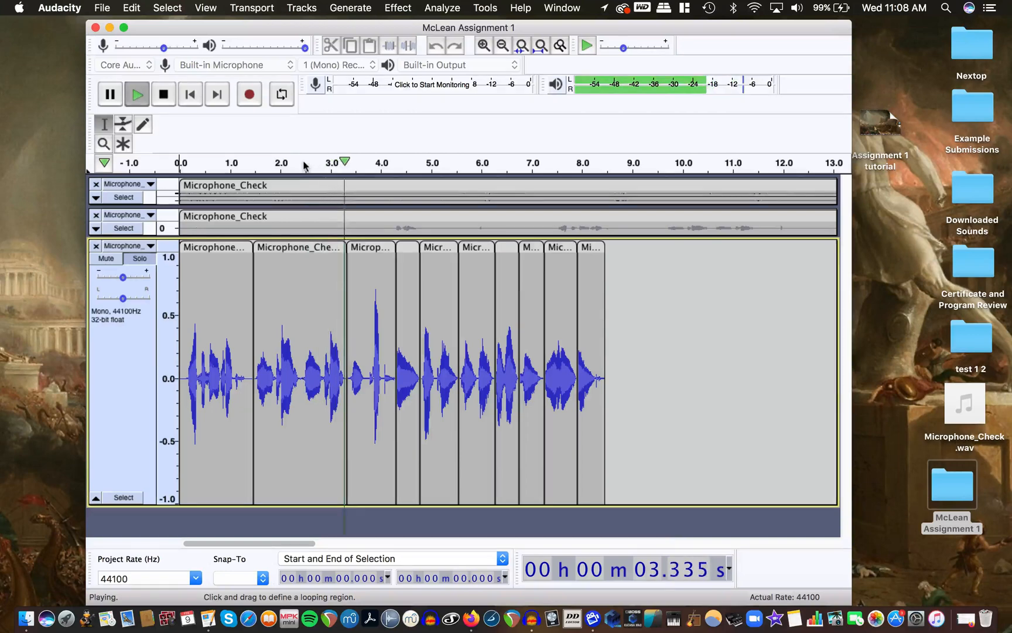
pyautogui.press('space')
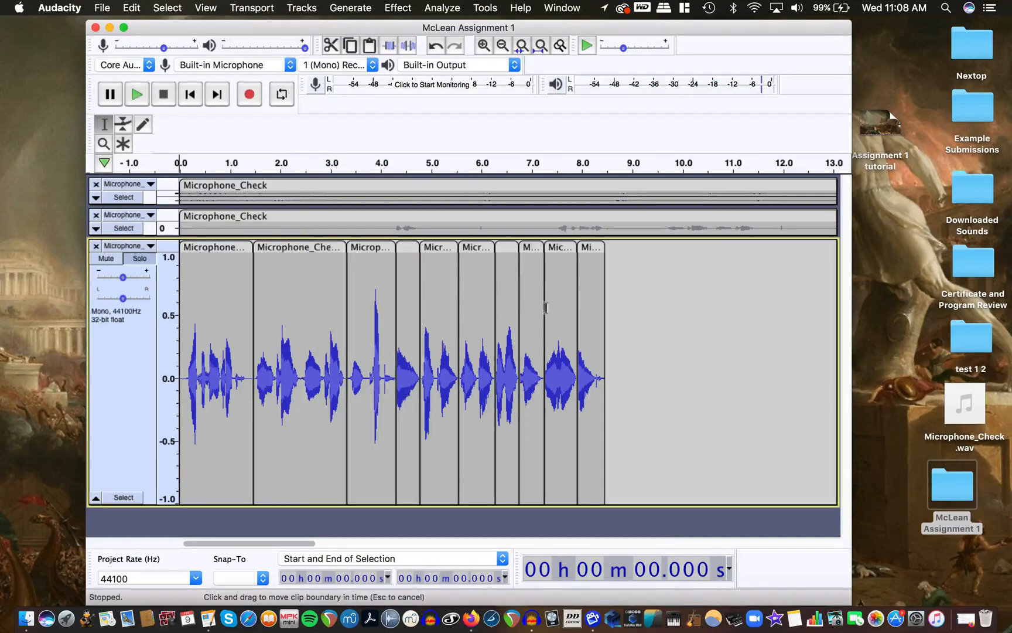
# Shift the third through tenth clips together to start at about 3.536 seconds, and play the sequence from the start.
pyautogui.moveTo(625, 267); pyautogui.dragTo(367, 246)
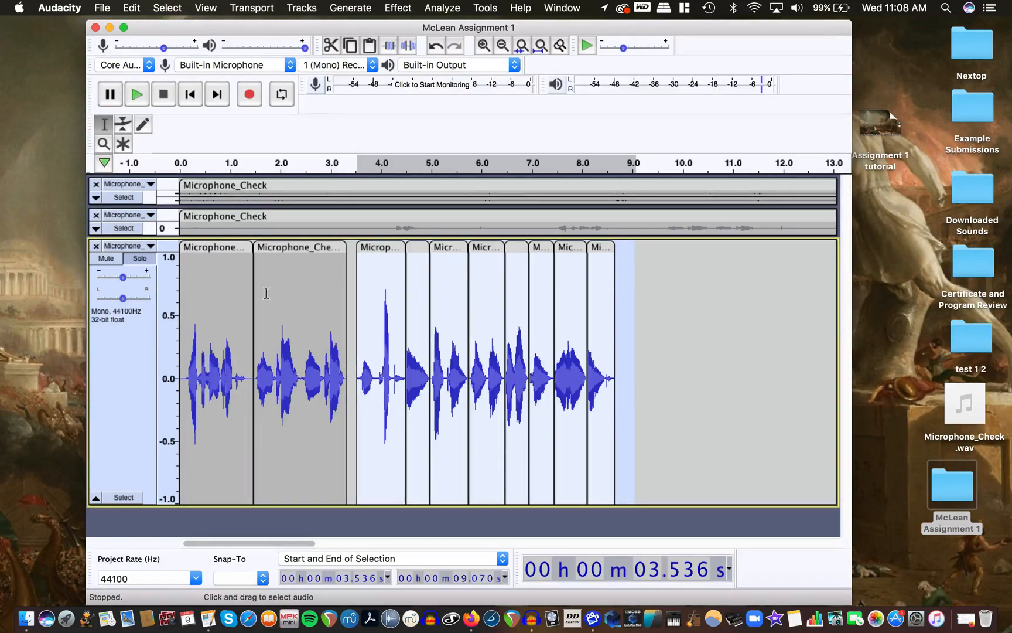
pyautogui.click(190, 94)
pyautogui.click(144, 98)
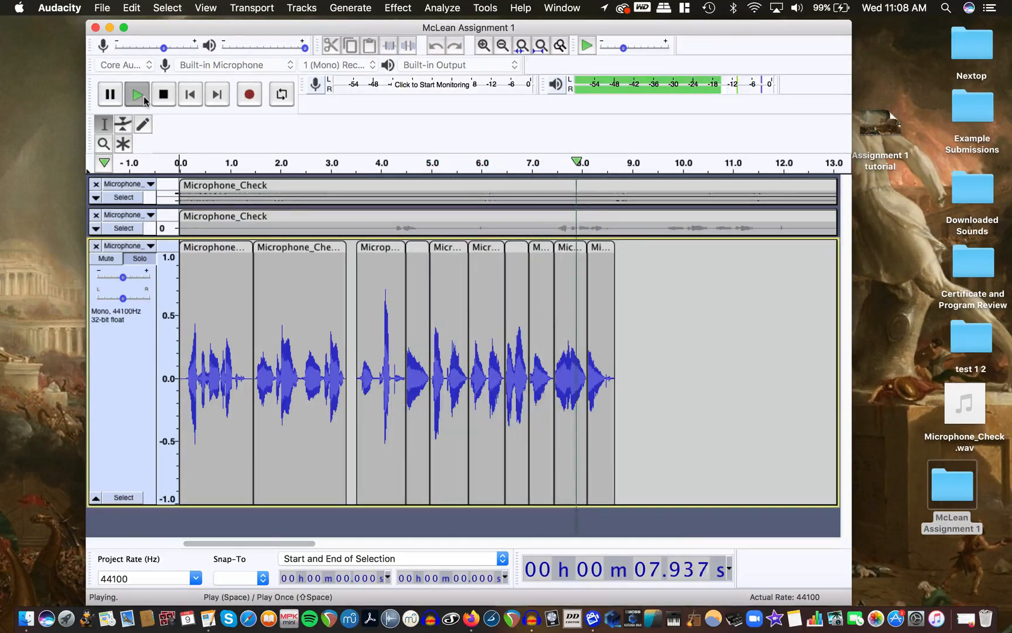
pyautogui.click(144, 101)
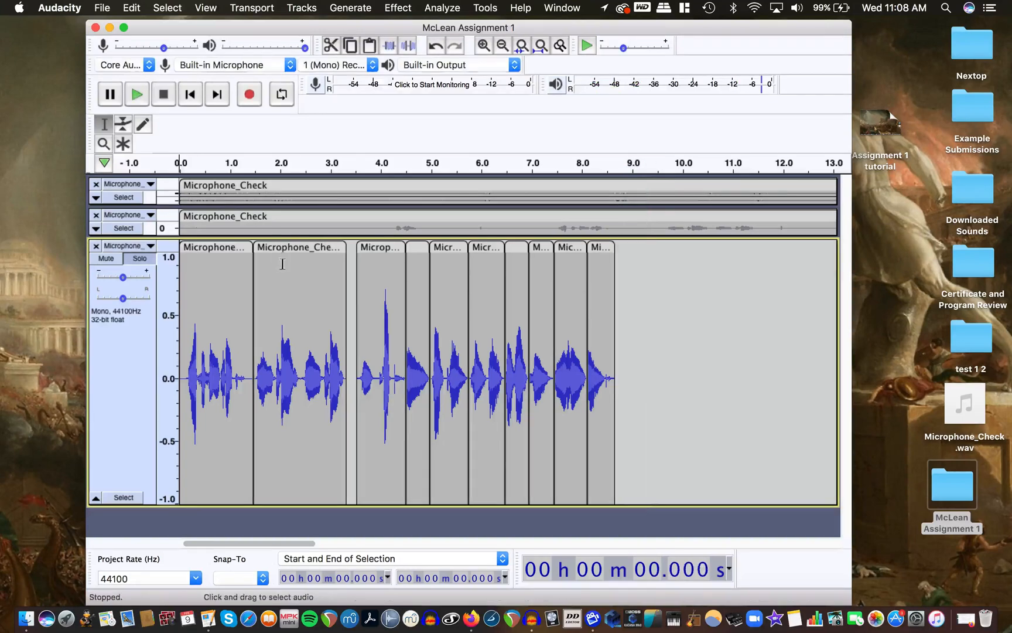
pyautogui.click(359, 379)
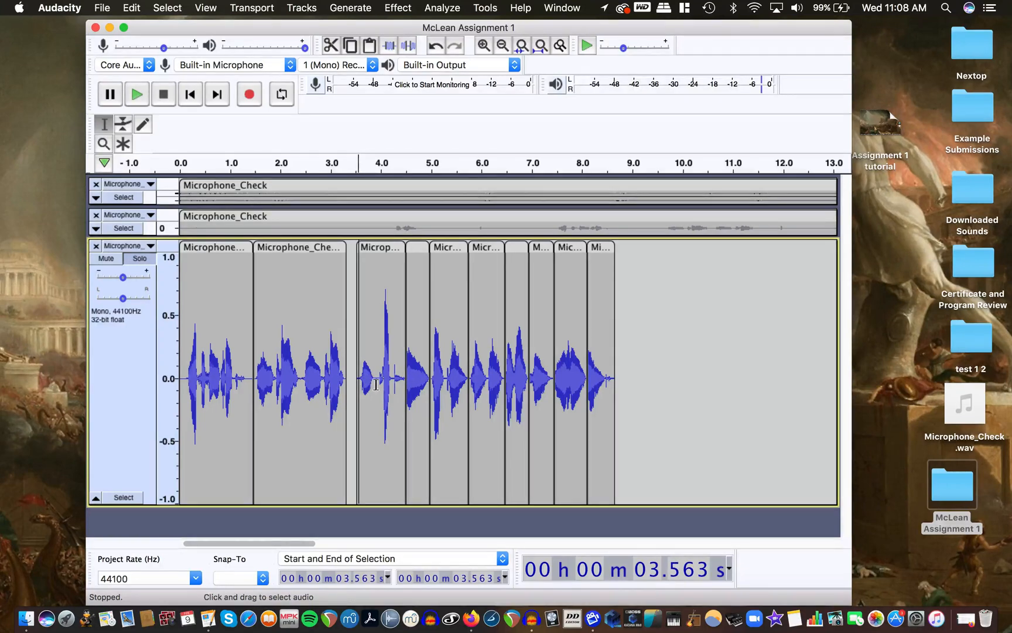
# Delete the leftover clip copy by removing the region from about 13.2 to 16.8 seconds, and return the playhead to the start.
pyautogui.click(544, 378)
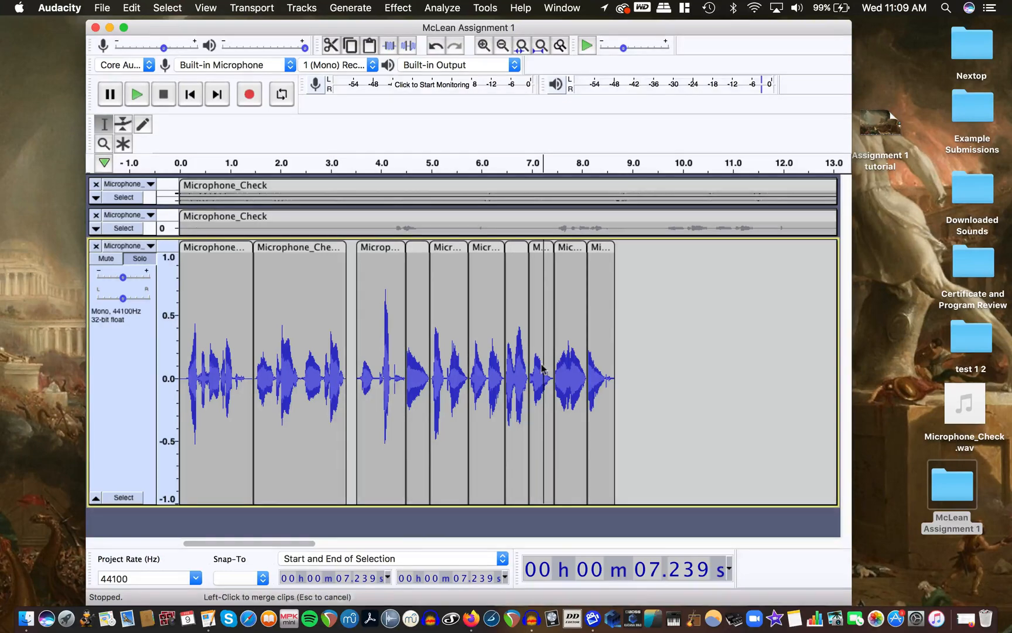
pyautogui.scroll(-3, 594, 352)
pyautogui.moveTo(527, 329); pyautogui.dragTo(454, 329)
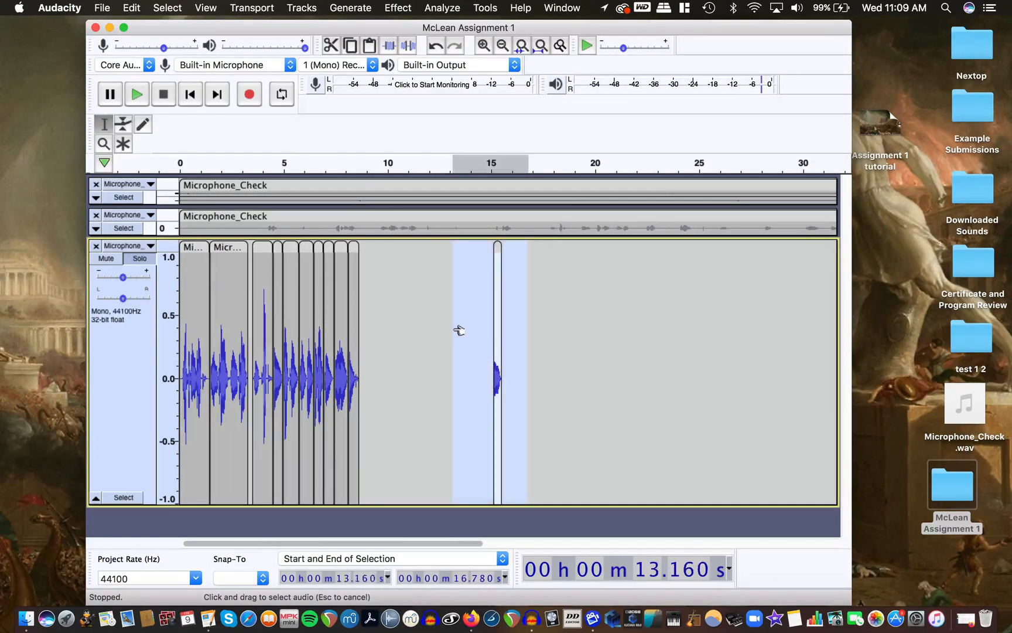
pyautogui.press('Delete')
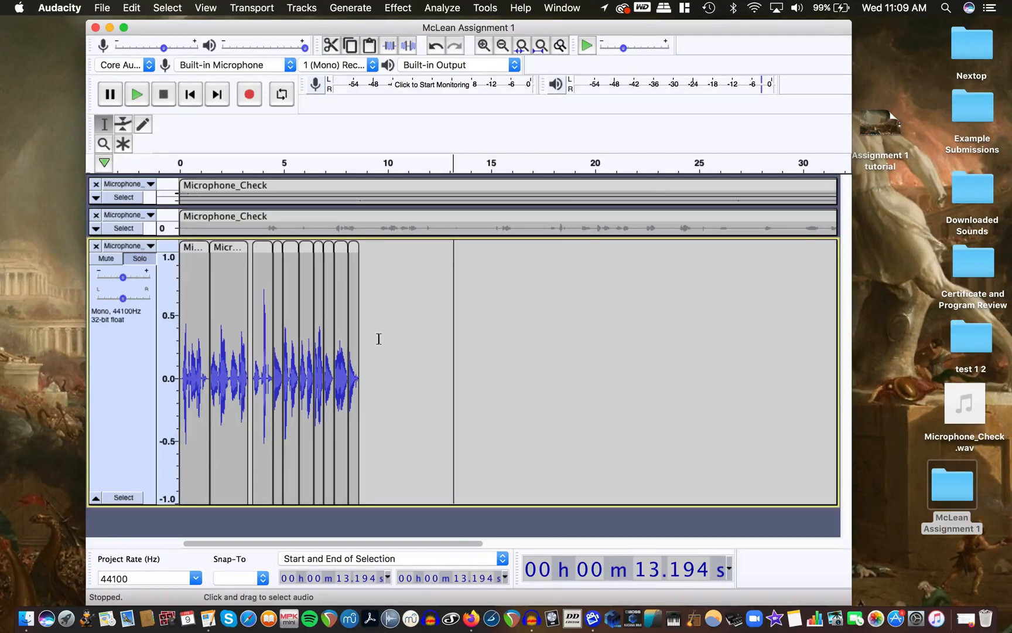
pyautogui.scroll(-3, 382, 338)
pyautogui.scroll(4, 382, 338)
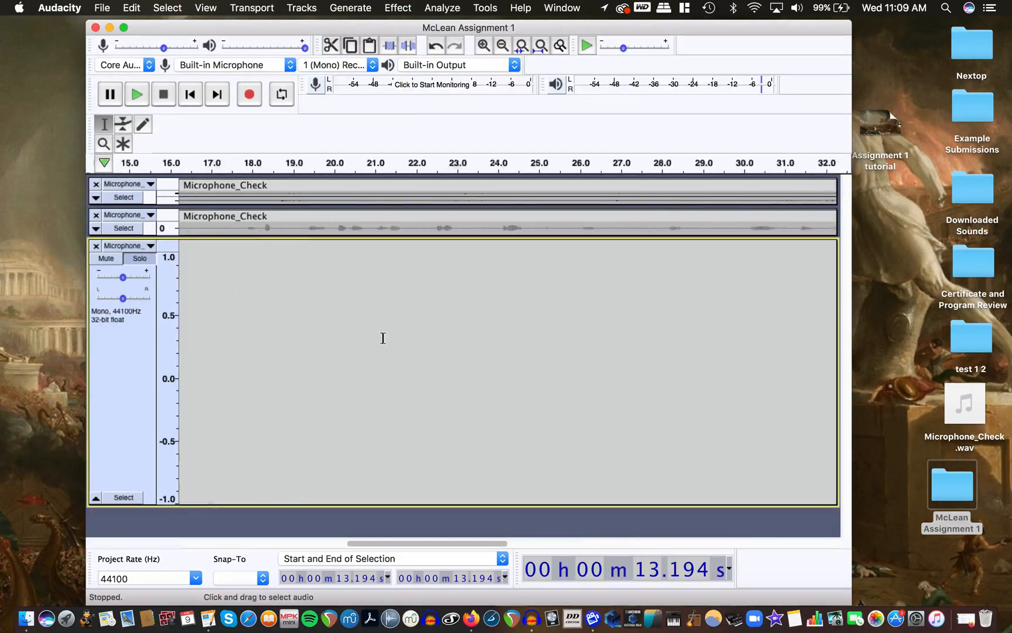
pyautogui.hscroll(-10, 382, 337)
pyautogui.hscroll(-2, 383, 338)
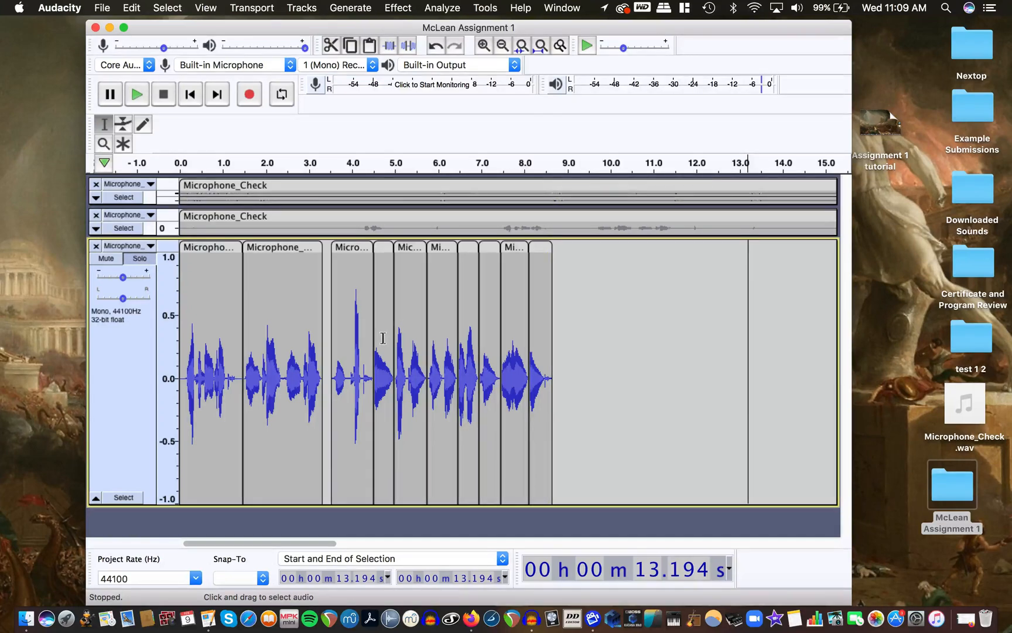
pyautogui.click(191, 94)
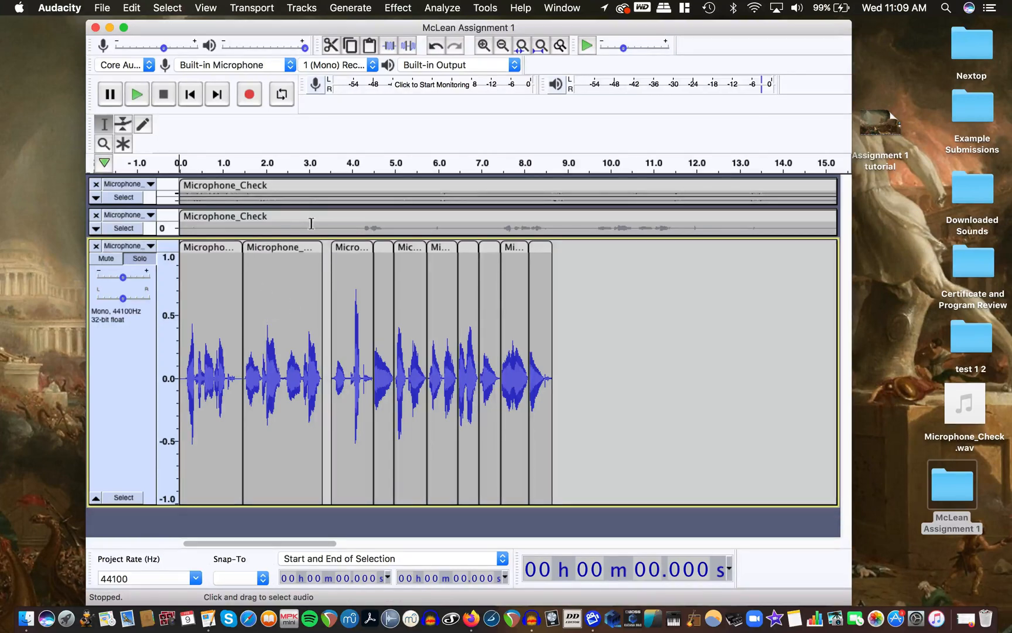
pyautogui.click(101, 7)
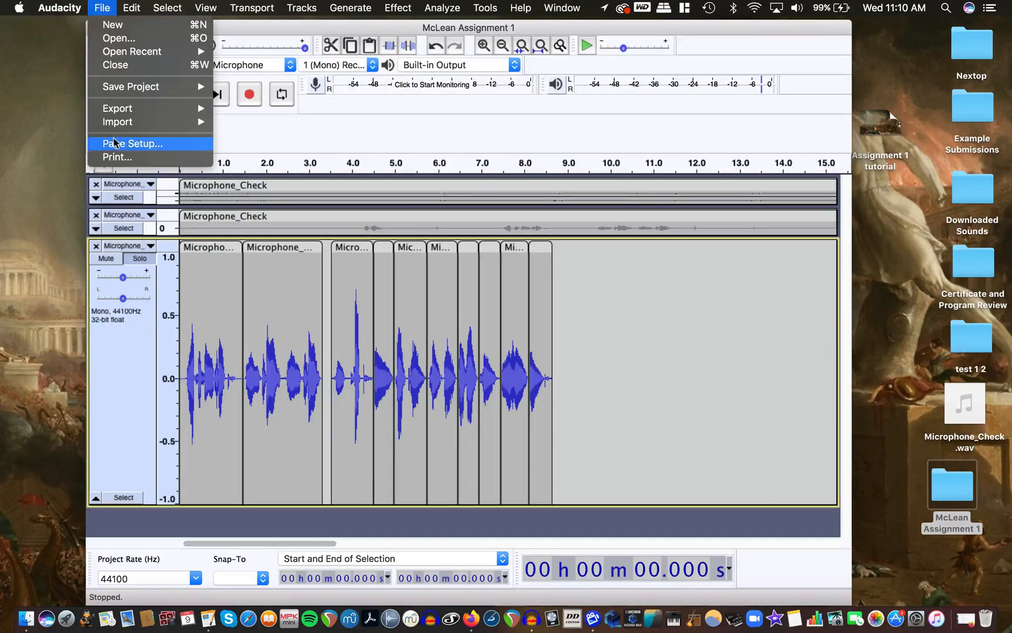
pyautogui.moveTo(130, 110)
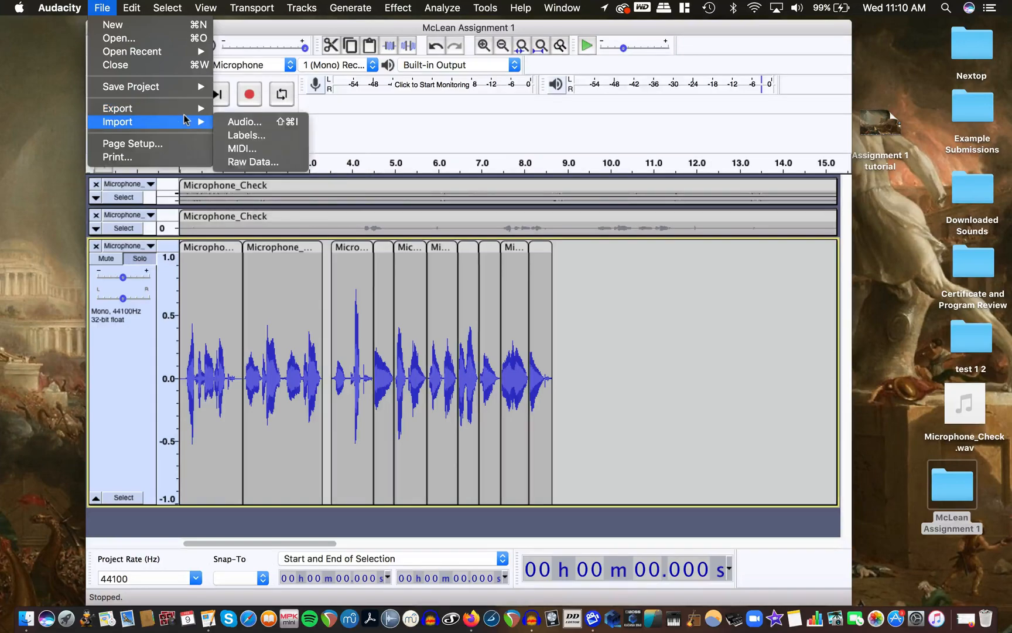
pyautogui.click(265, 123)
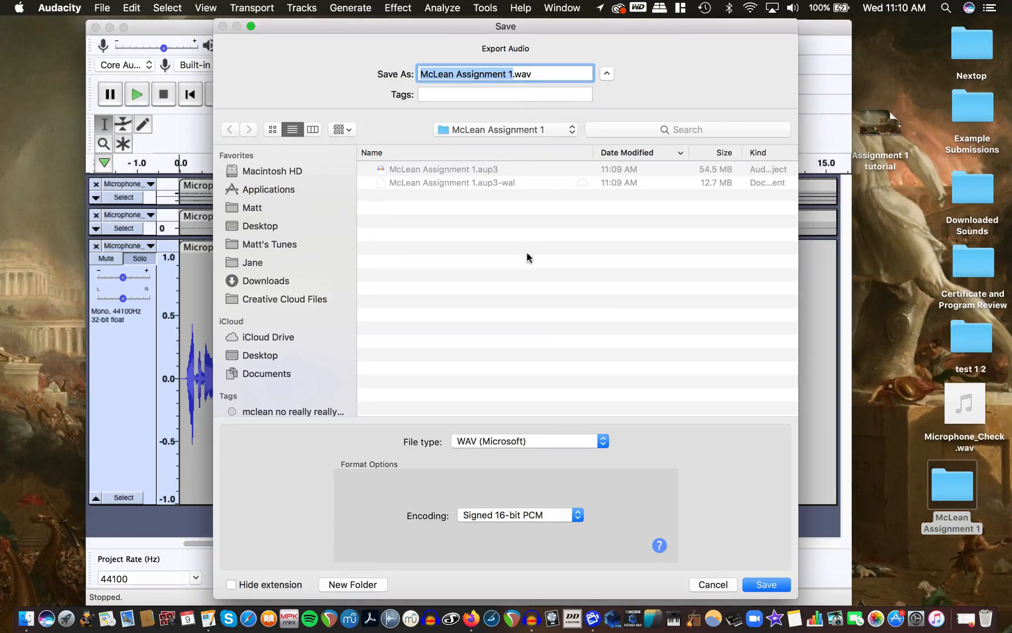
pyautogui.click(712, 584)
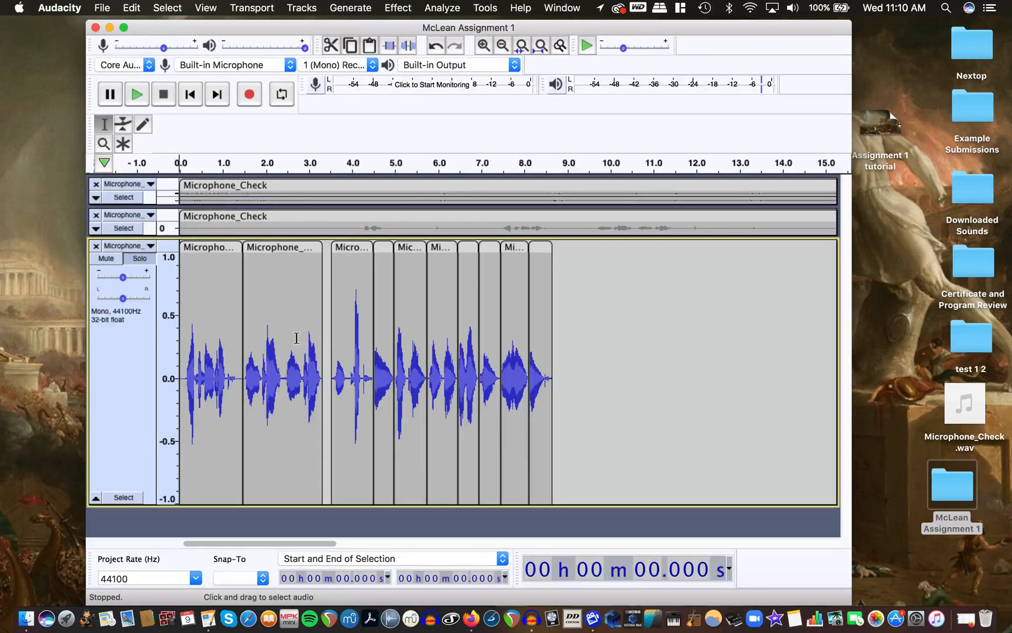
# Check the default sample rate and sample format in the Quality preferences.
pyautogui.scroll(2, 296, 338)
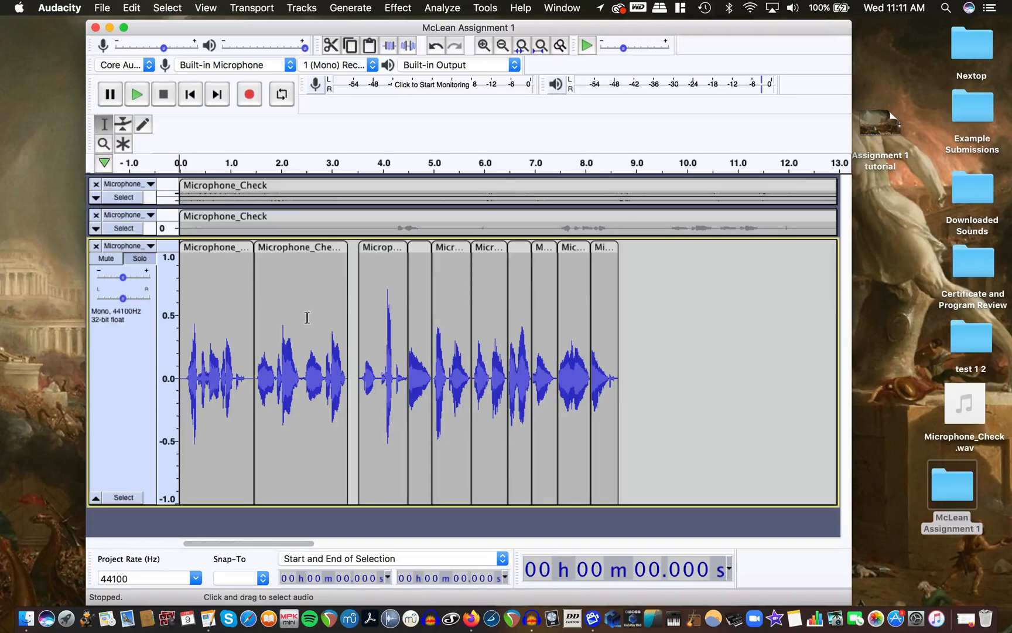
pyautogui.click(66, 9)
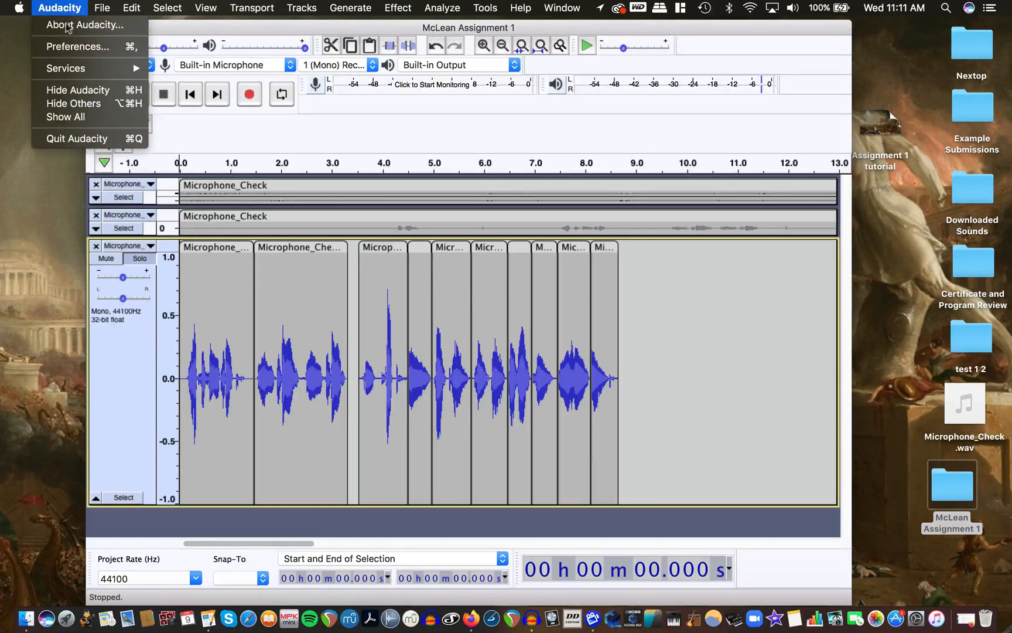
pyautogui.click(69, 46)
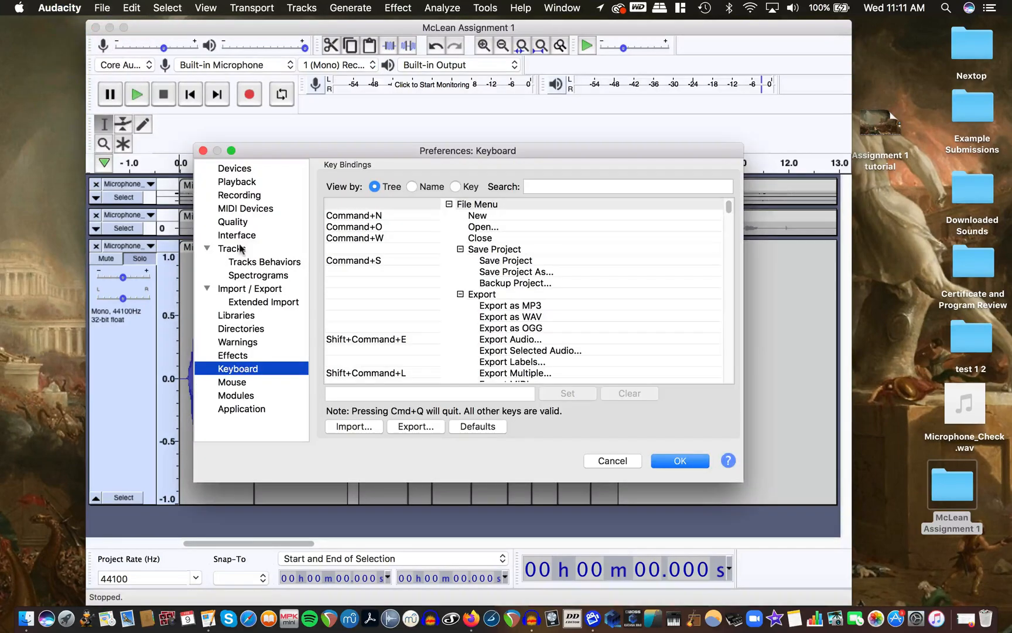
pyautogui.click(234, 223)
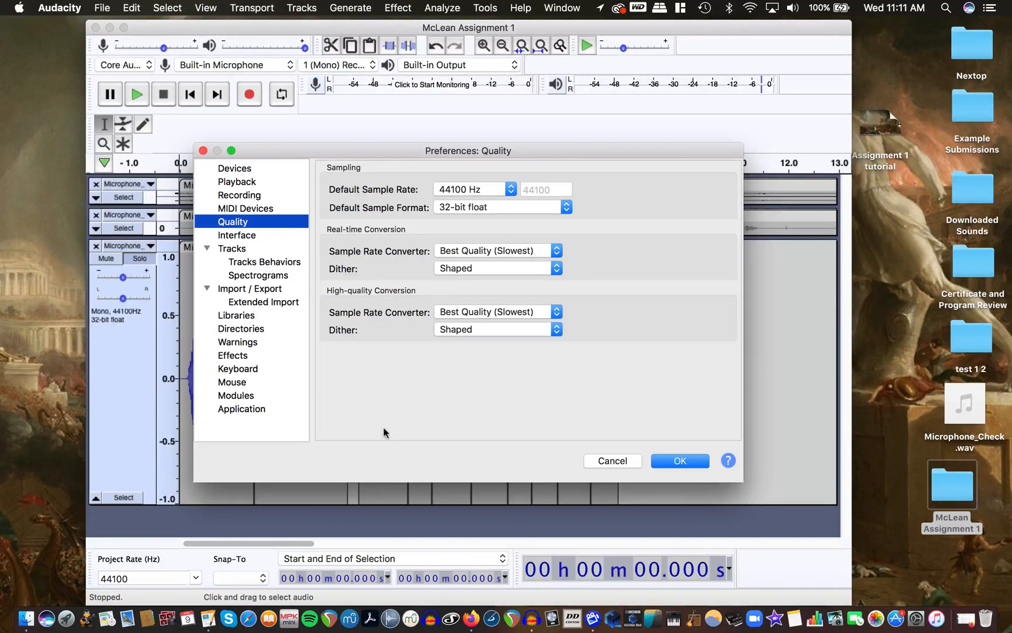
pyautogui.click(679, 461)
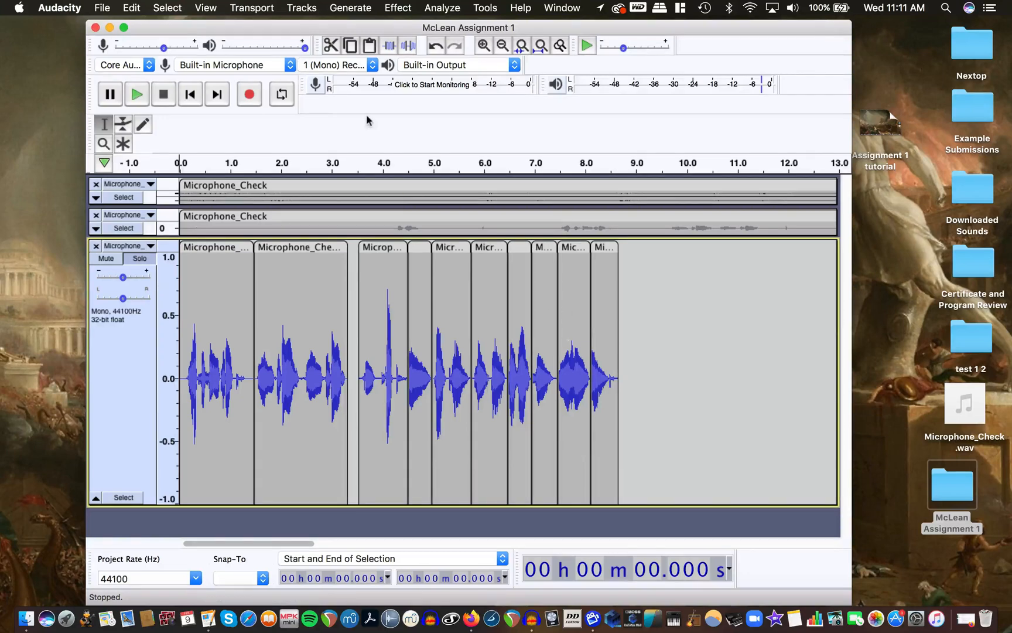
# Export the edited audio as a Signed 16-bit PCM WAV into the assignment folder, keeping the suggested file name and blank metadata tags.
pyautogui.click(104, 9)
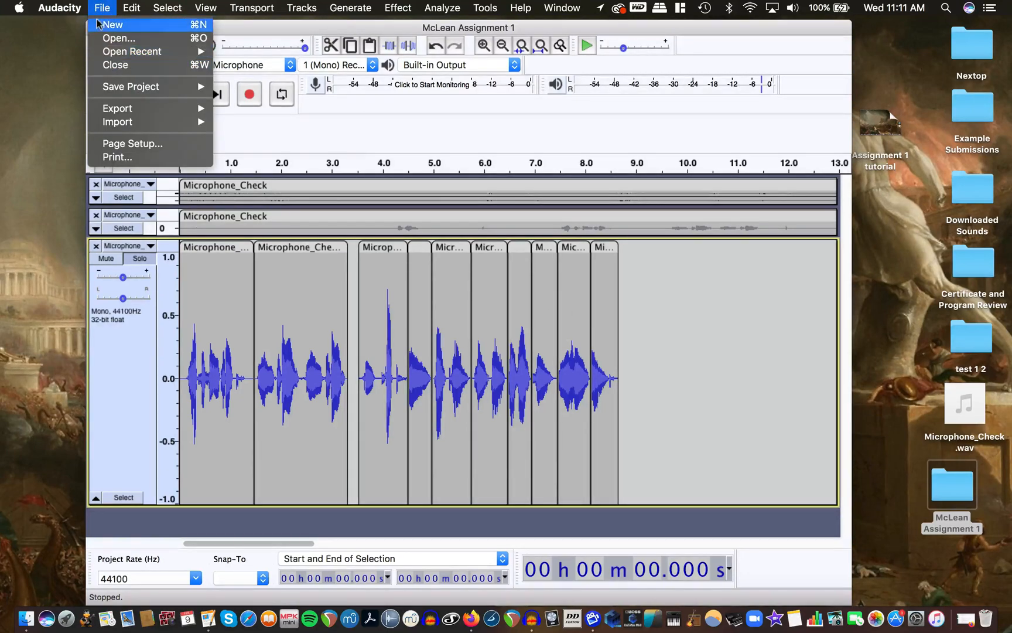
pyautogui.moveTo(113, 112)
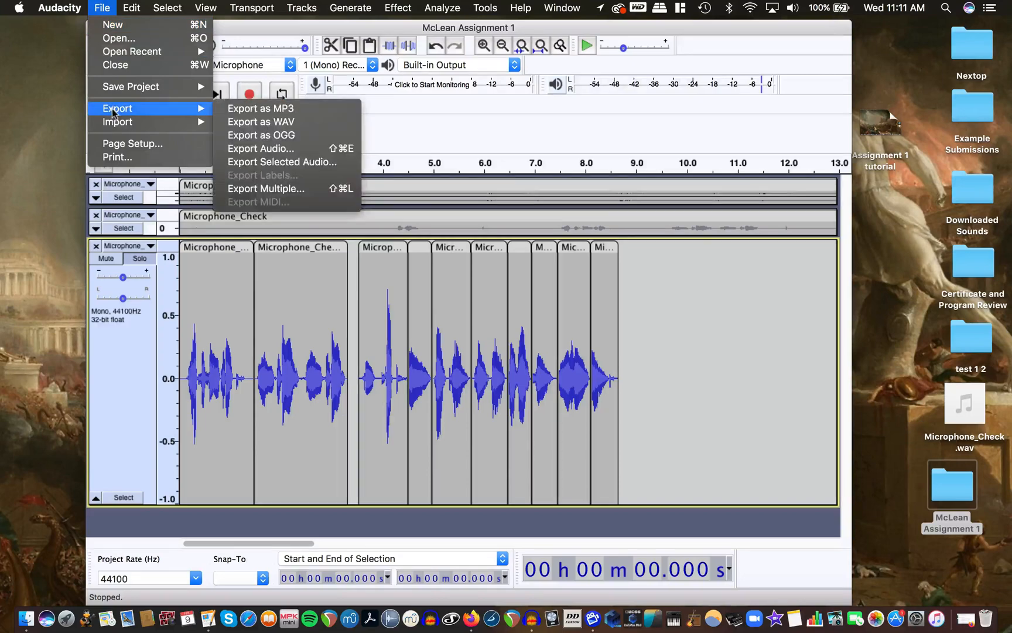
pyautogui.click(261, 121)
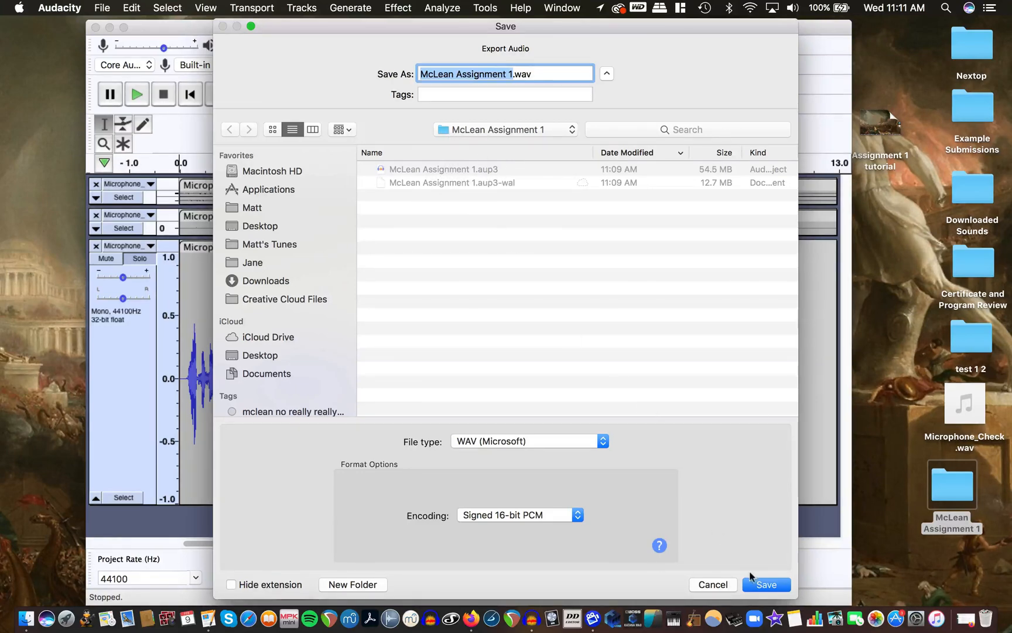
pyautogui.click(763, 585)
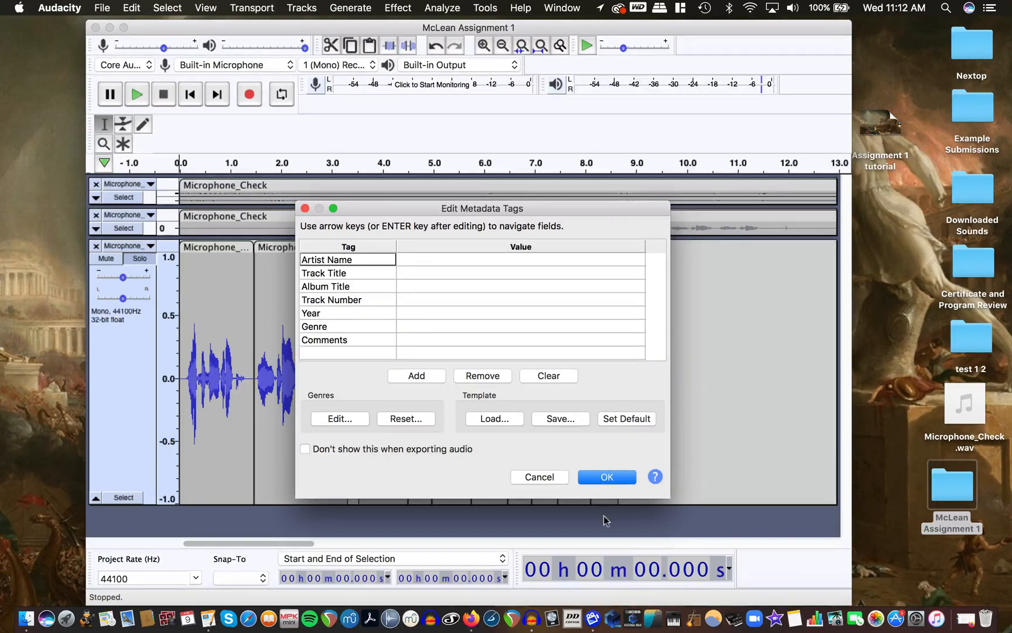
pyautogui.click(588, 478)
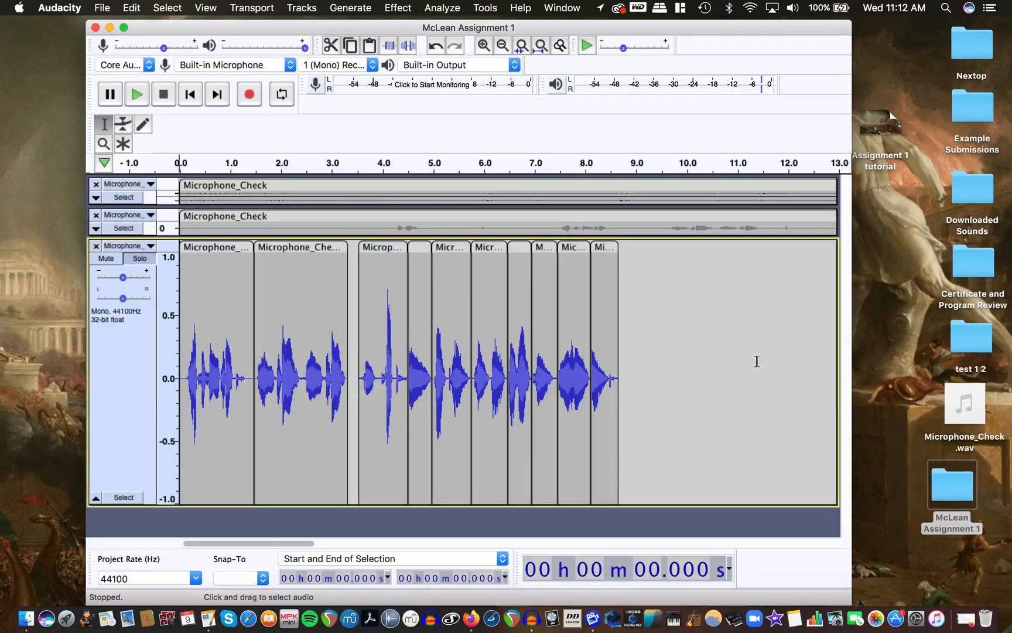
# Look over the assignment folder's project and WAV files in Finder, and quit Audacity.
pyautogui.doubleClick(947, 476)
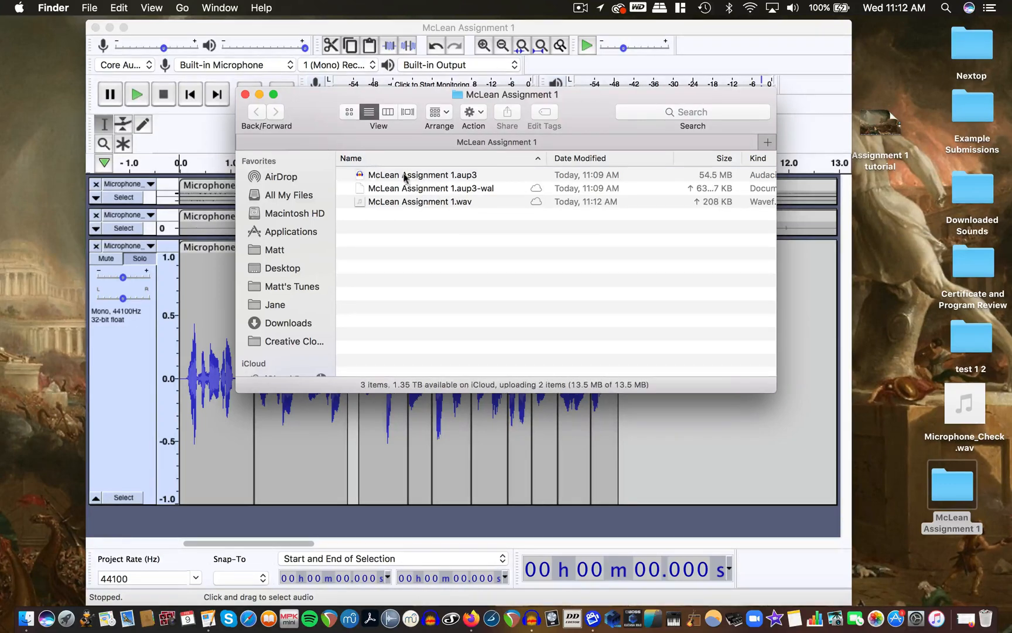
pyautogui.click(245, 94)
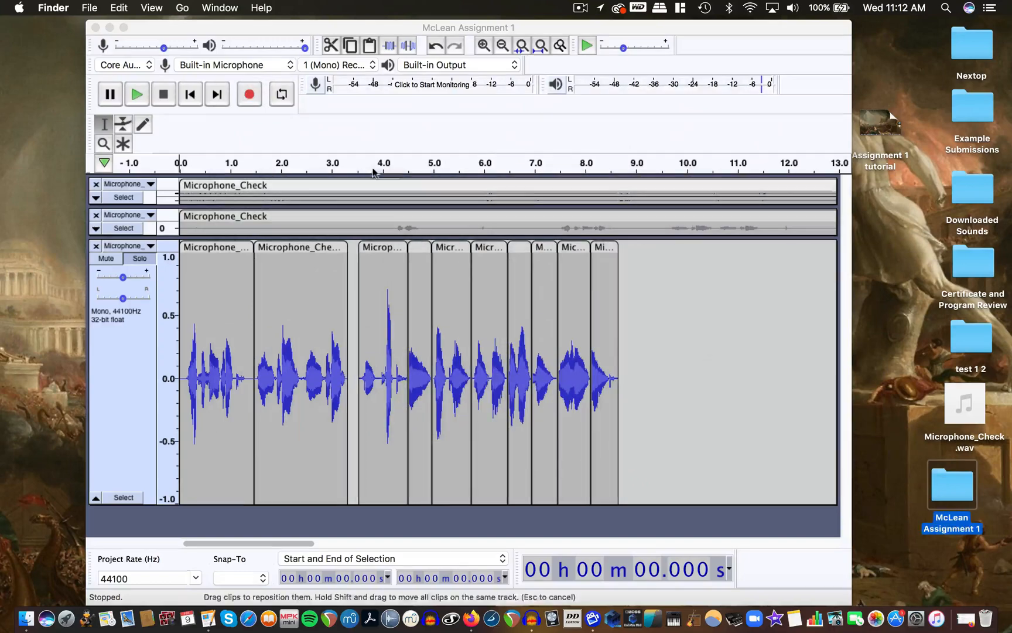
pyautogui.click(626, 298)
pyautogui.press('super+q')
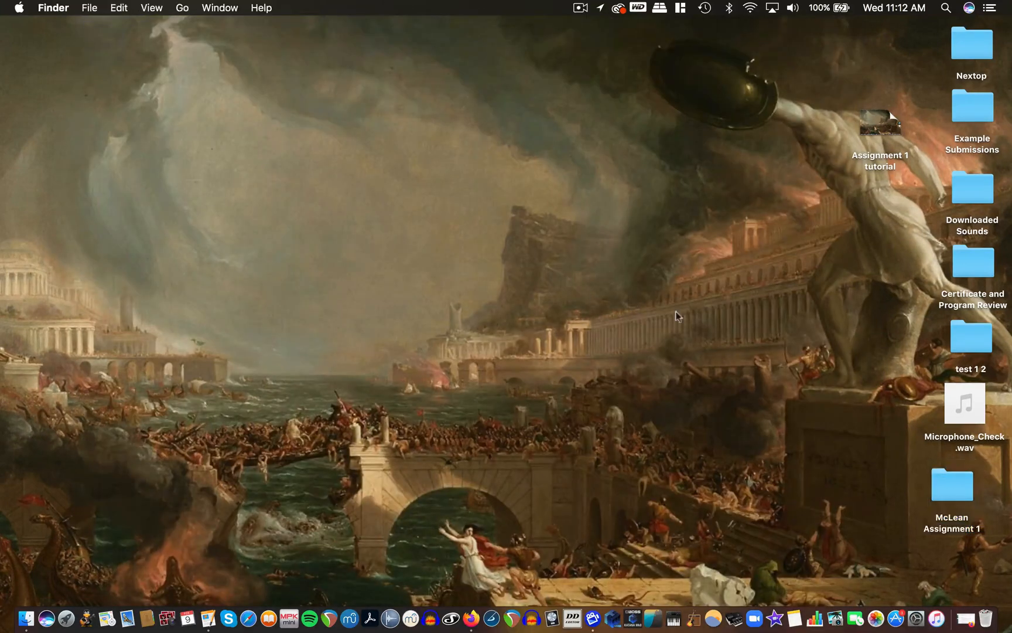
# Reopen the assignment folder and preview the exported WAV file with Quick Look.
pyautogui.doubleClick(947, 473)
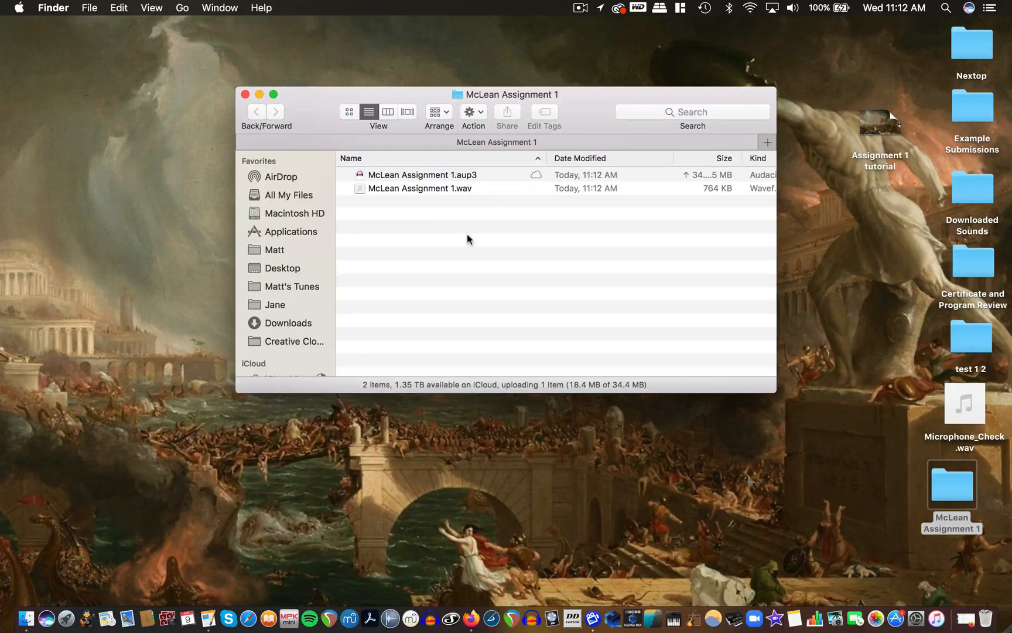
pyautogui.click(424, 188)
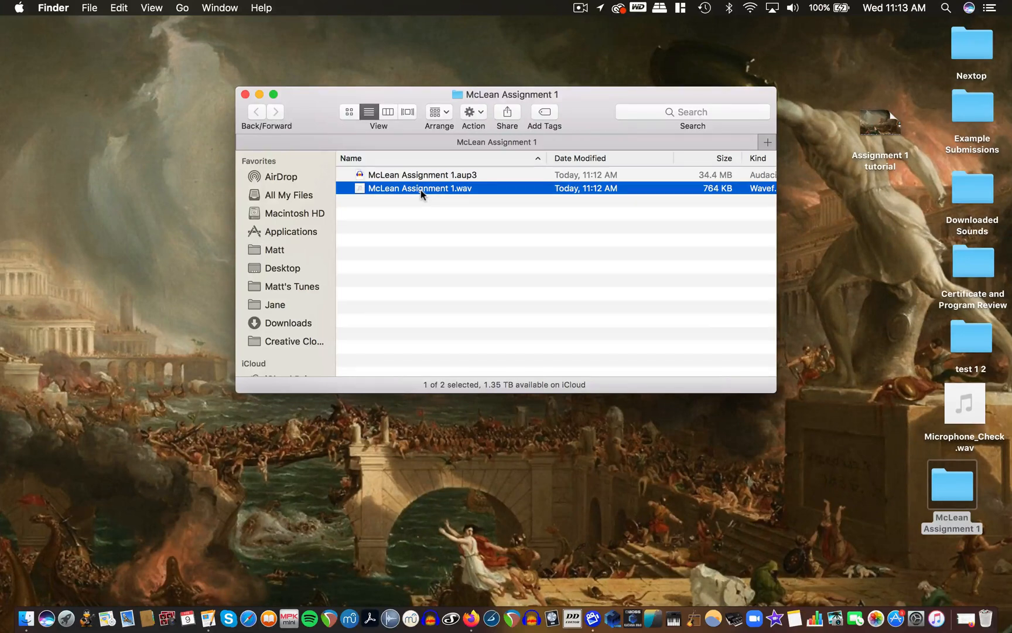
pyautogui.press('space')
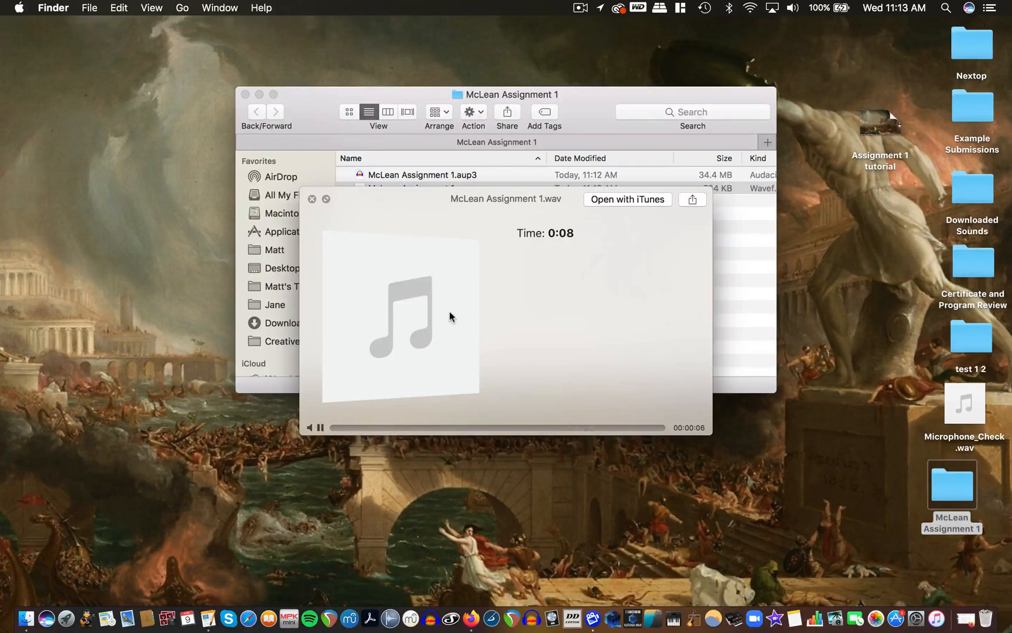
pyautogui.press('space')
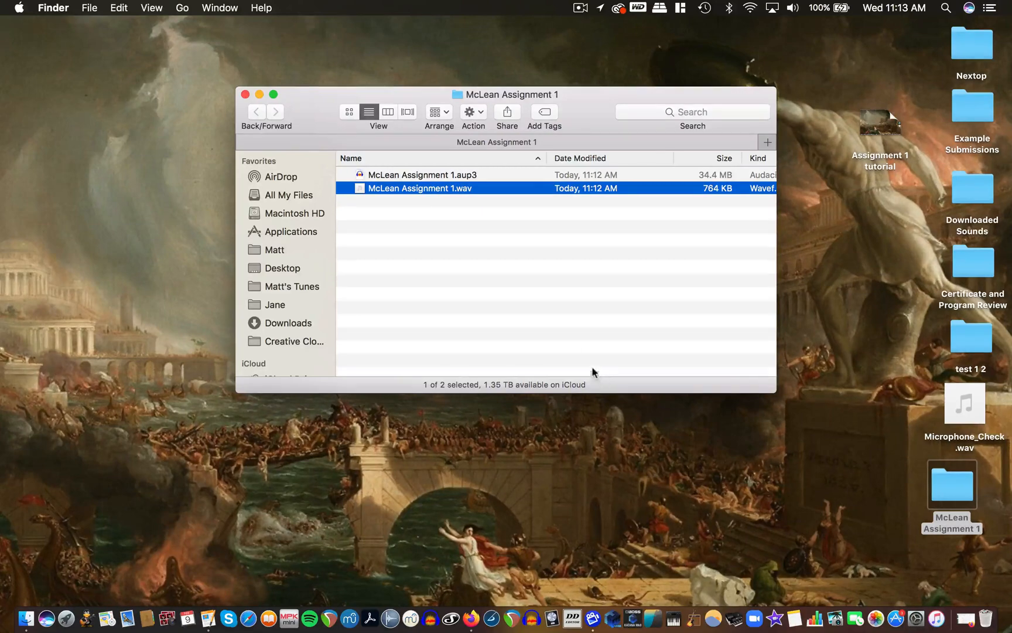
pyautogui.click(245, 95)
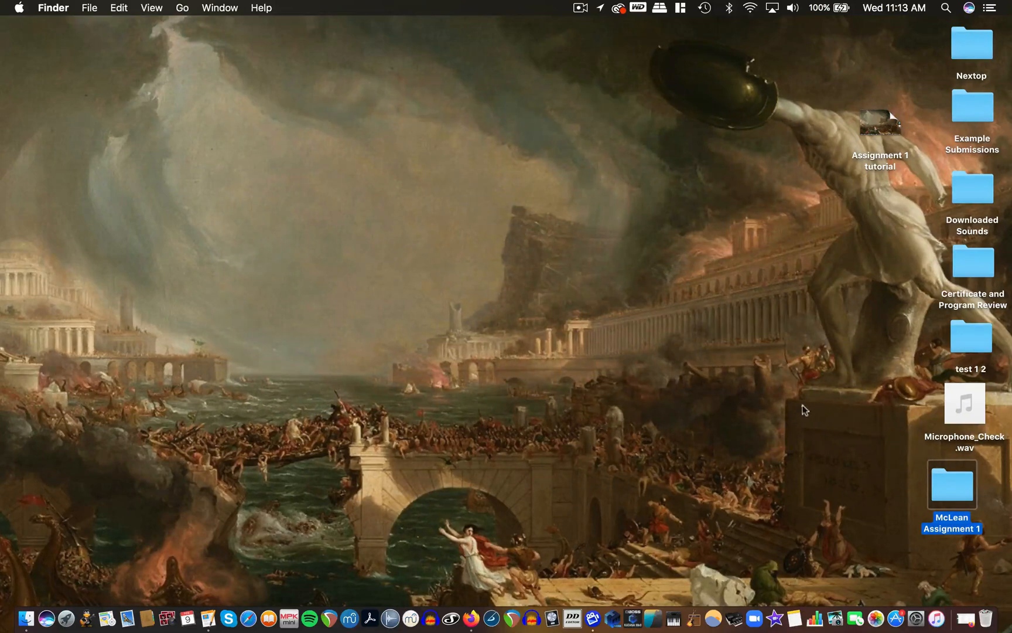
# Compress the assignment folder on the desktop into a ZIP archive and close the Desktop window.
pyautogui.click(853, 451)
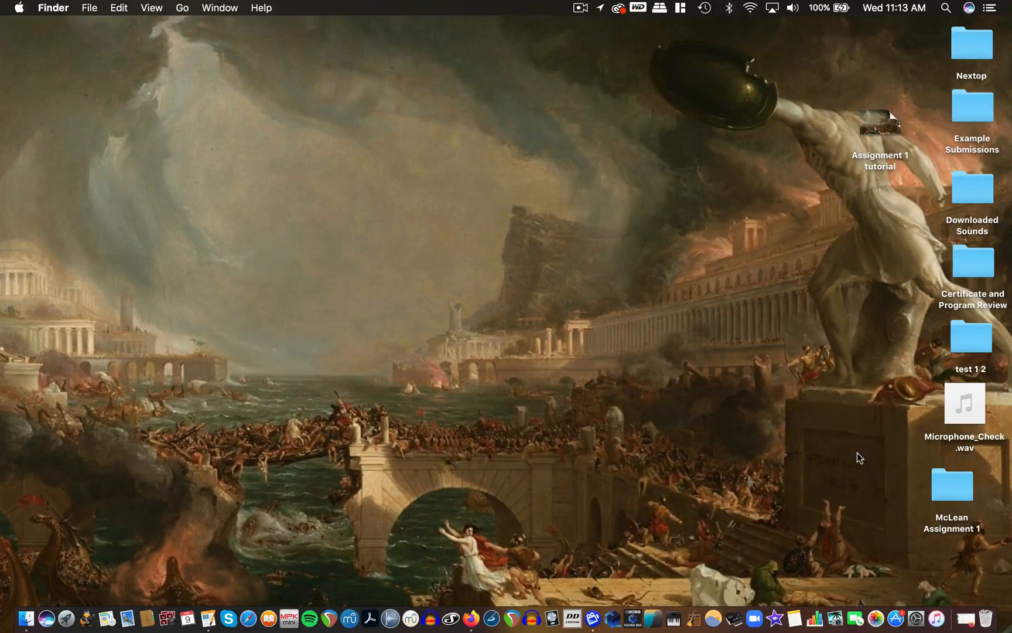
pyautogui.click(951, 492)
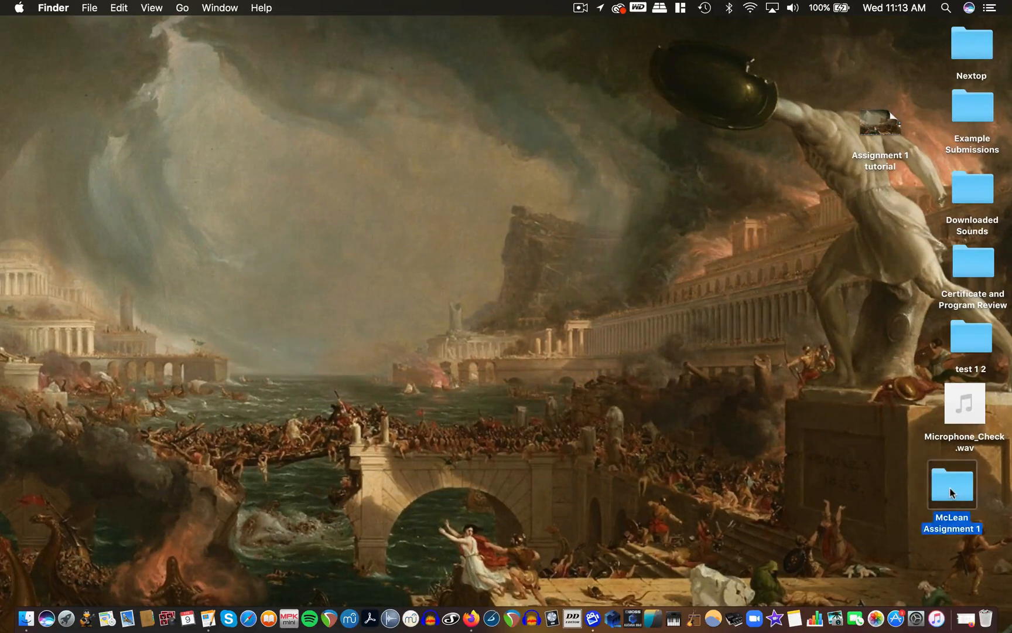
pyautogui.rightClick(952, 492)
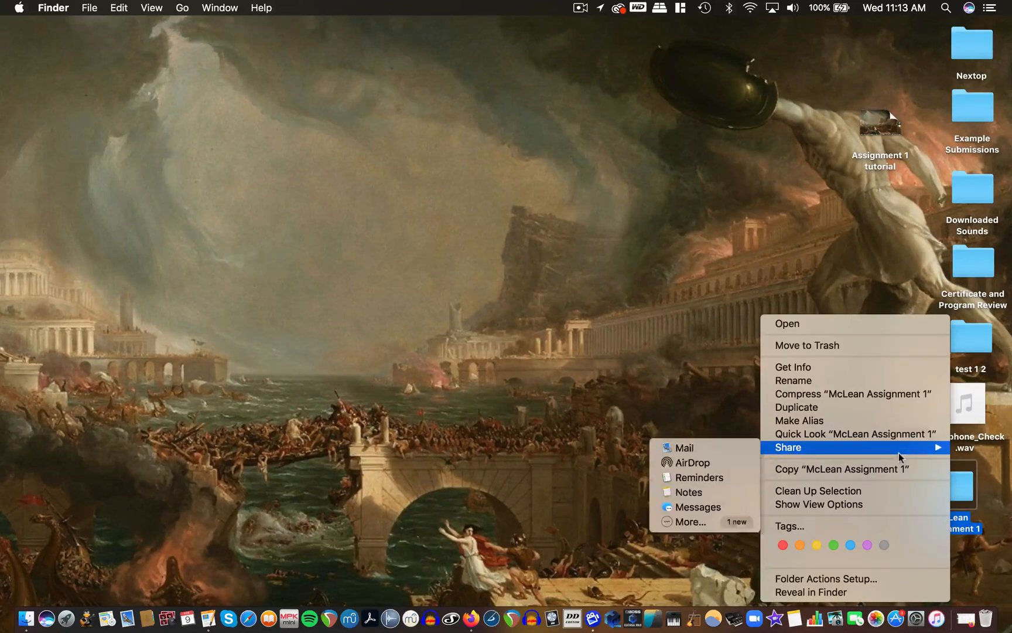
pyautogui.click(845, 395)
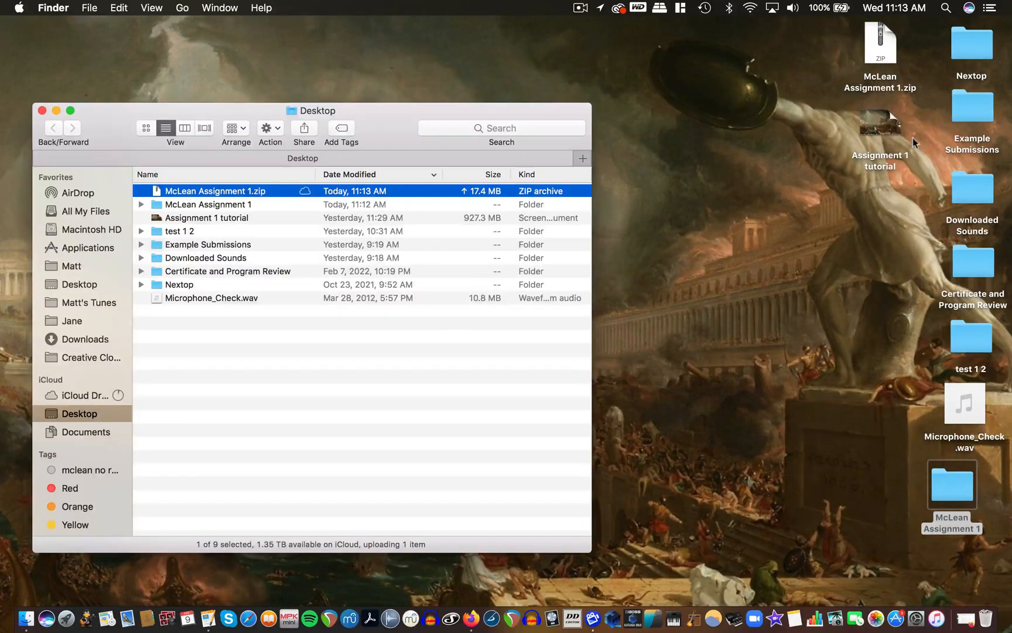
pyautogui.click(42, 110)
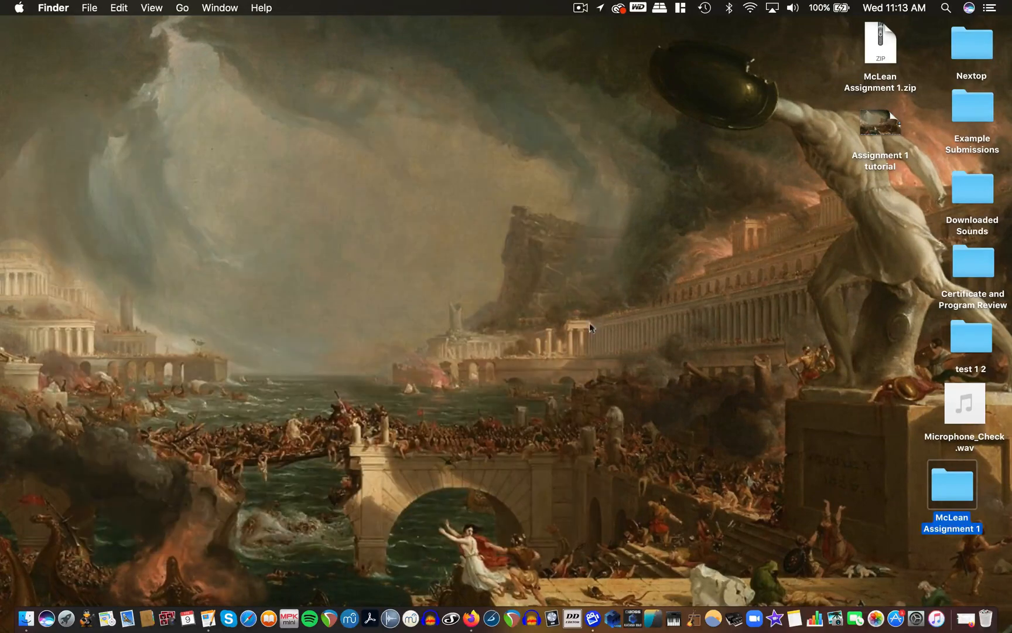
# Switch to Firefox, view the Assignment 1 page as a student in Canvas, and start the assignment submission.
pyautogui.click(965, 618)
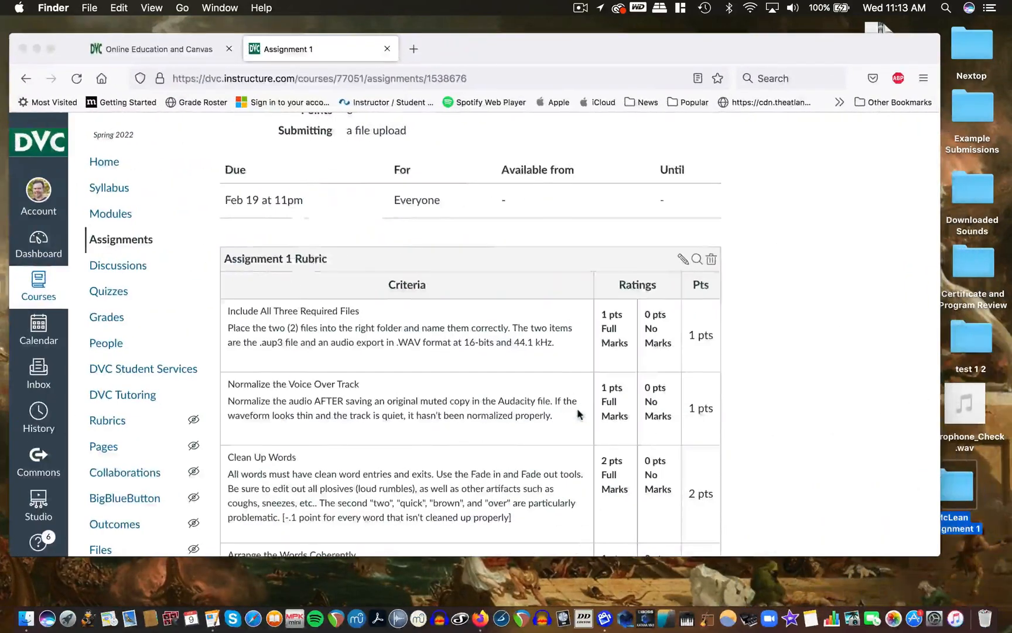
pyautogui.scroll(15, 553, 375)
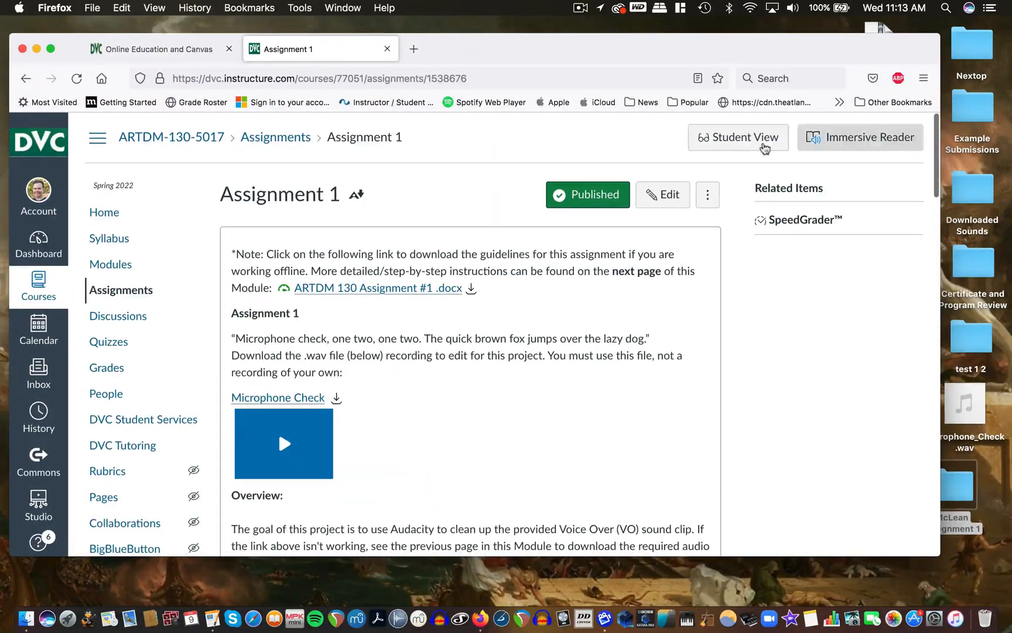
pyautogui.click(735, 144)
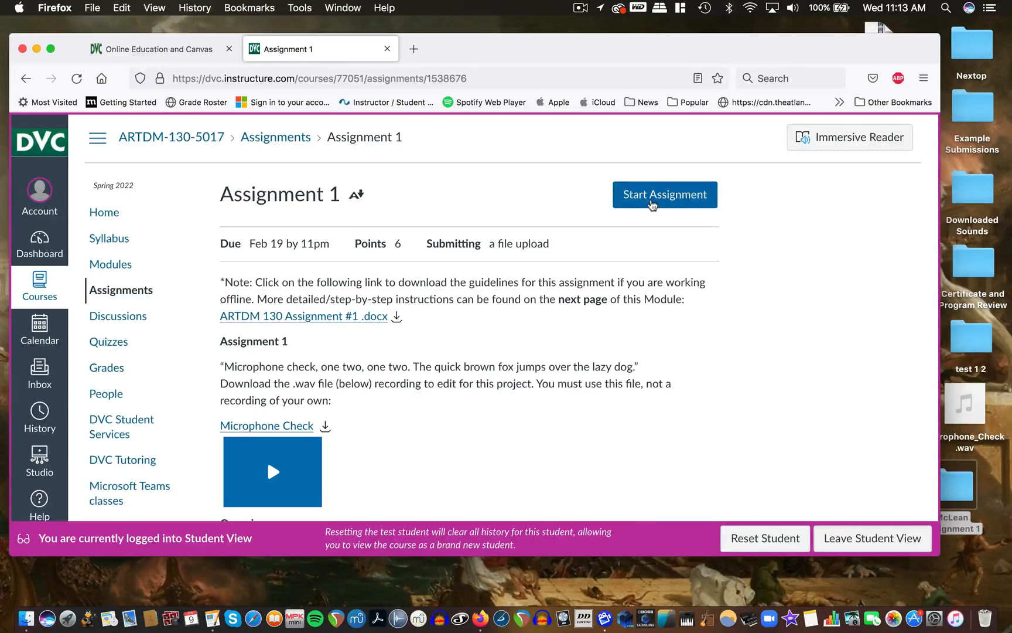
pyautogui.click(651, 203)
pyautogui.scroll(5, 558, 282)
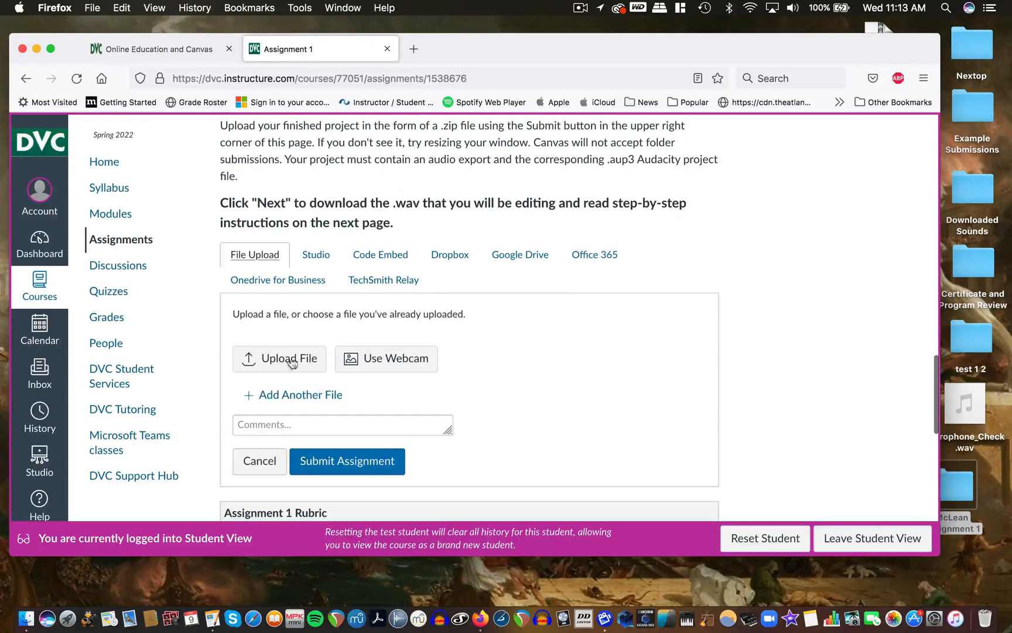
# Browse the desktop files for the Assignment 1 file upload, and cancel without choosing a file.
pyautogui.click(299, 359)
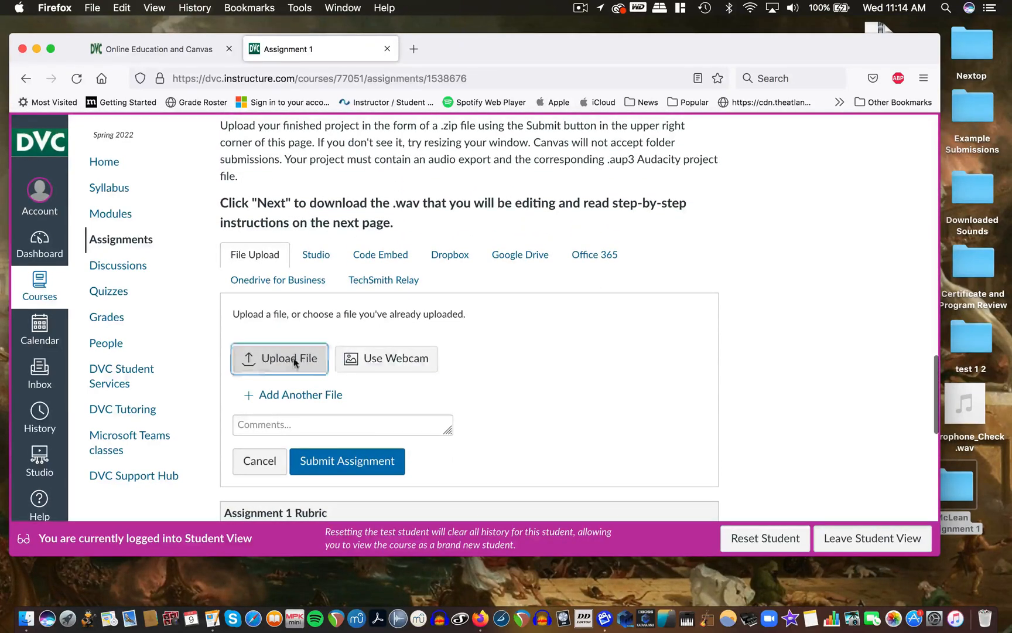
pyautogui.click(257, 358)
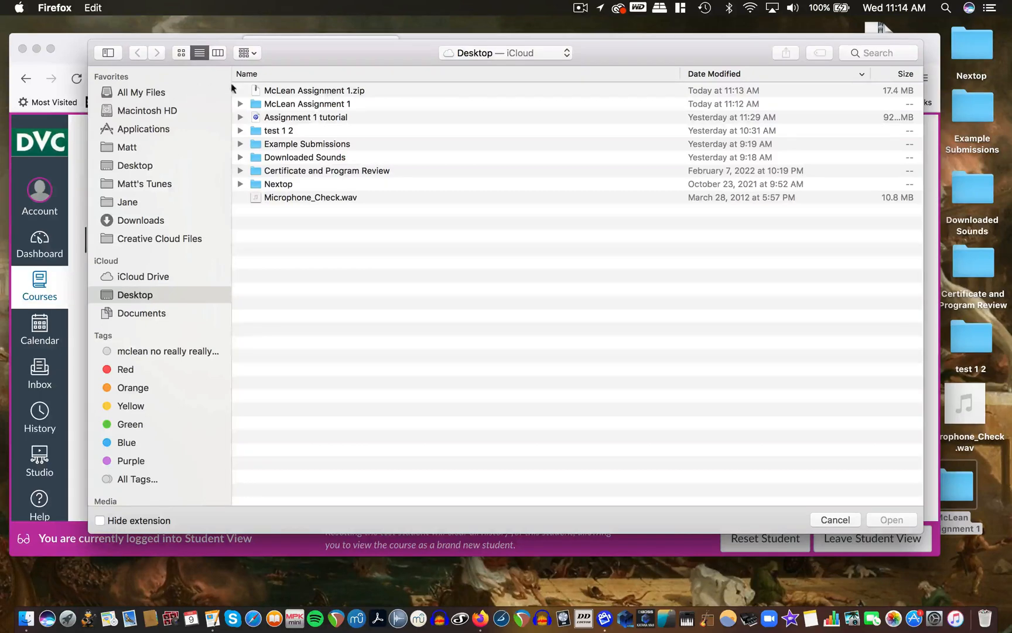
pyautogui.click(835, 520)
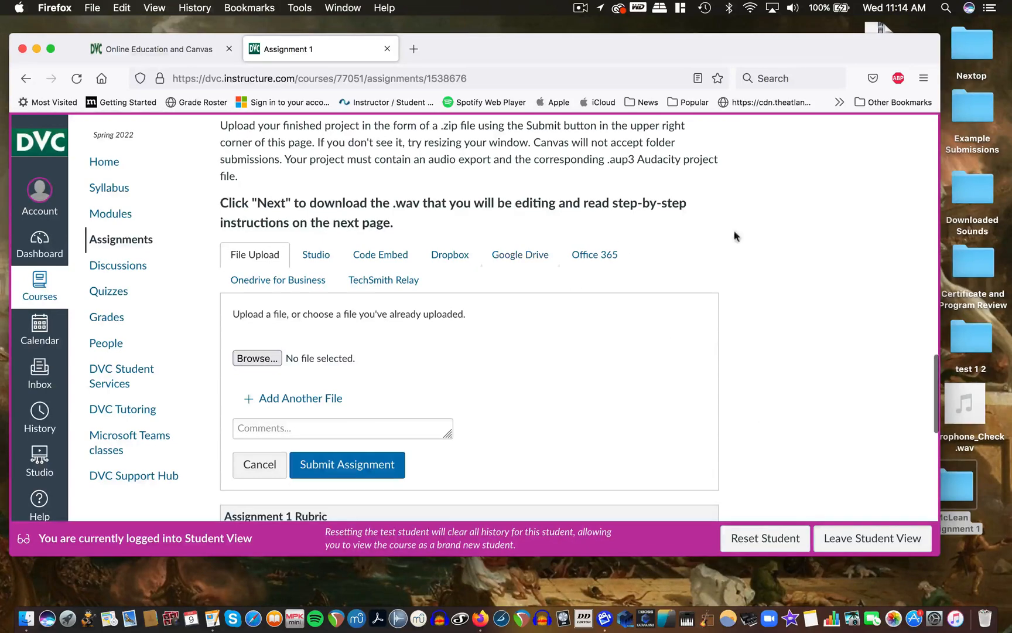
# Leave Student View and review the Assignment 1 overview, project requirements and notes on problematic words.
pyautogui.scroll(10, 747, 324)
pyautogui.scroll(3, 747, 324)
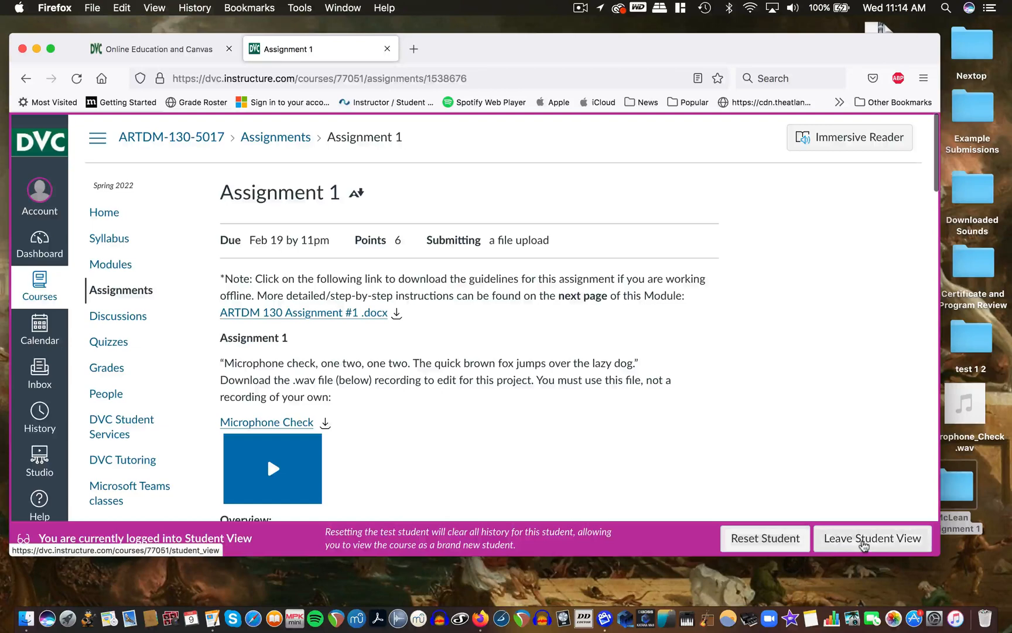
pyautogui.click(863, 546)
pyautogui.click(561, 363)
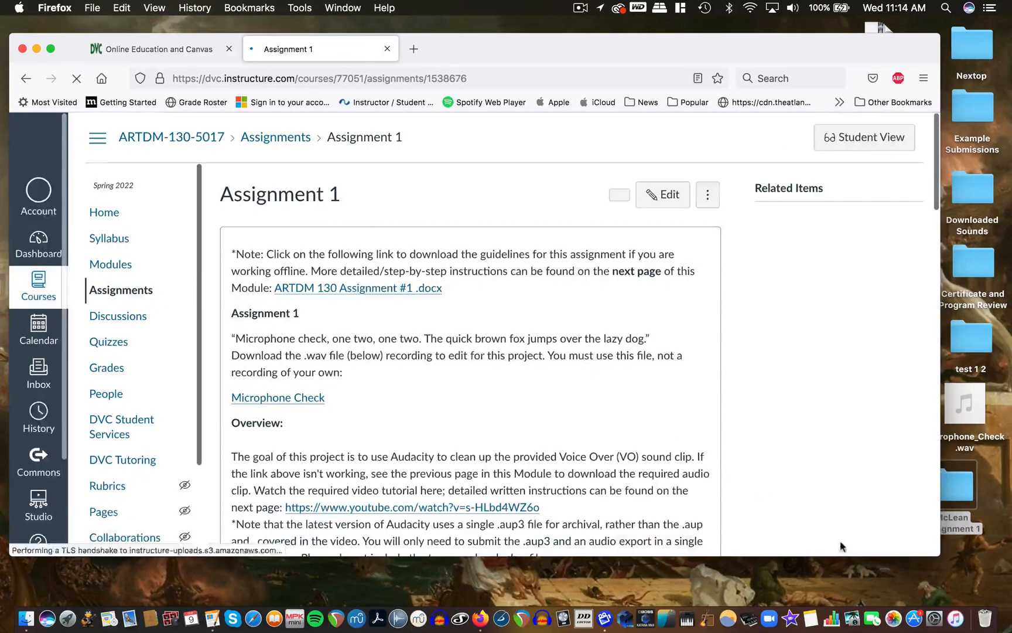
pyautogui.scroll(-10, 738, 430)
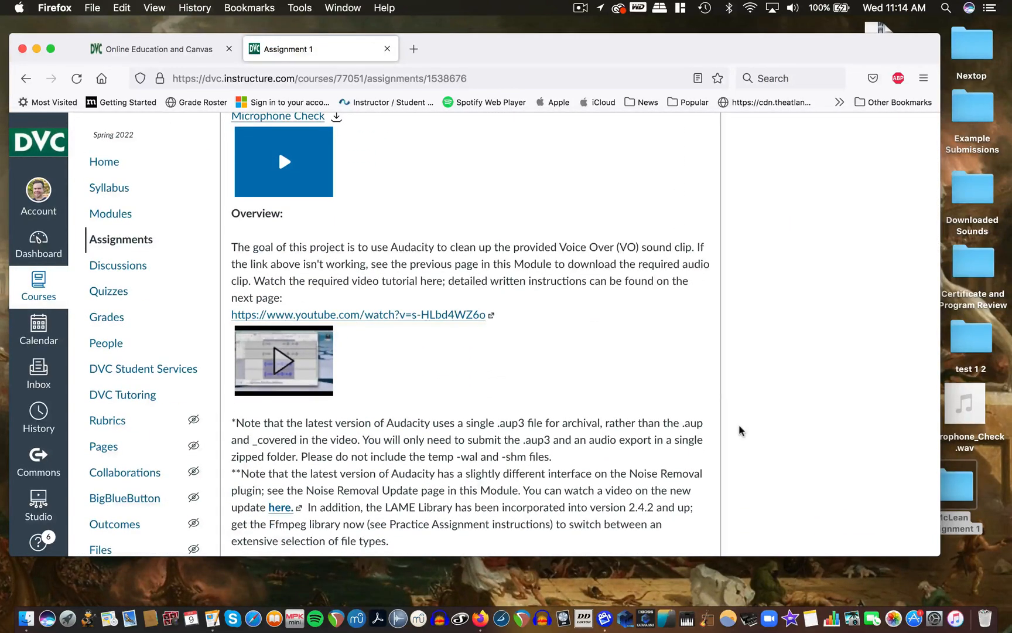
pyautogui.scroll(-12, 739, 424)
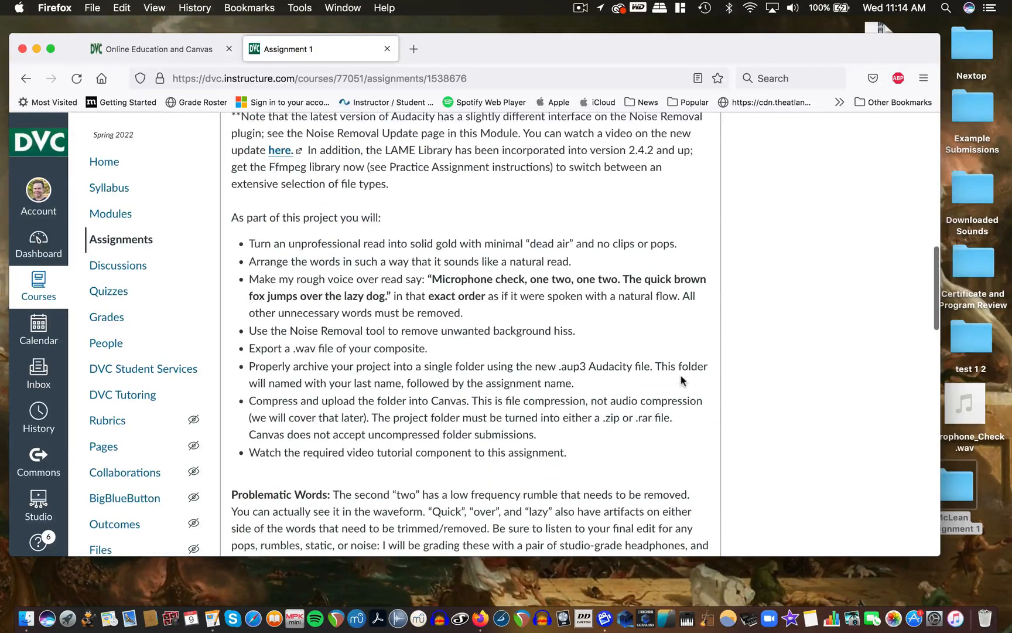
pyautogui.scroll(-6, 680, 377)
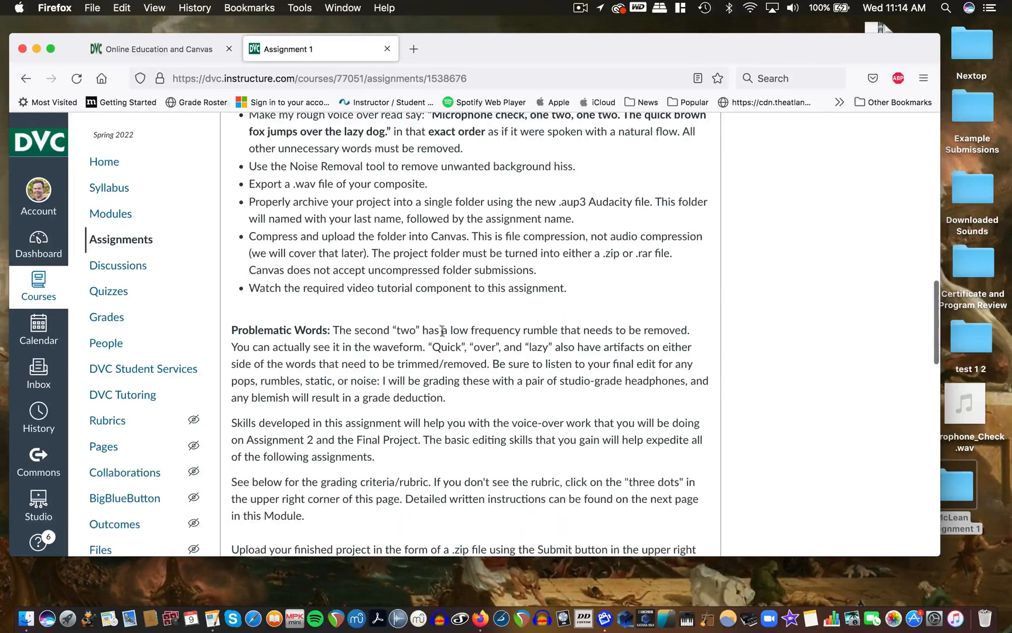